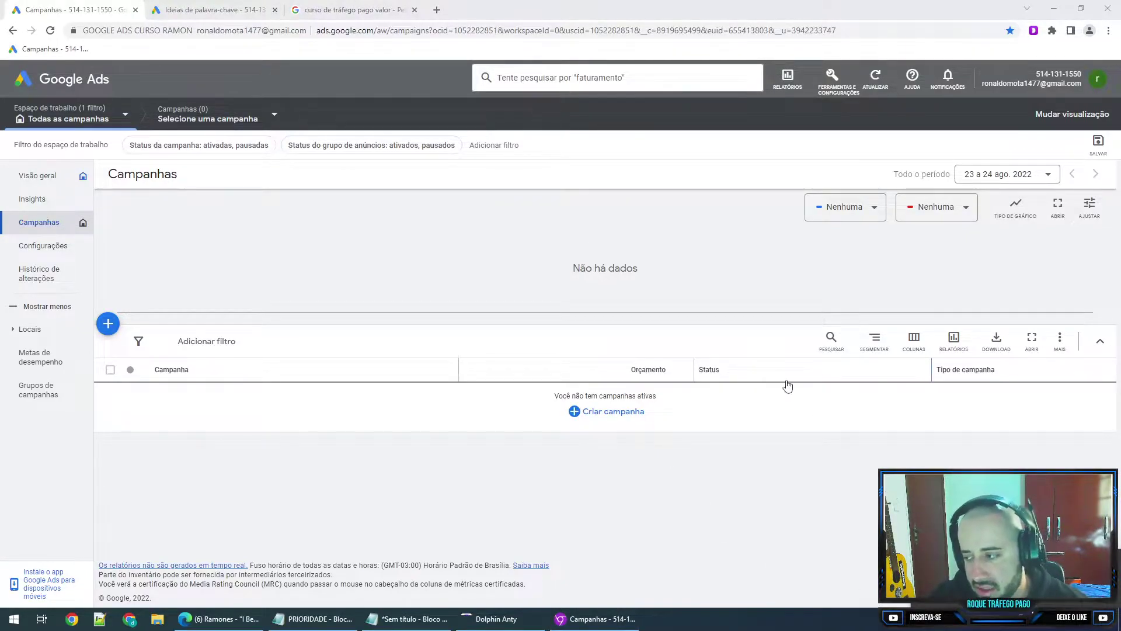
left_click(549, 7)
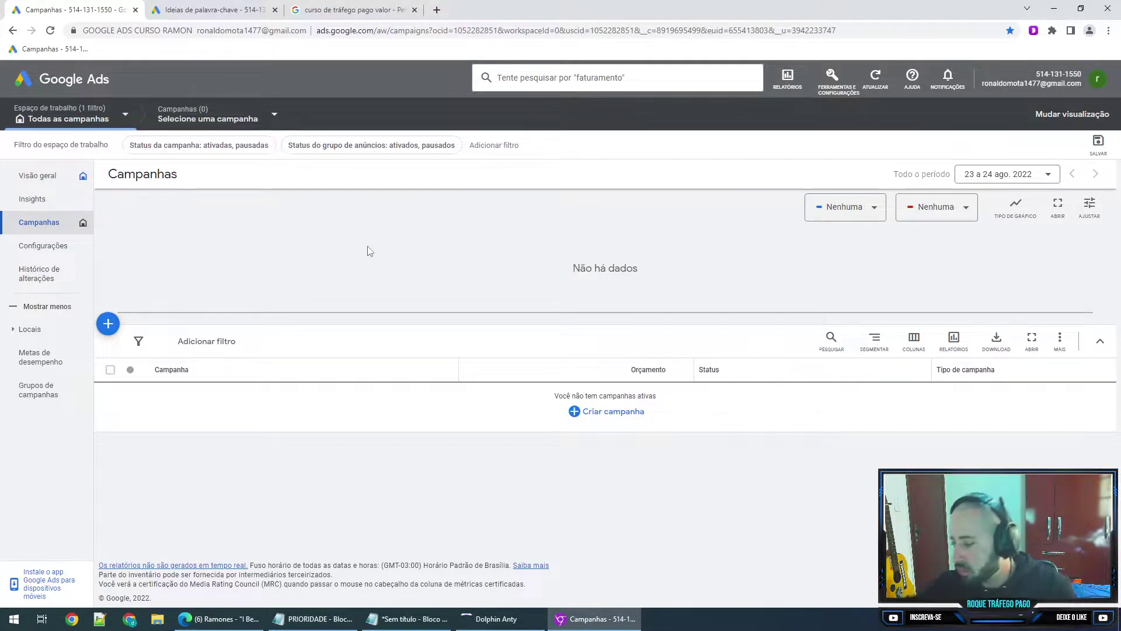
right_click(728, 5)
key("Escape")
- Start a new campaign with the Vendas objective and exit the conversion goals guide
left_click(117, 317)
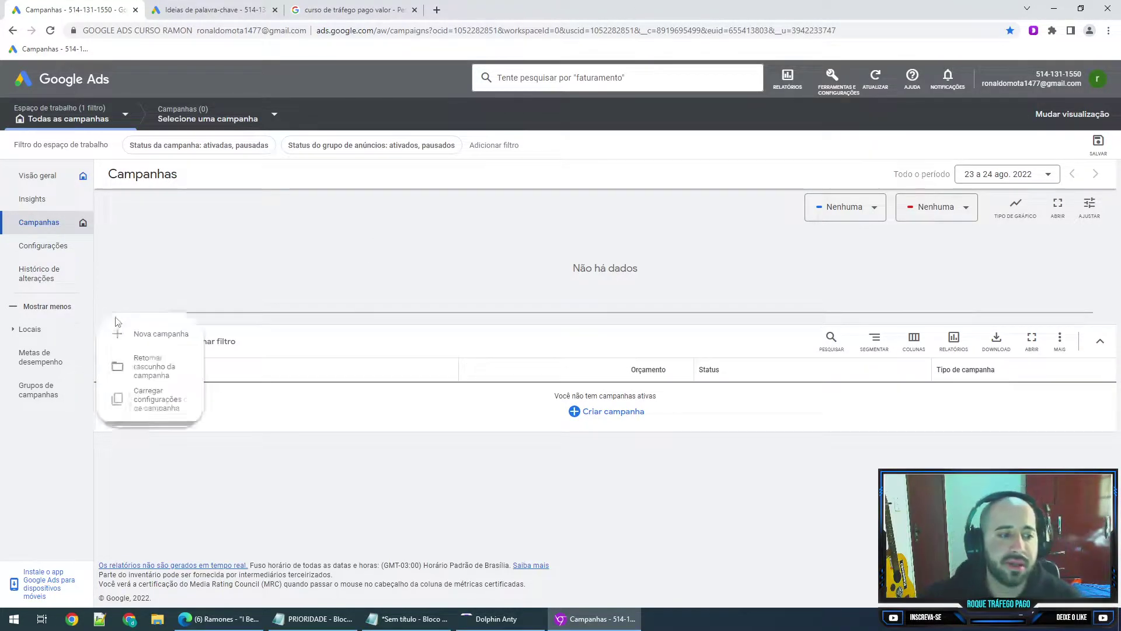
left_click(157, 332)
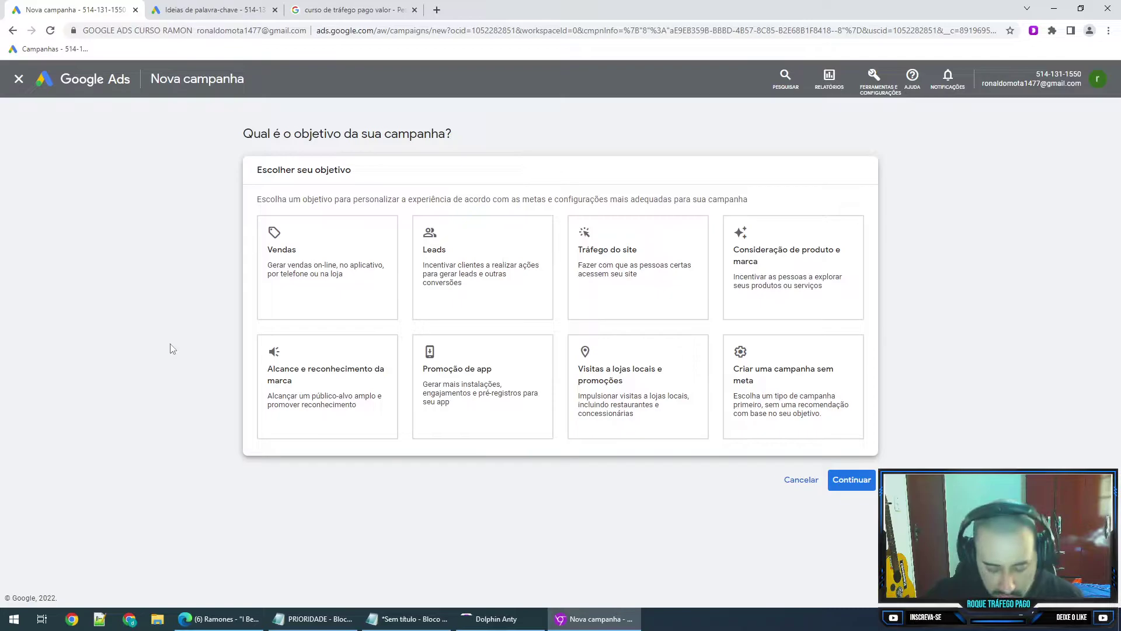
left_click(300, 275)
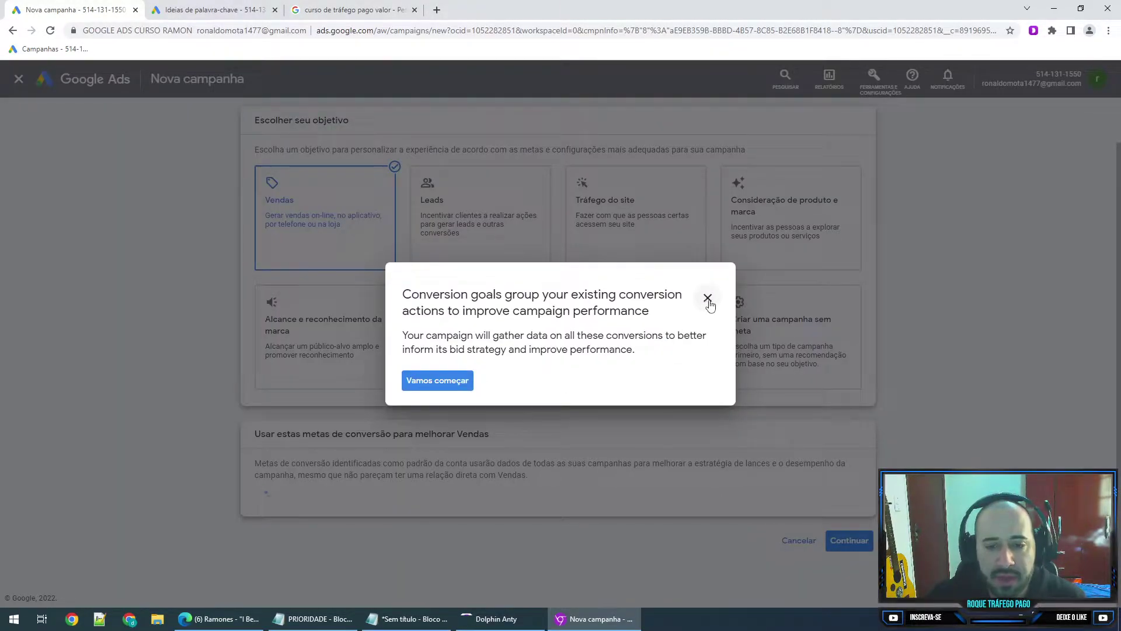
left_click(708, 299)
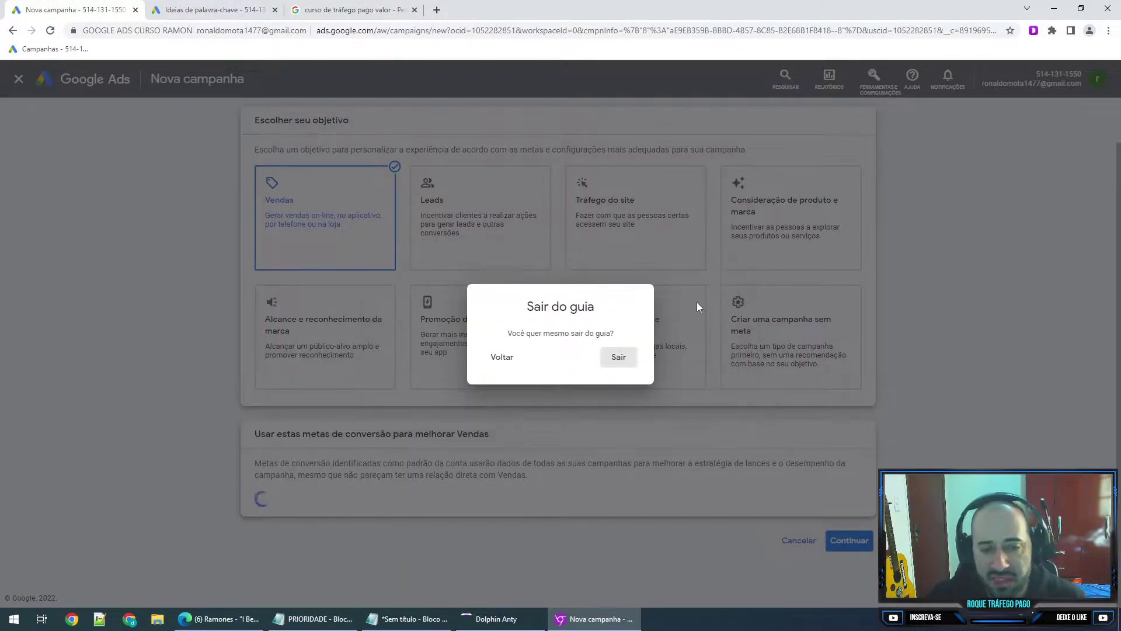
left_click(614, 356)
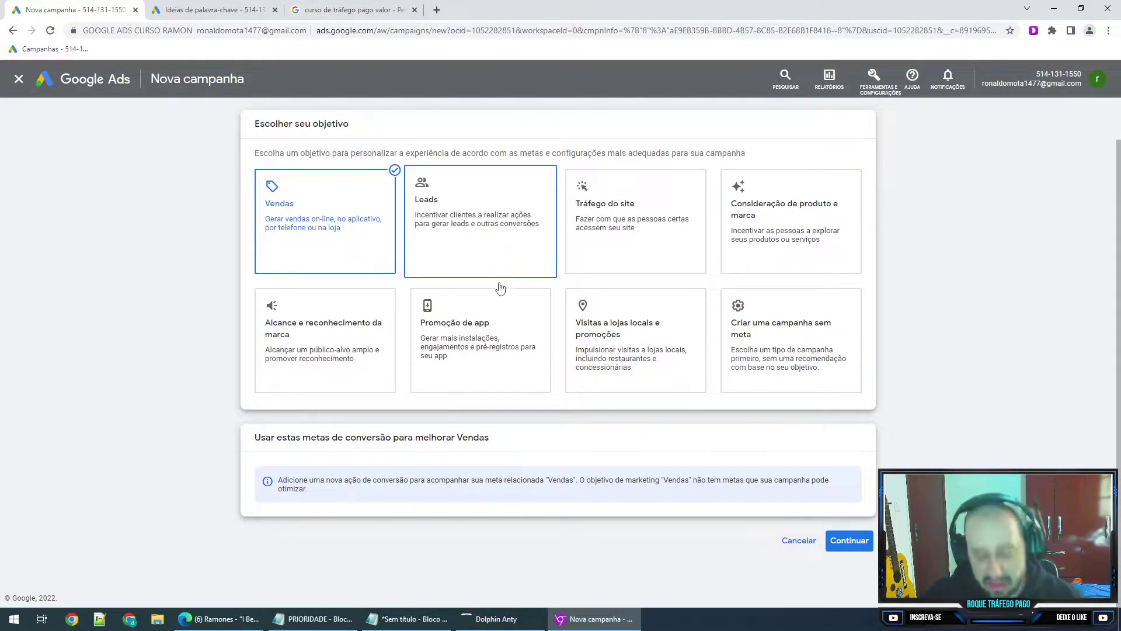
- Choose Pesquisa as the campaign type and Visitas ao site as the way to reach the goal
left_click(848, 541)
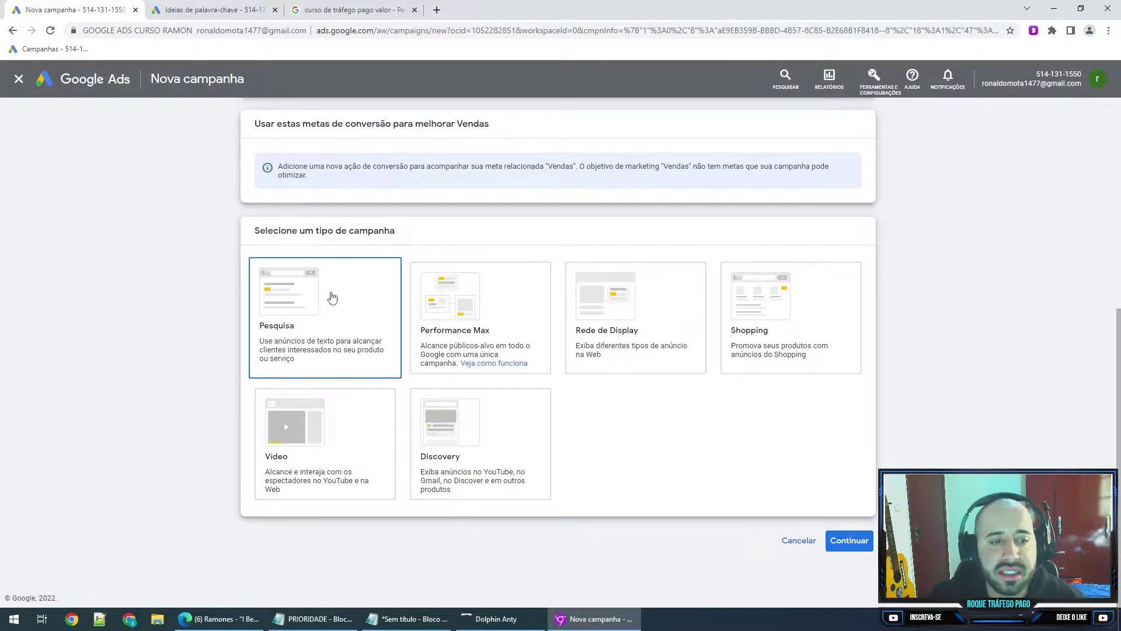
left_click(363, 295)
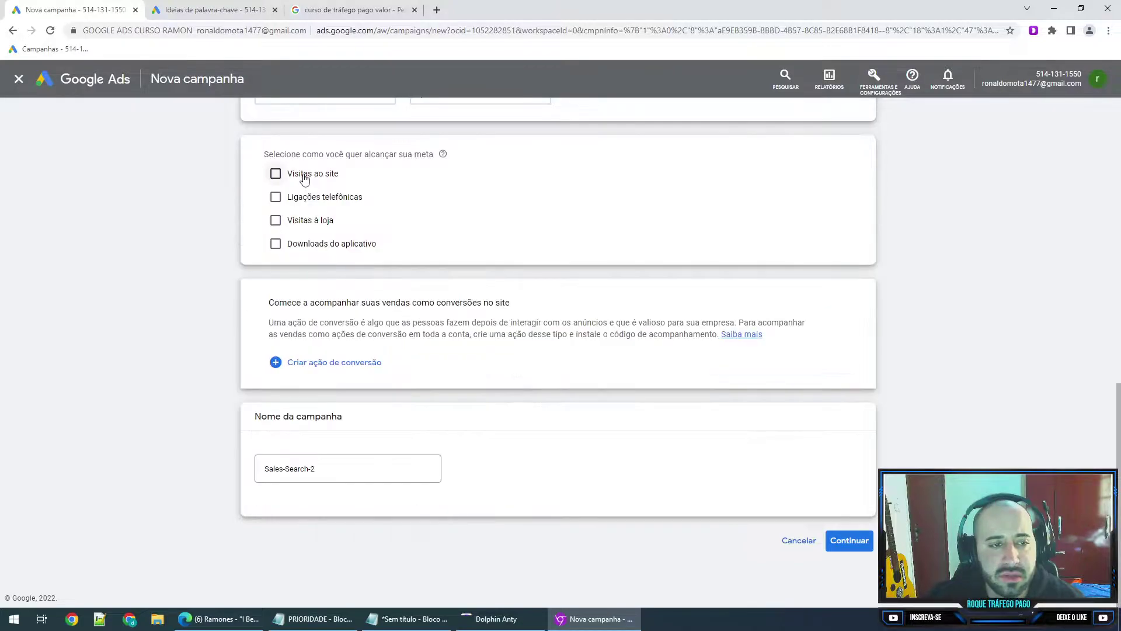
left_click(305, 178)
- Name the campaign "[´PESQUISA] [CURSO RAMON] [ 24-08]" and start it as a new campaign instead of resuming the saved draft
left_click(327, 503)
left_click_drag(320, 510, 253, 494)
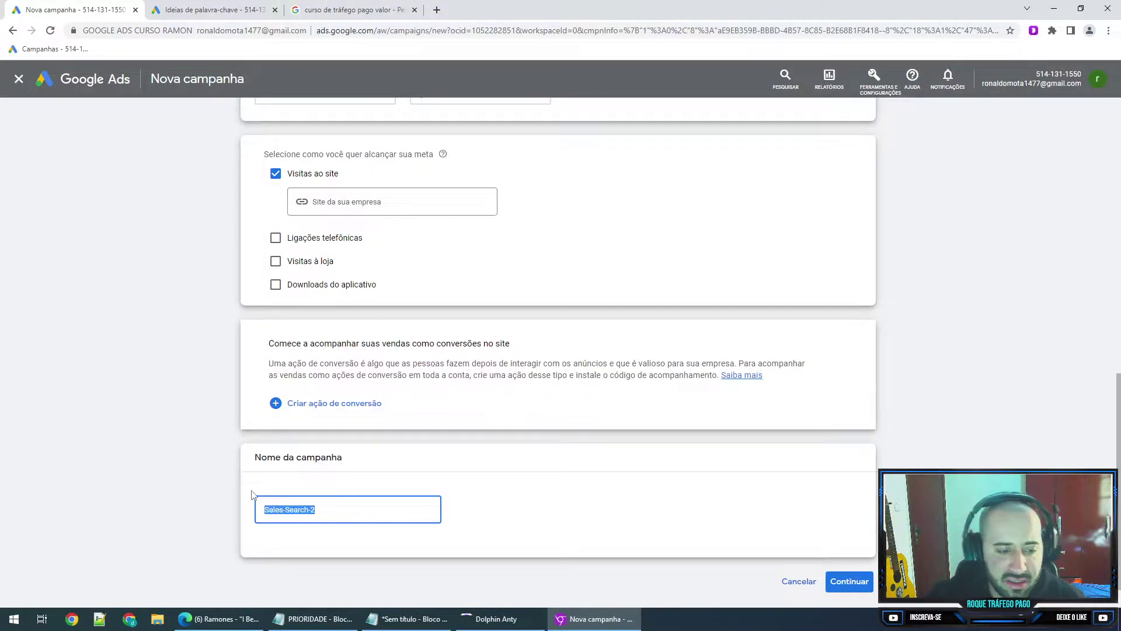
type("[CURSO RAMON] [ 2")
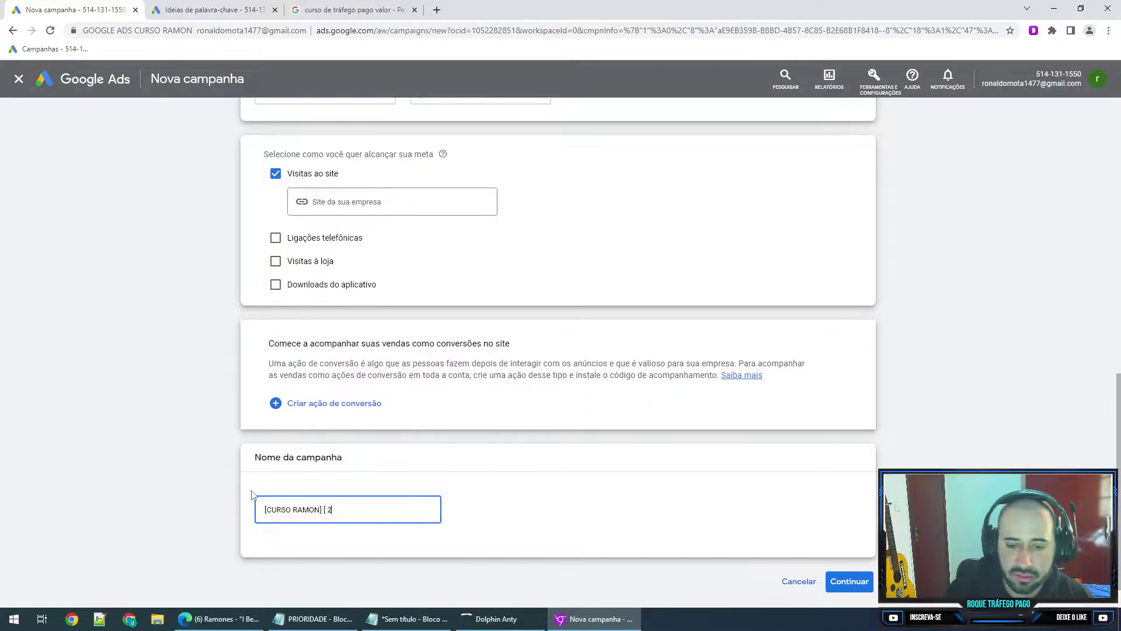
type("4-08]")
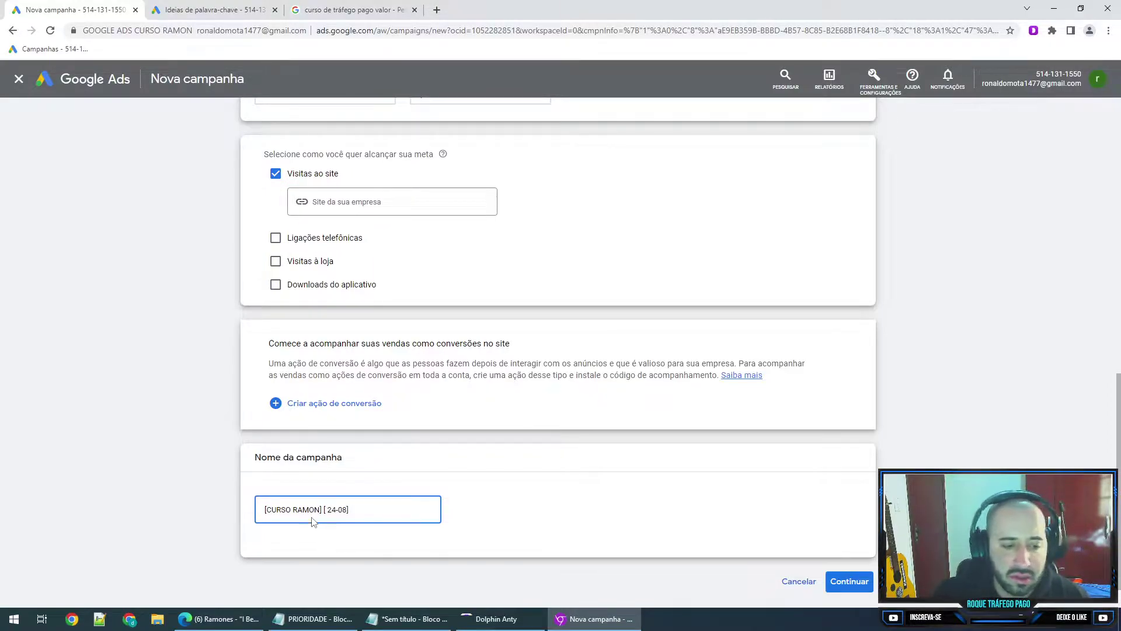
left_click(266, 510)
type("[´PESQUISA]")
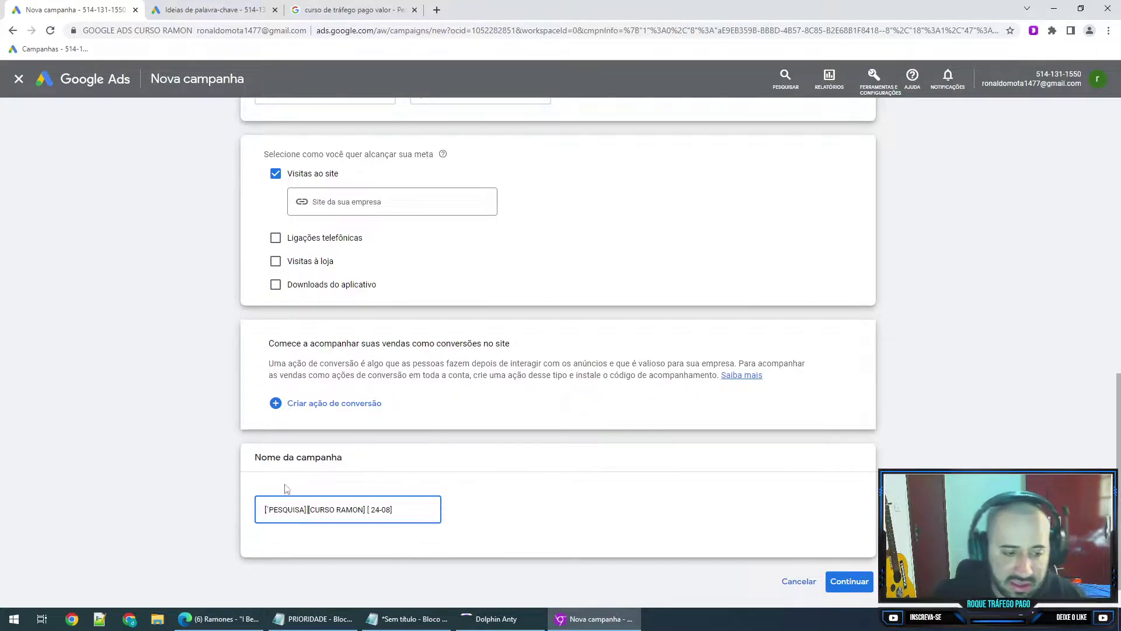
left_click(848, 581)
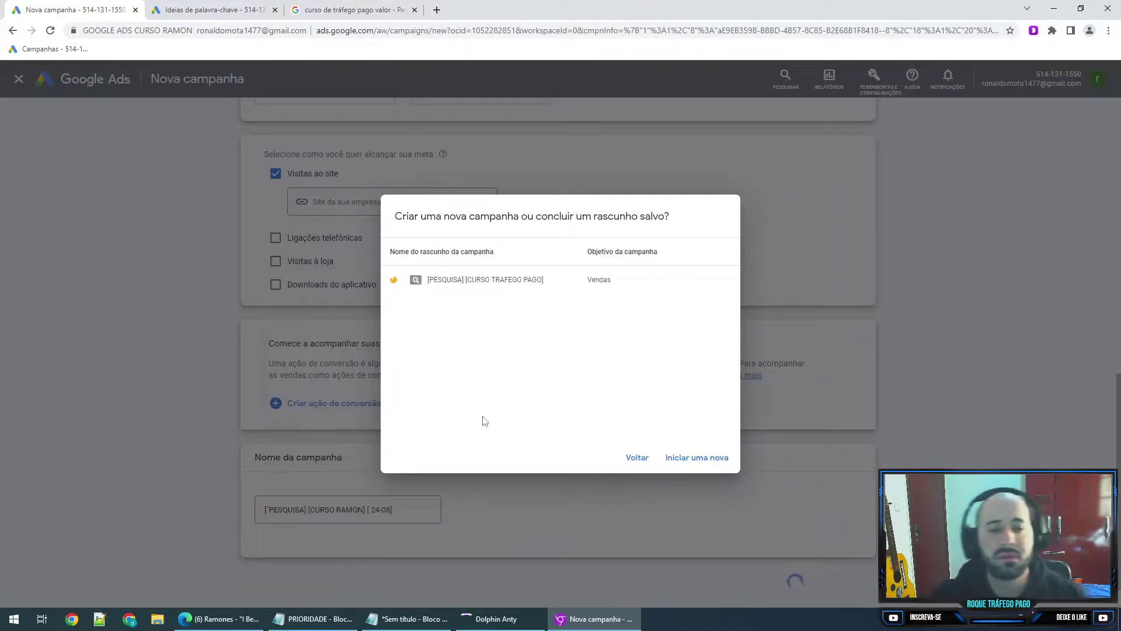
left_click(680, 464)
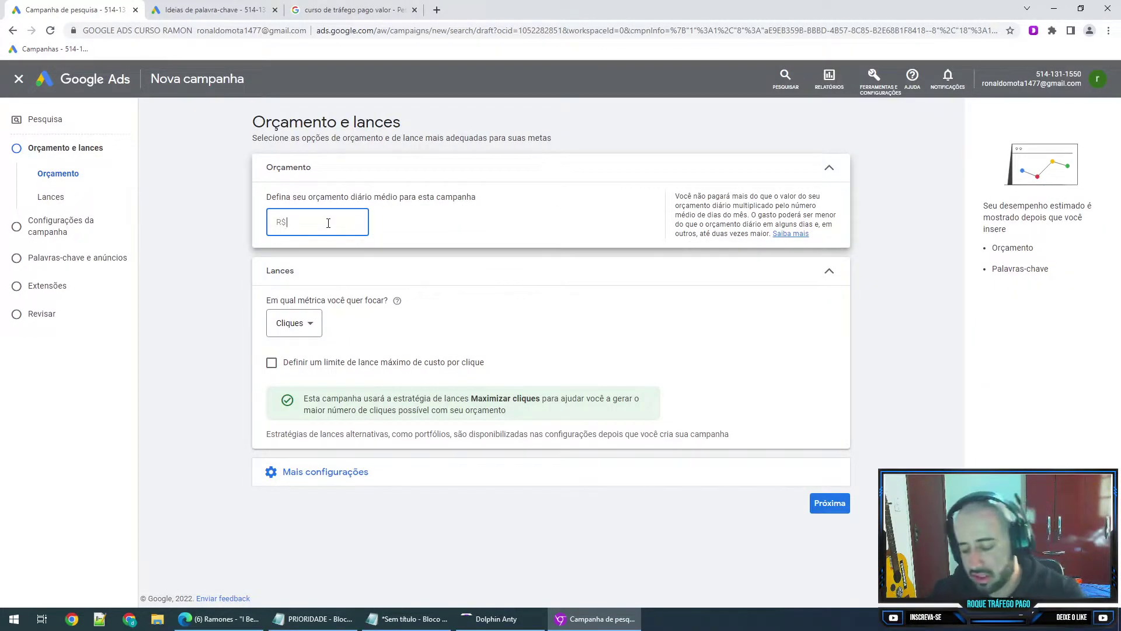
- Set the average daily budget to R$ 60 and enable a maximum cost-per-click bid limit
type("60")
left_click(231, 209)
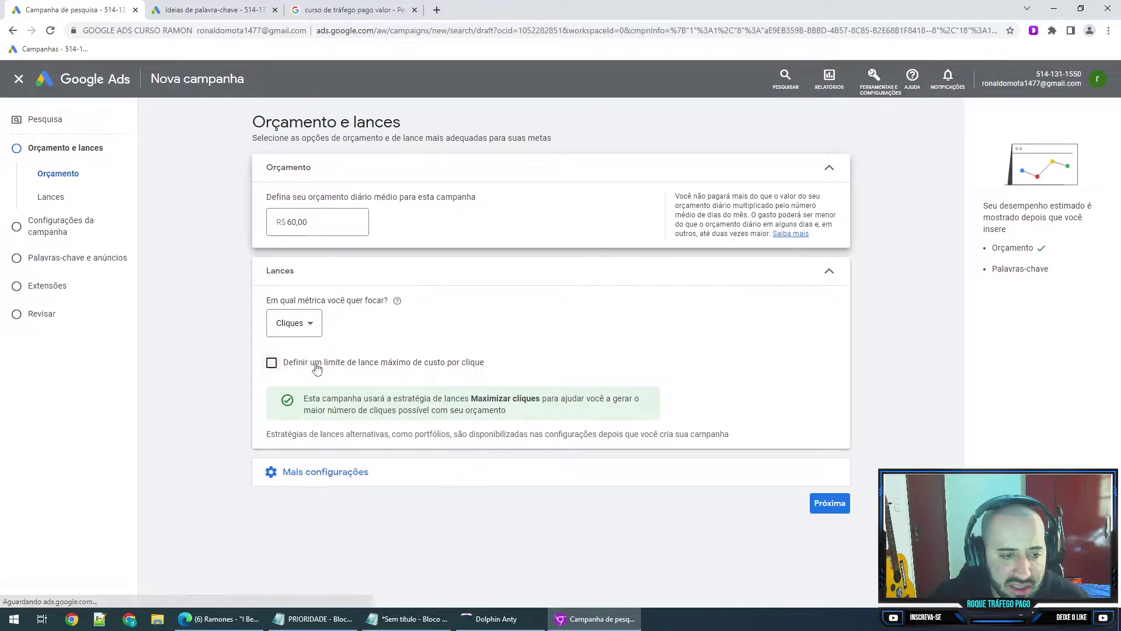
left_click(272, 363)
- Check the bid ranges in the Keyword Planner ideas for "curso de trafego pago" and look up the planner among the tools
left_click(199, 9)
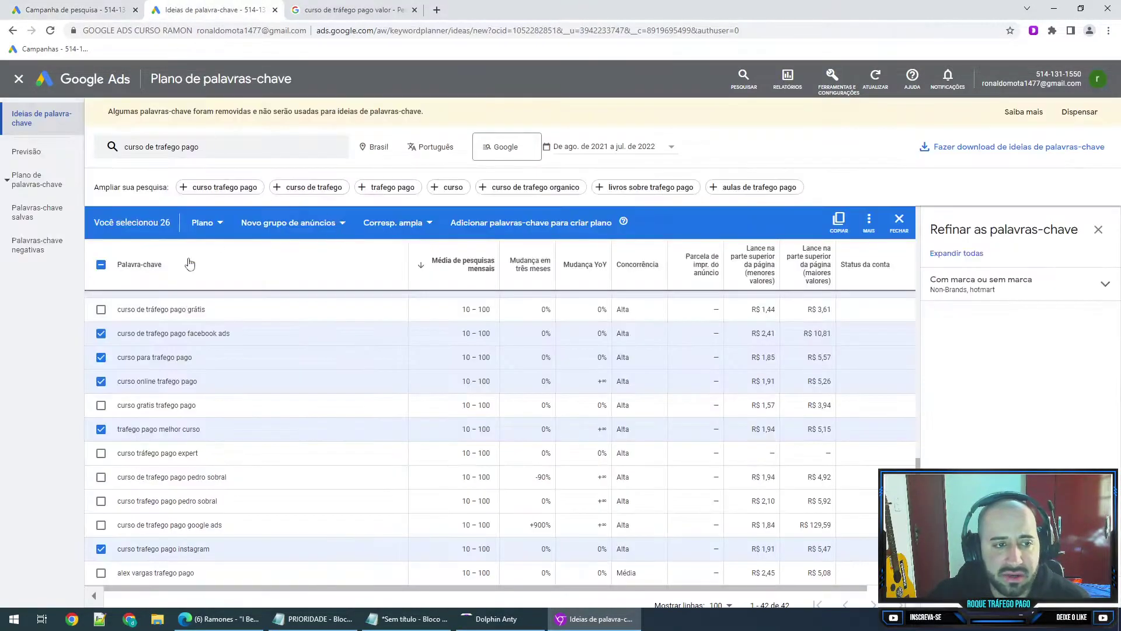
left_click(100, 10)
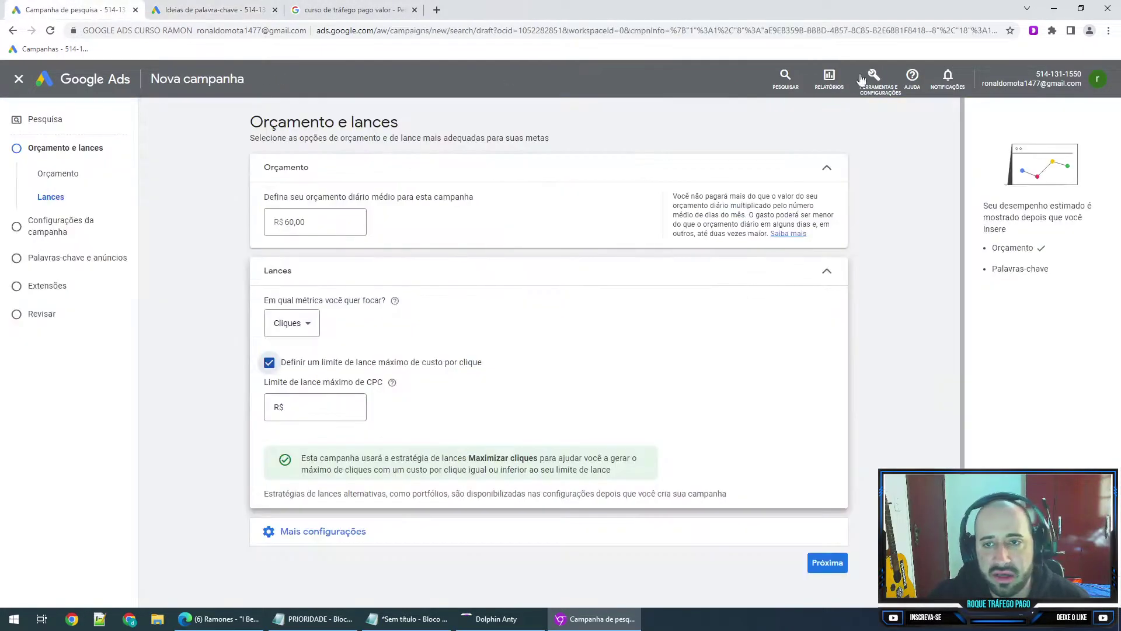
left_click(874, 79)
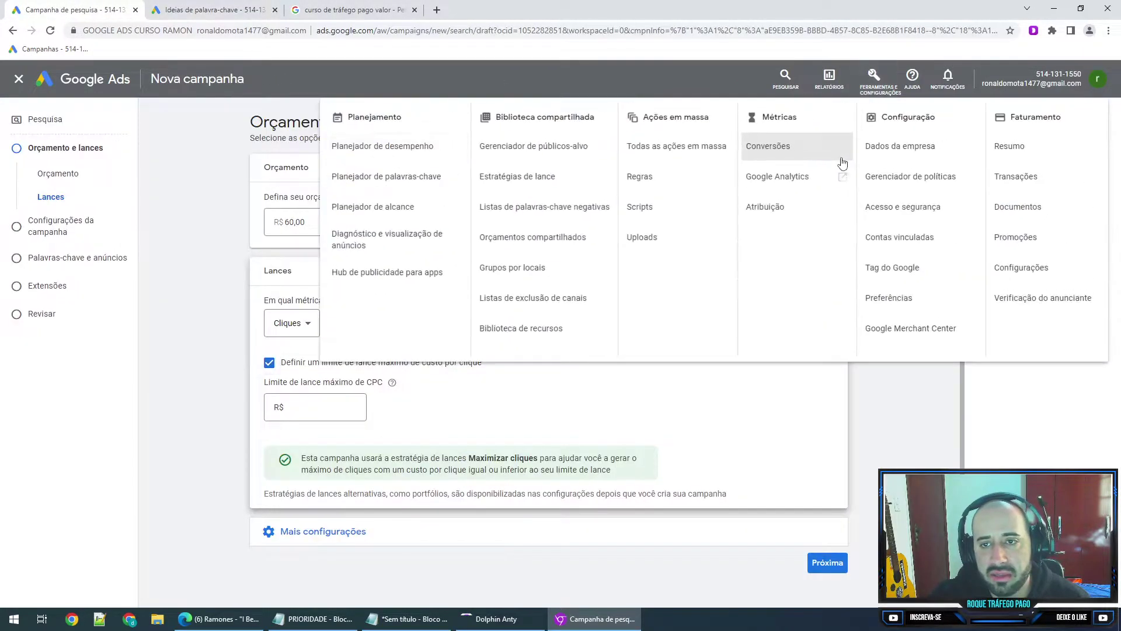
left_click(370, 186)
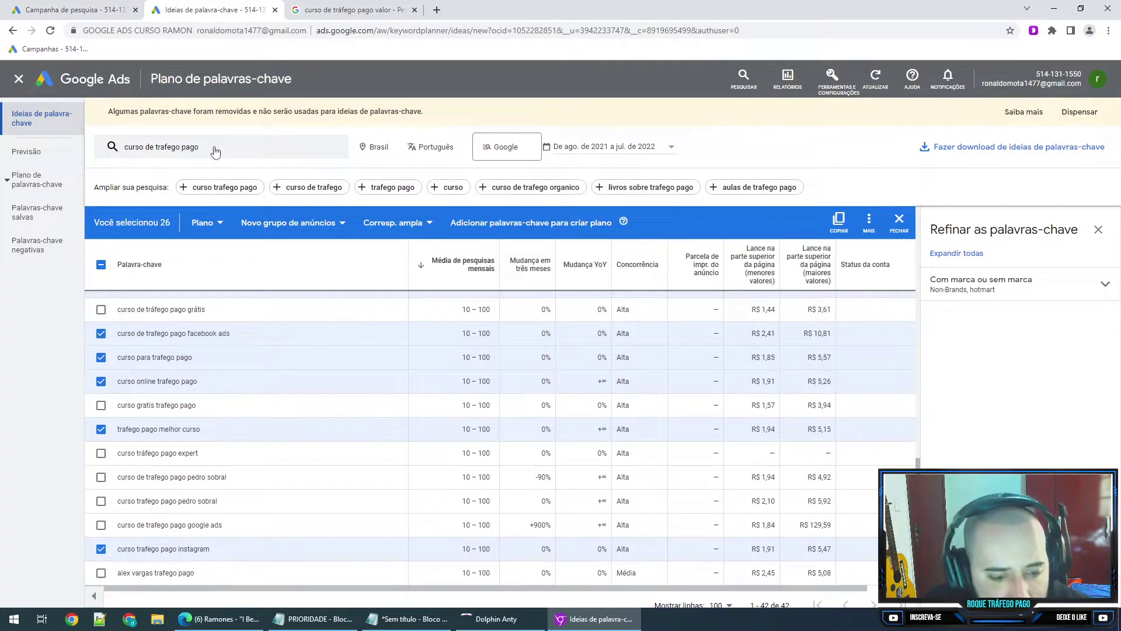
- Switch to Notepad to review the prepared keyword list, then view the captured Google search suggestions
left_click(409, 618)
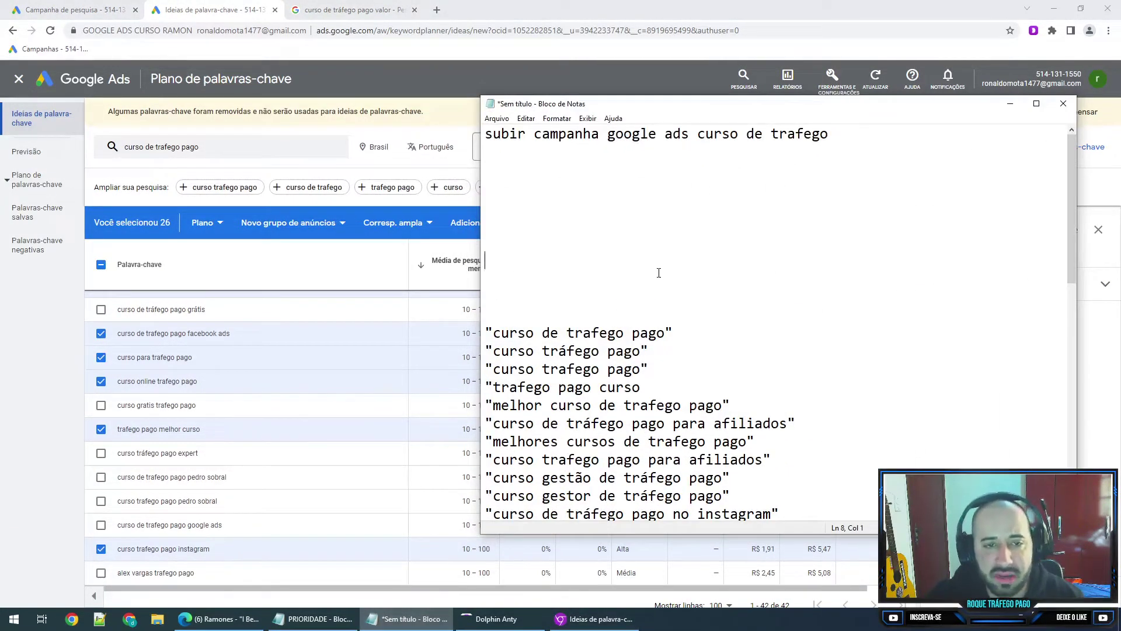
scroll(659, 273, "down", 3)
scroll(268, 473, "down", 2)
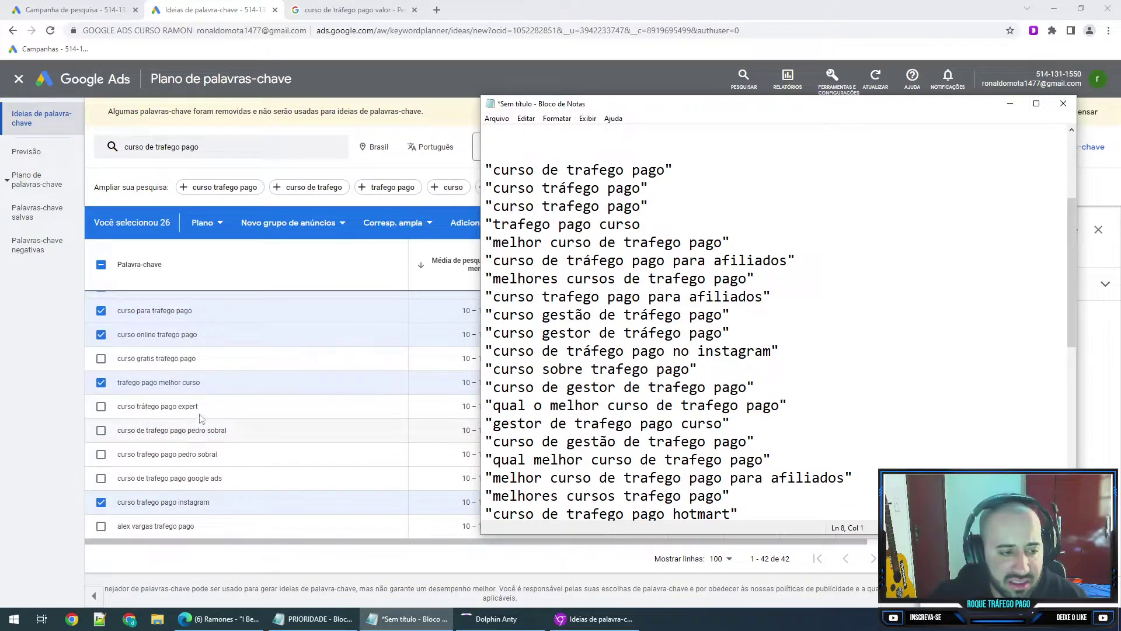
scroll(640, 389, "down", 6)
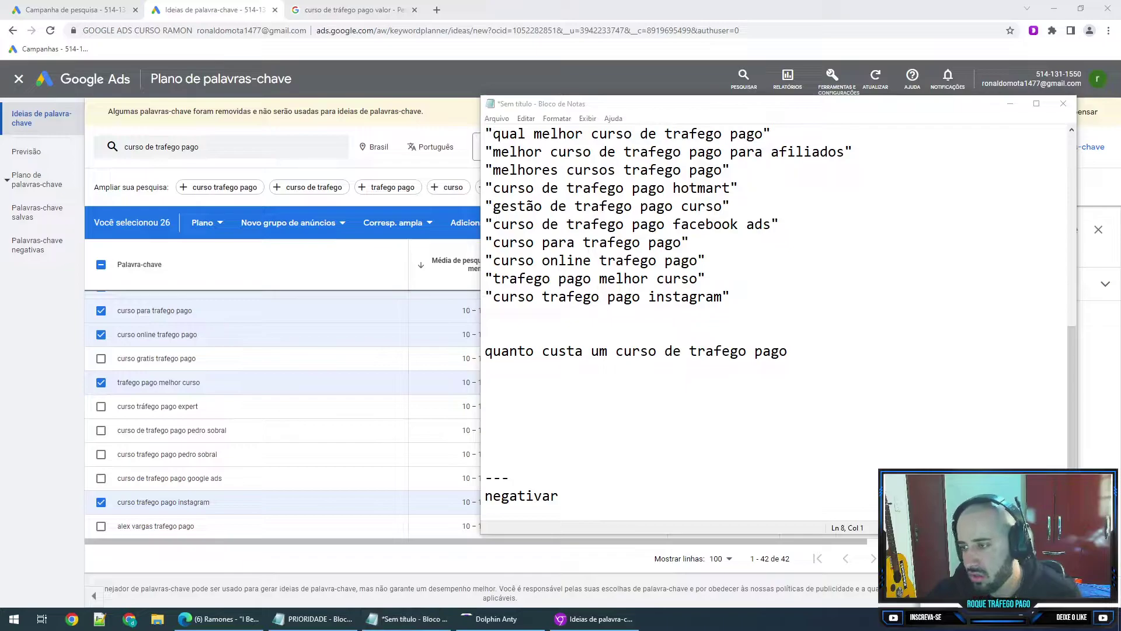
key("alt+Tab")
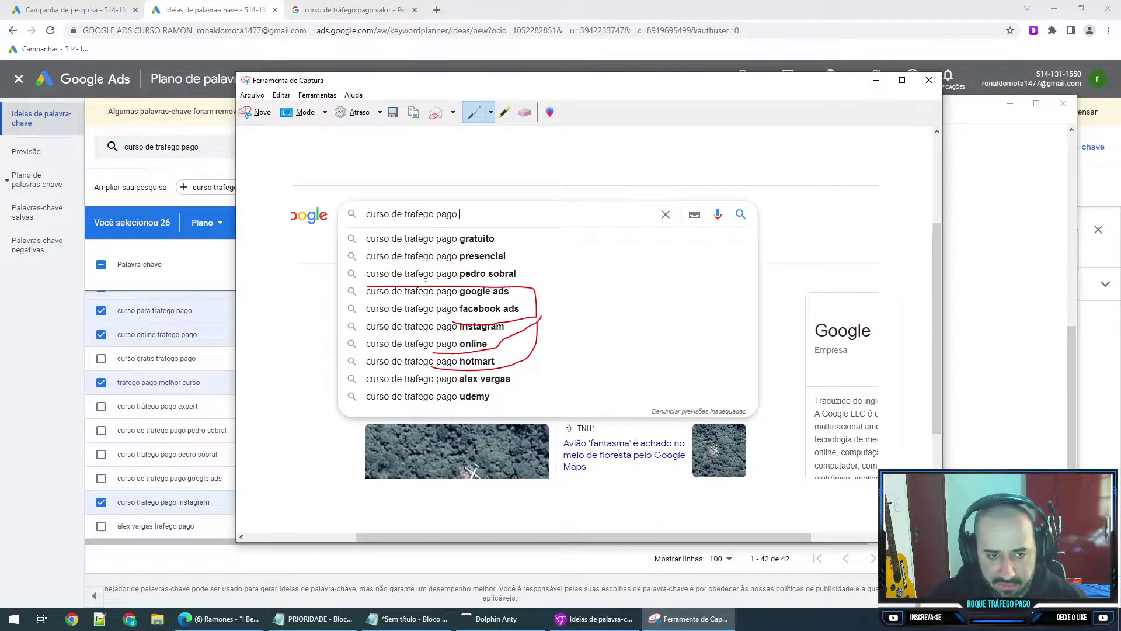
left_click(438, 8)
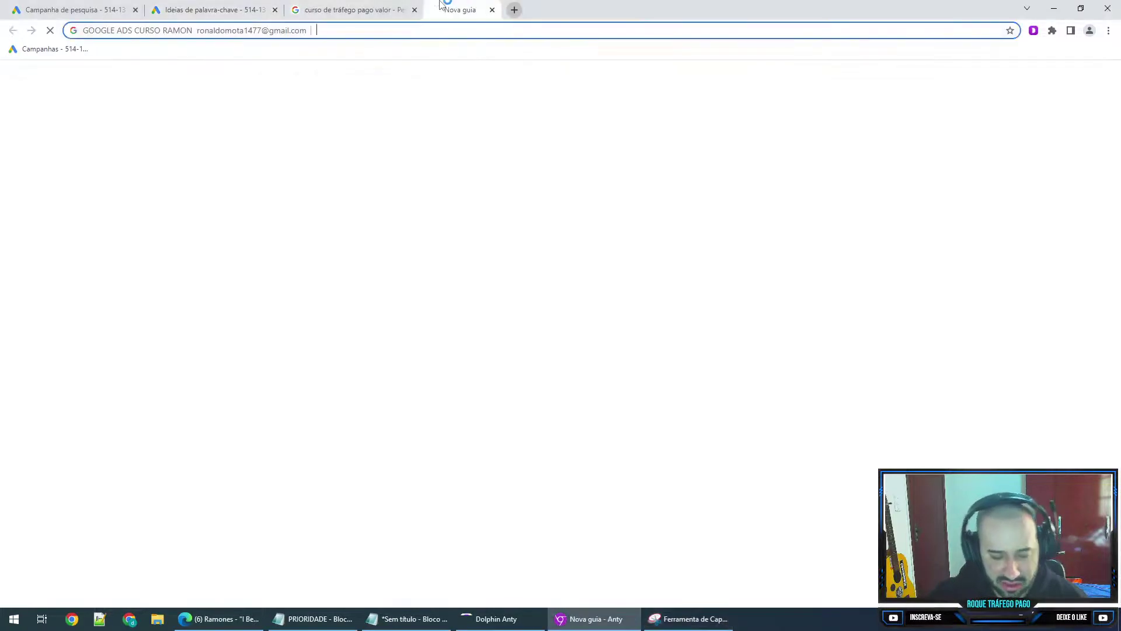
type("GOOGLE")
key("Return")
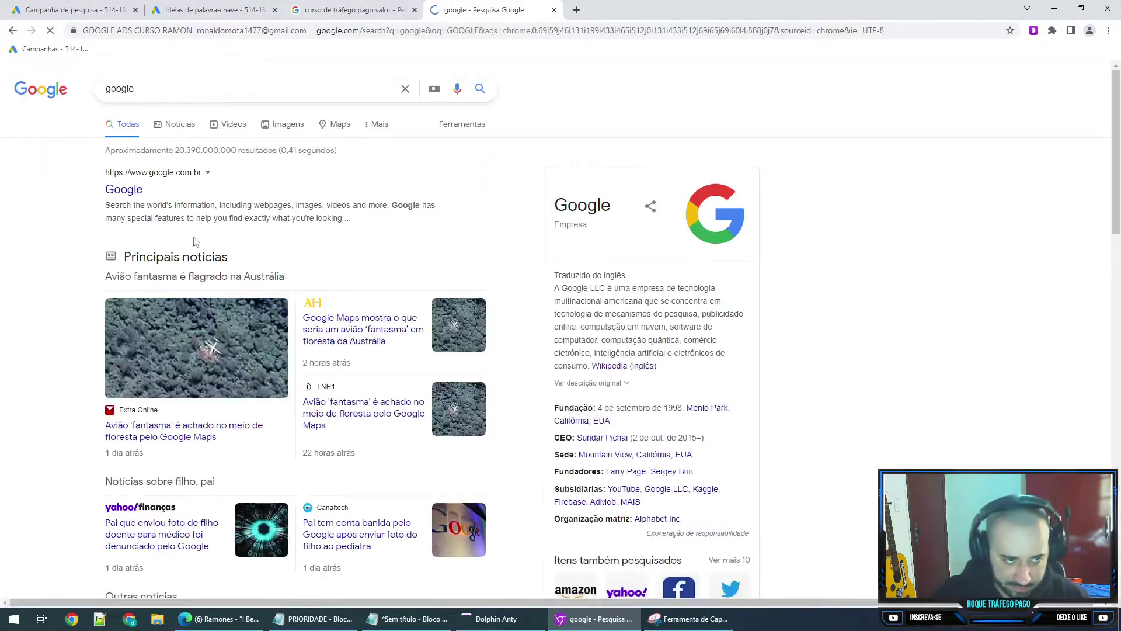
left_click_drag(170, 88, 1, 43)
type("CURSO DE TRA")
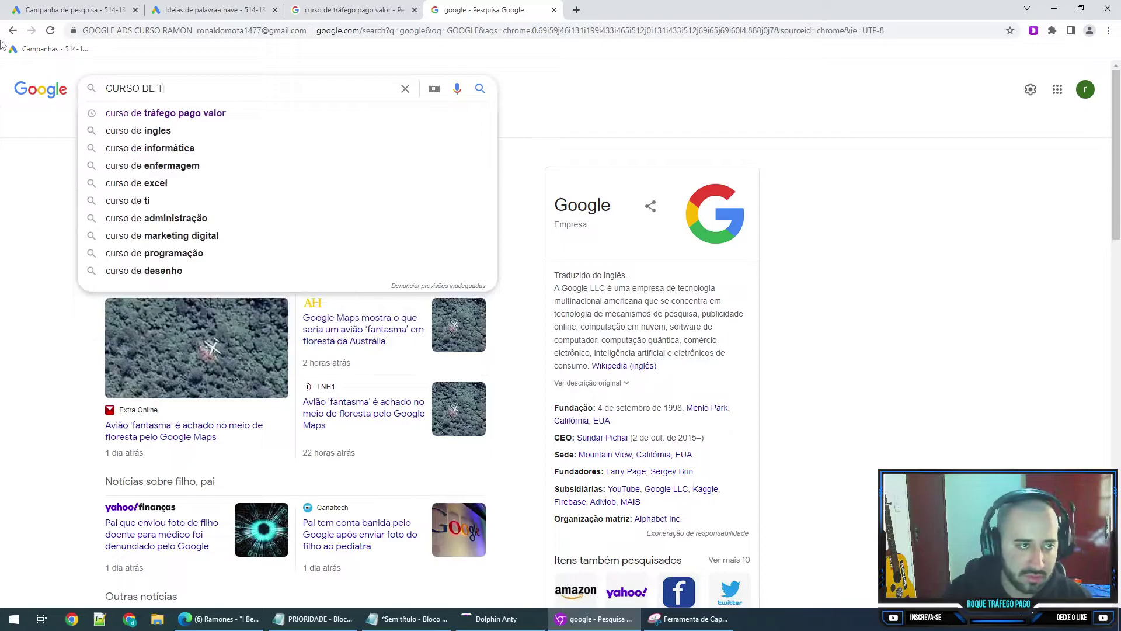
- Open Google's home page in an incognito window and enter "CURSO DE TRAFEGO" as the query
key("ctrl+shift+n")
type("GOOGL")
key("Return")
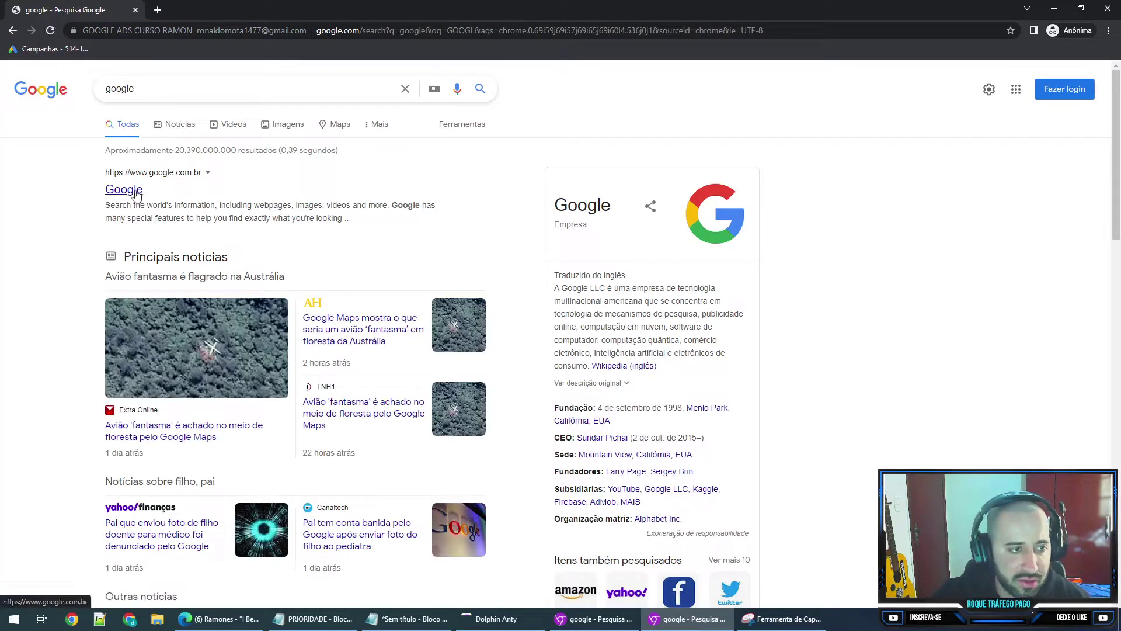
left_click(133, 191)
type("CURSO DE TRAFEGO")
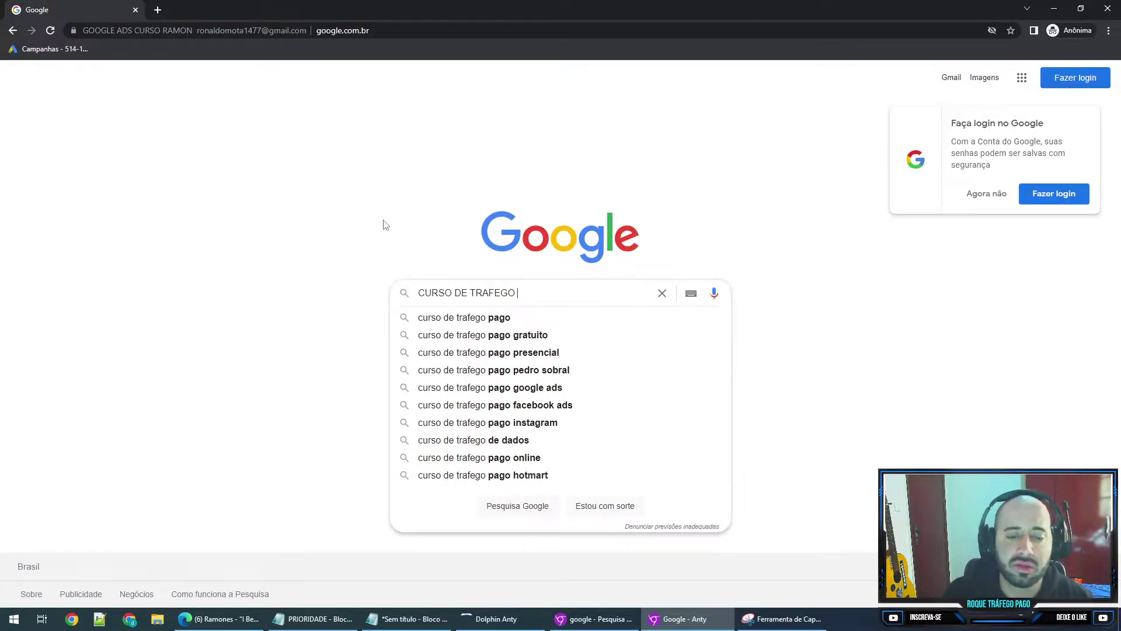
- Go through the autocomplete suggestions for "curso de trafego pago", such as presencial, google ads and facebook ads
key("Down")
key("Down")
key("Down")
key("Down")
key("Up")
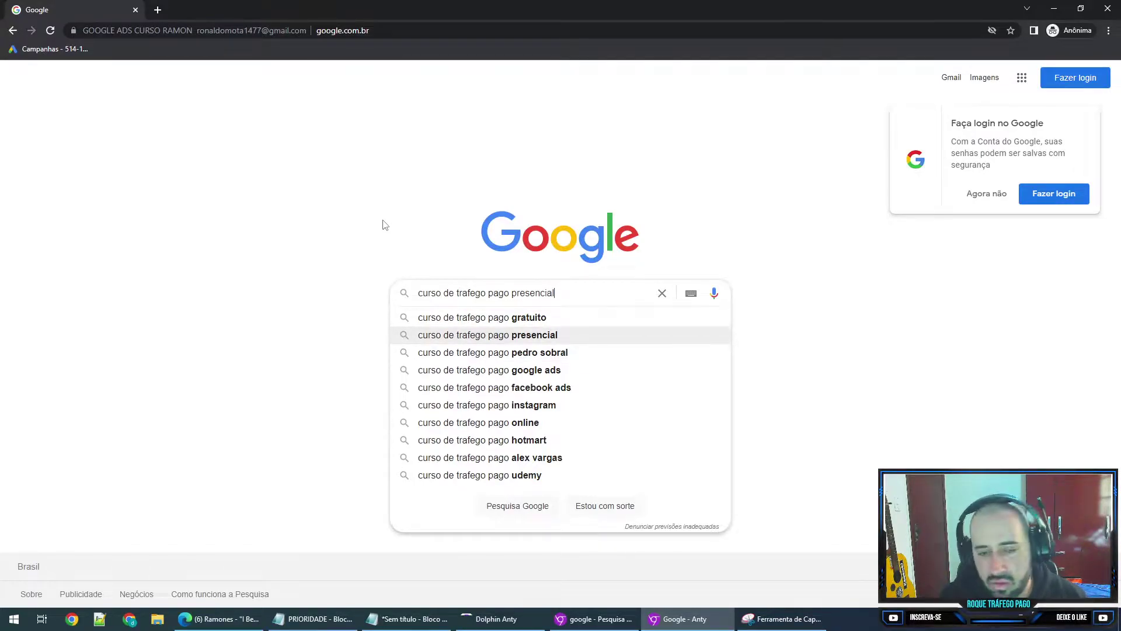
key("Down")
key("Down")
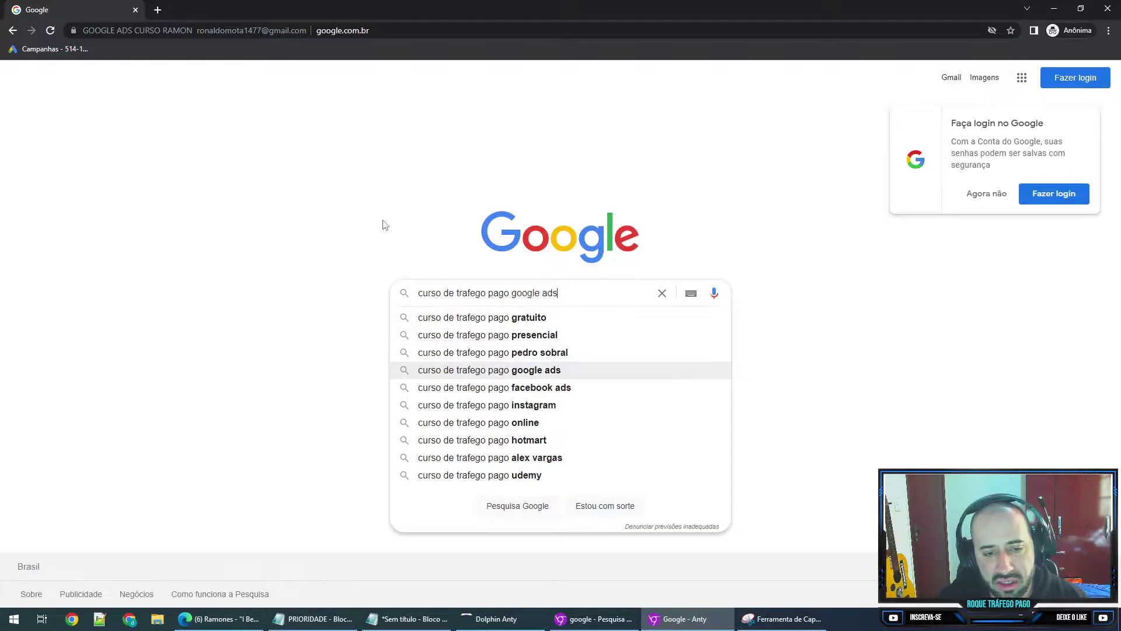
key("Down")
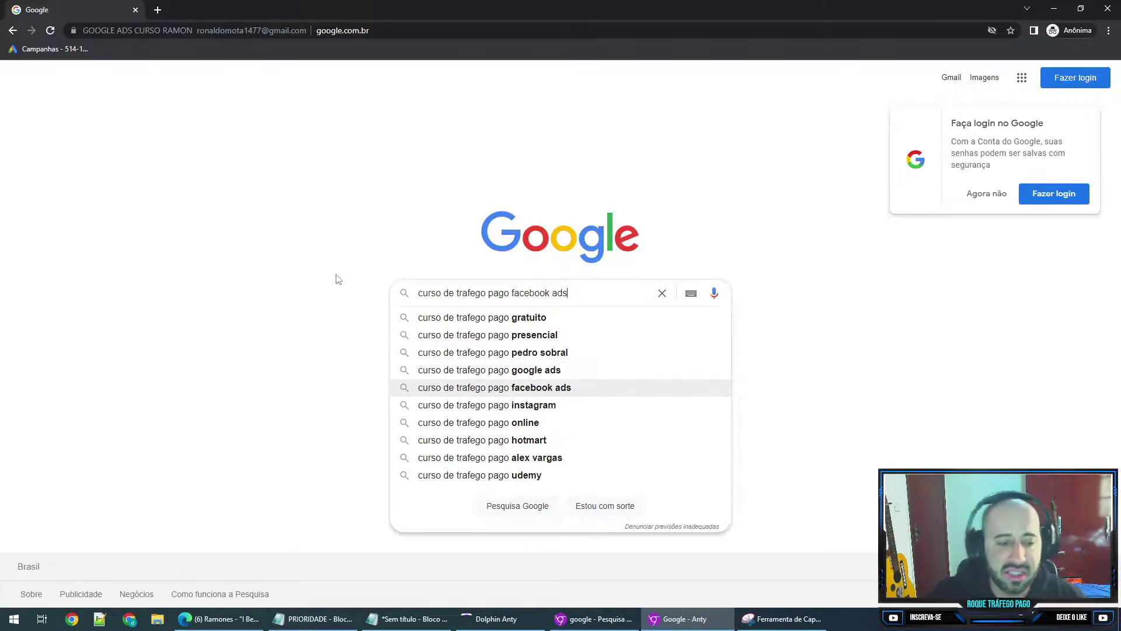
- Switch to the Notepad keyword list and move its window beside the Google search suggestions
left_click(426, 620)
scroll(566, 295, "up", 7)
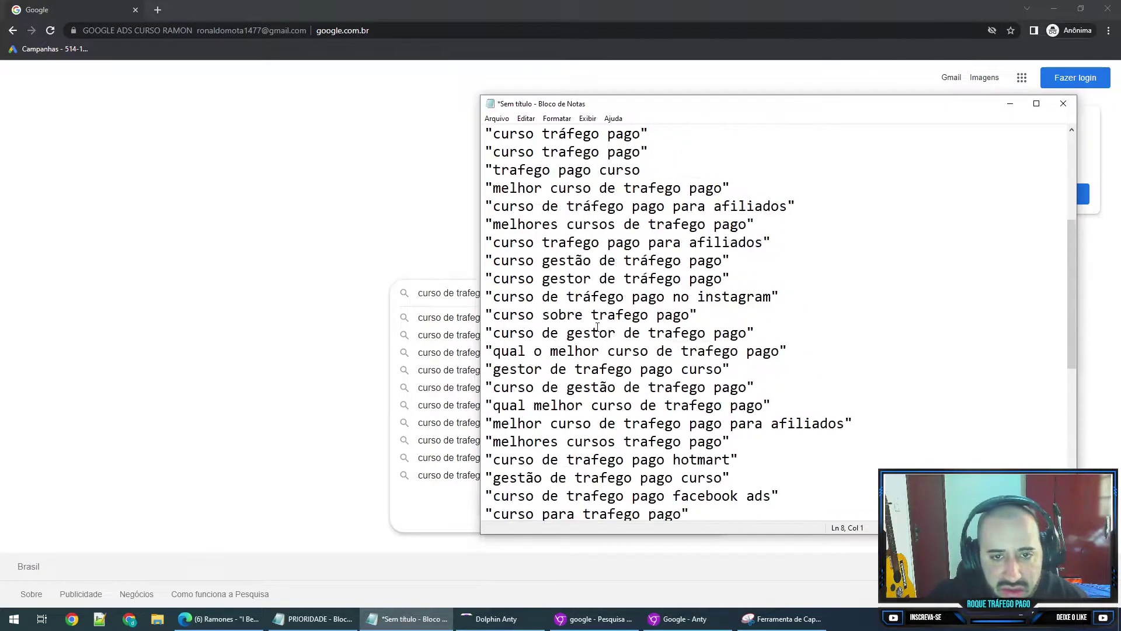
left_click_drag(576, 106, 888, 128)
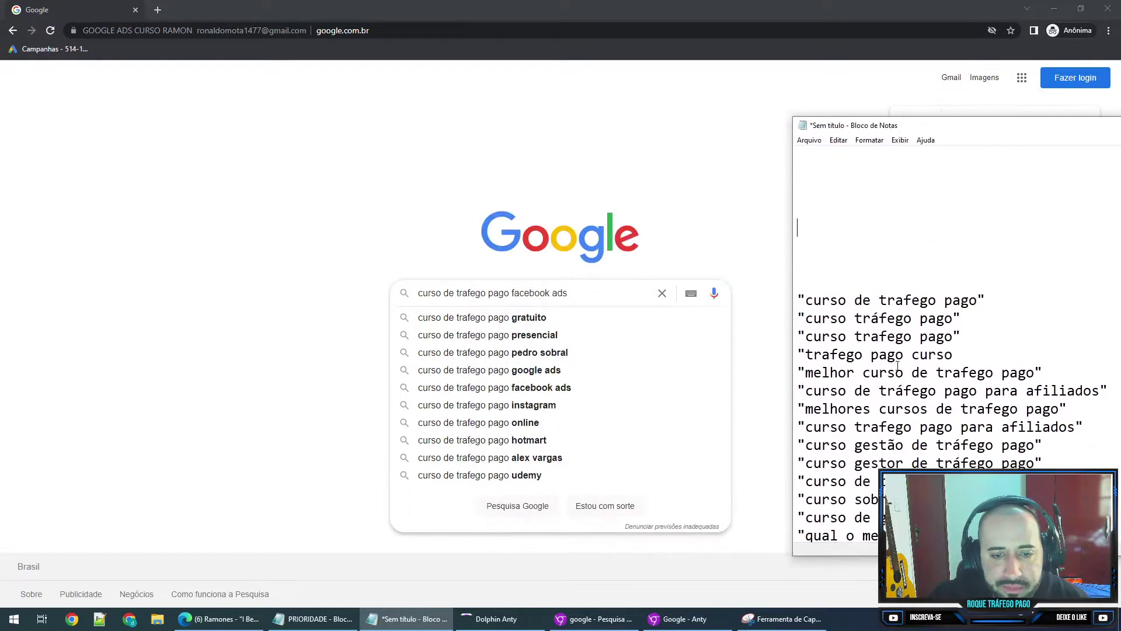
scroll(935, 292, "down", 5)
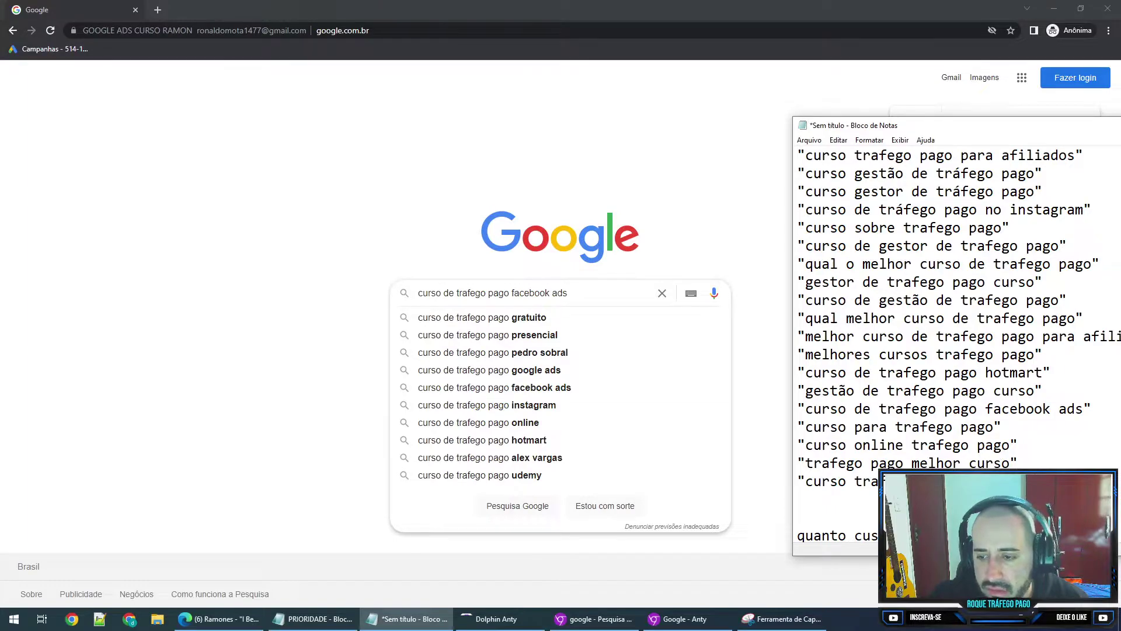
- Add "curso de trafego pago google ads" and "curso de trafego pago facebook ads" in quotes below the last entry of the keyword list
type("\"CURSO DE")
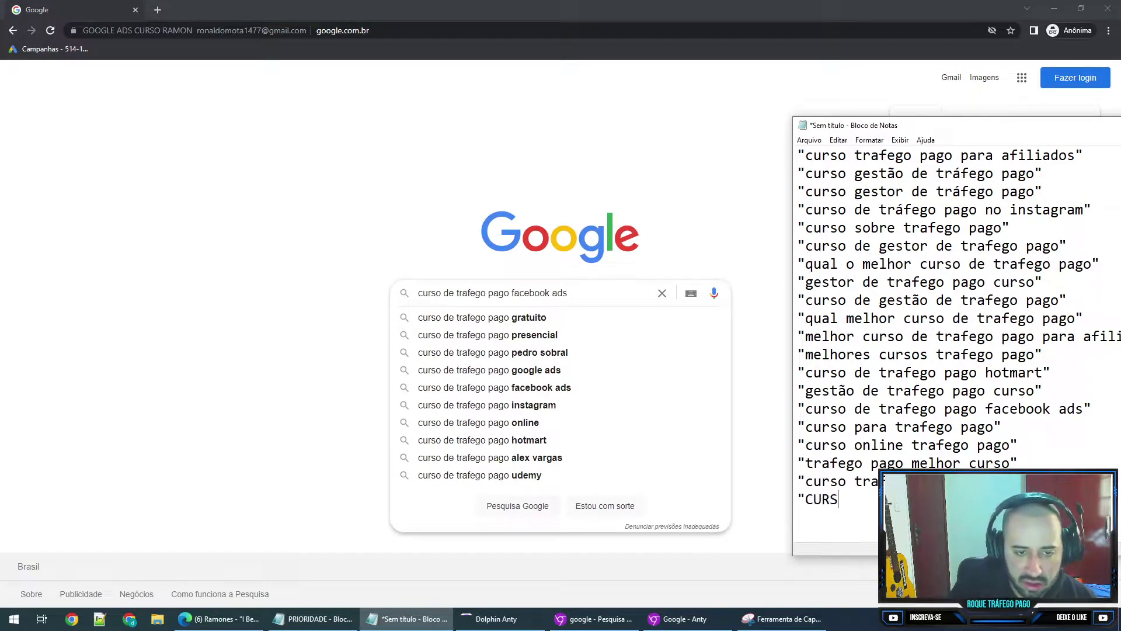
key("BackSpace")
key("BackSpace")
key("BackSpace")
key("BackSpace")
key("BackSpace")
key("BackSpace")
key("BackSpace")
key("BackSpace")
type("curso de")
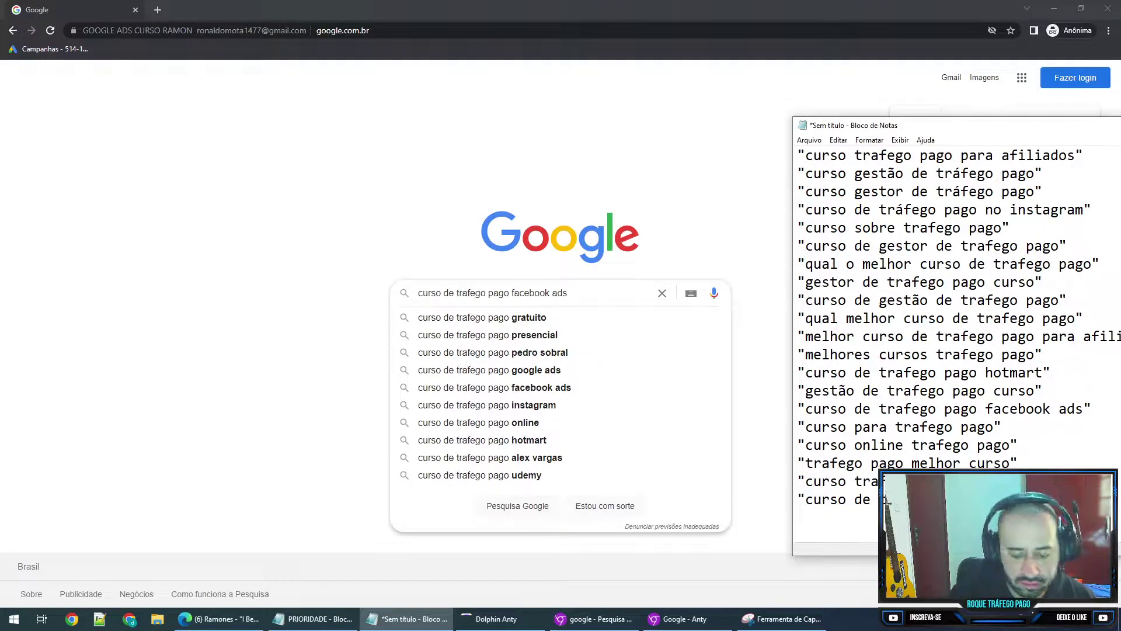
type("\"curso")
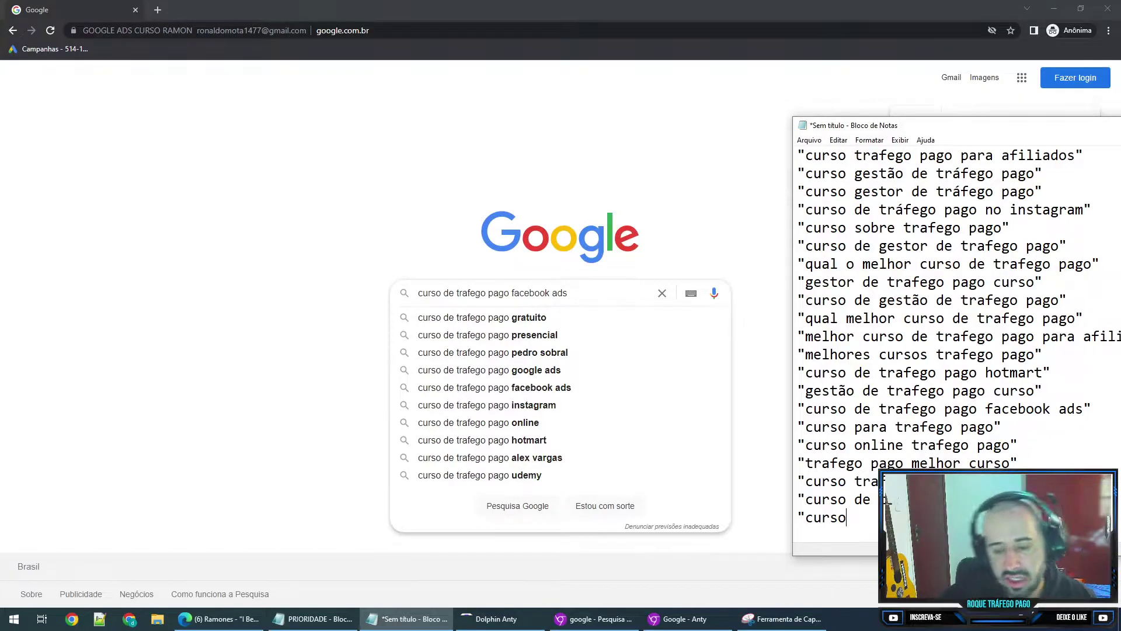
type("de")
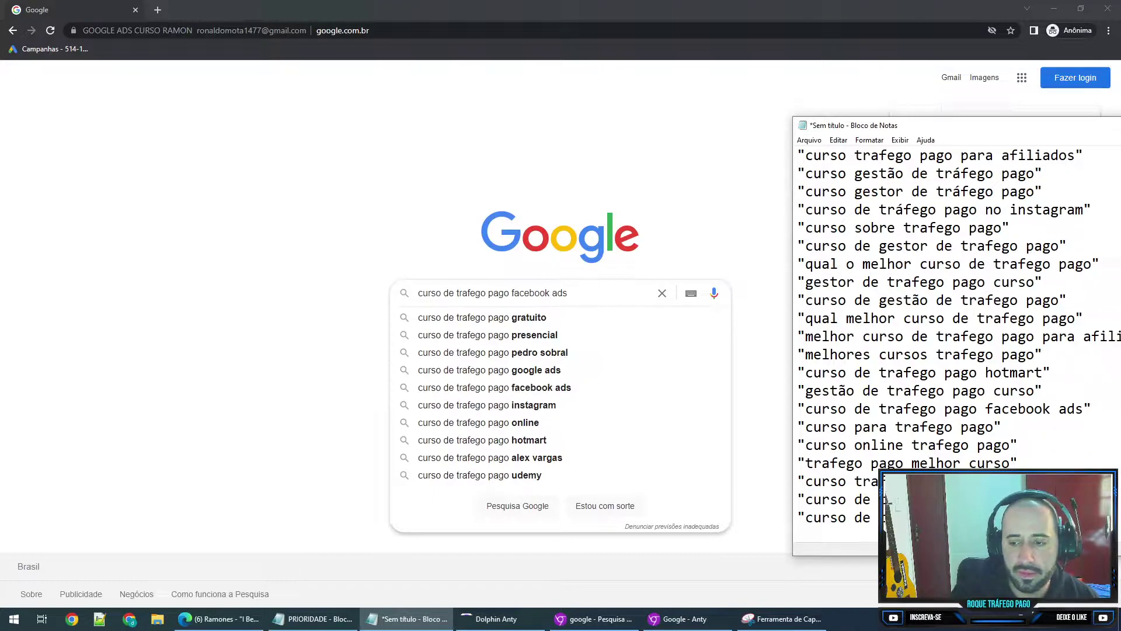
- Add the quoted keyword "curso de trafego pago instagram" on a new line and search the list for a duplicate of it
key("Return")
type("curso de t")
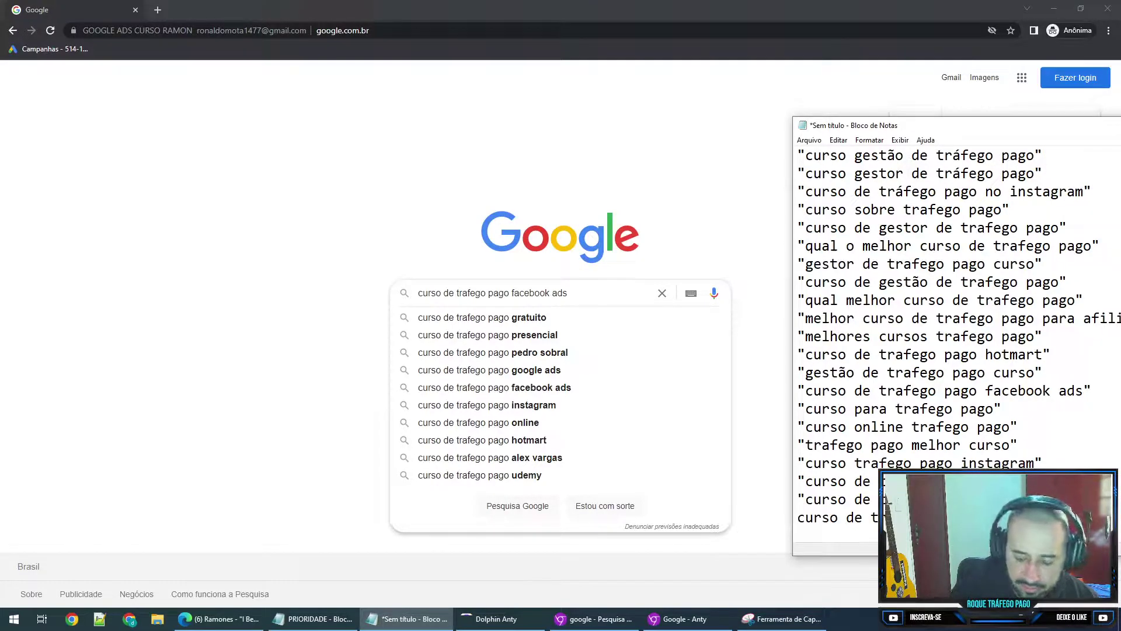
key("shift+Home")
key("ctrl+f")
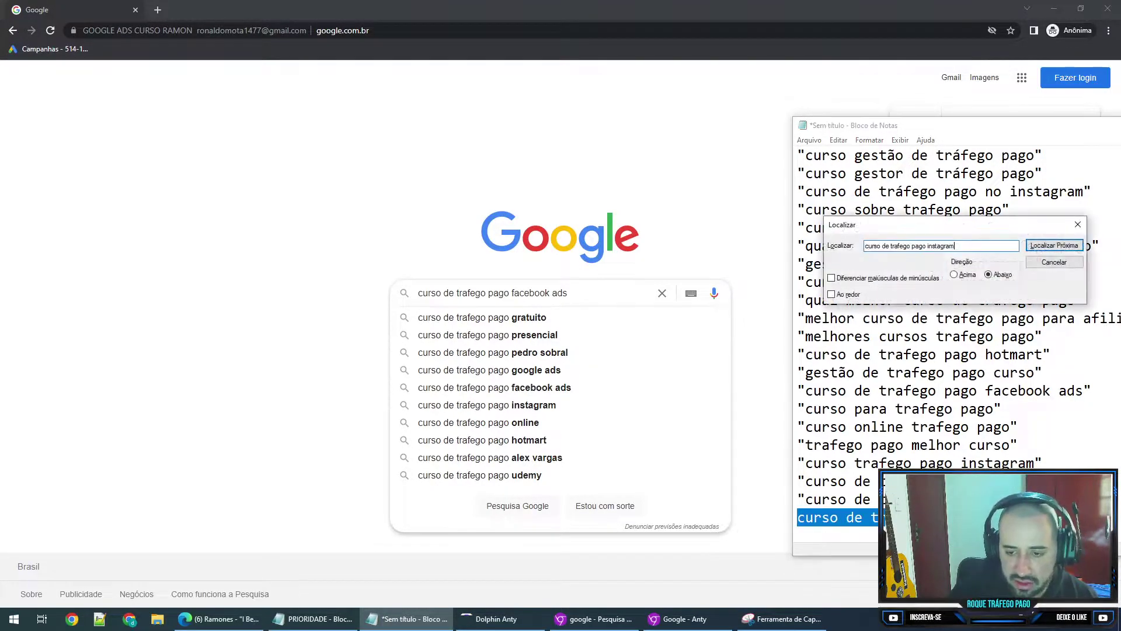
key("Return")
key("Return")
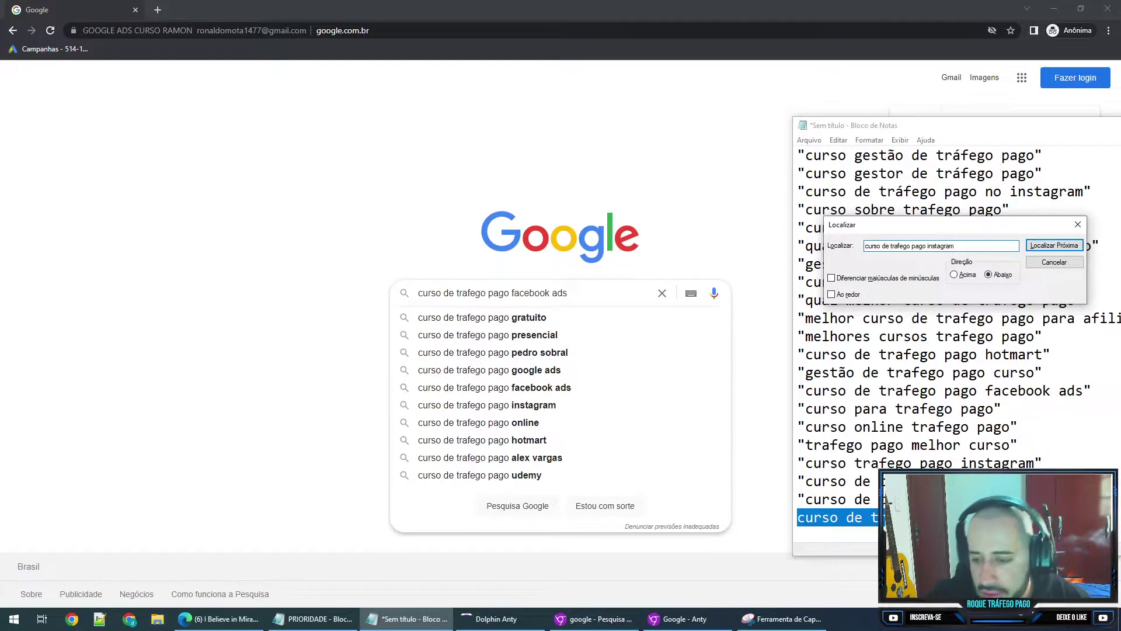
key("alt+Tab")
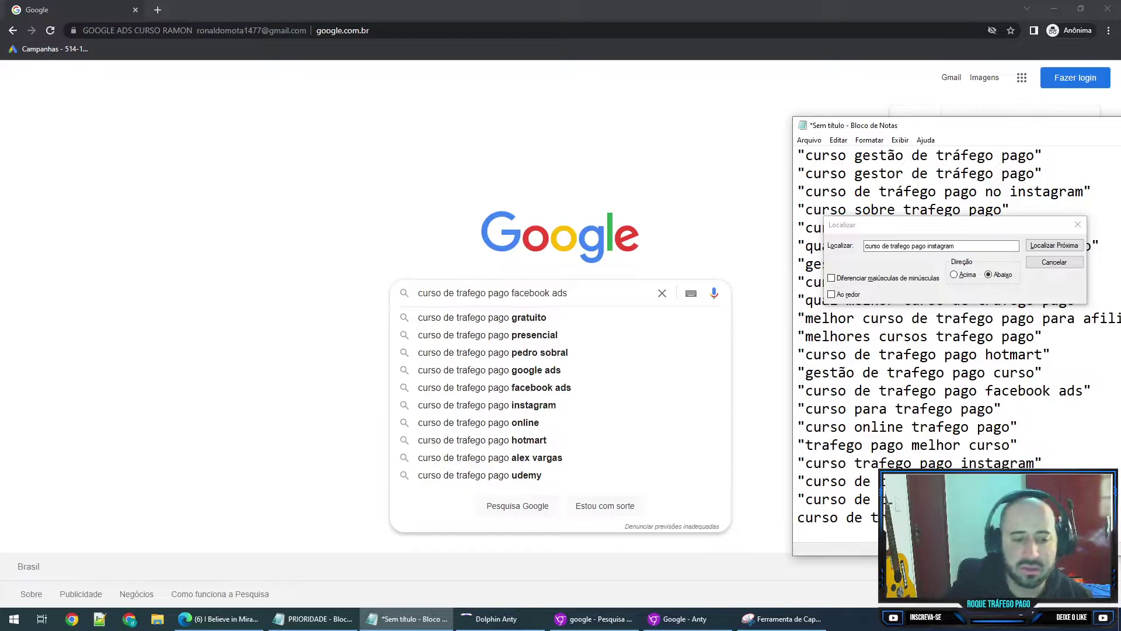
left_click(806, 517)
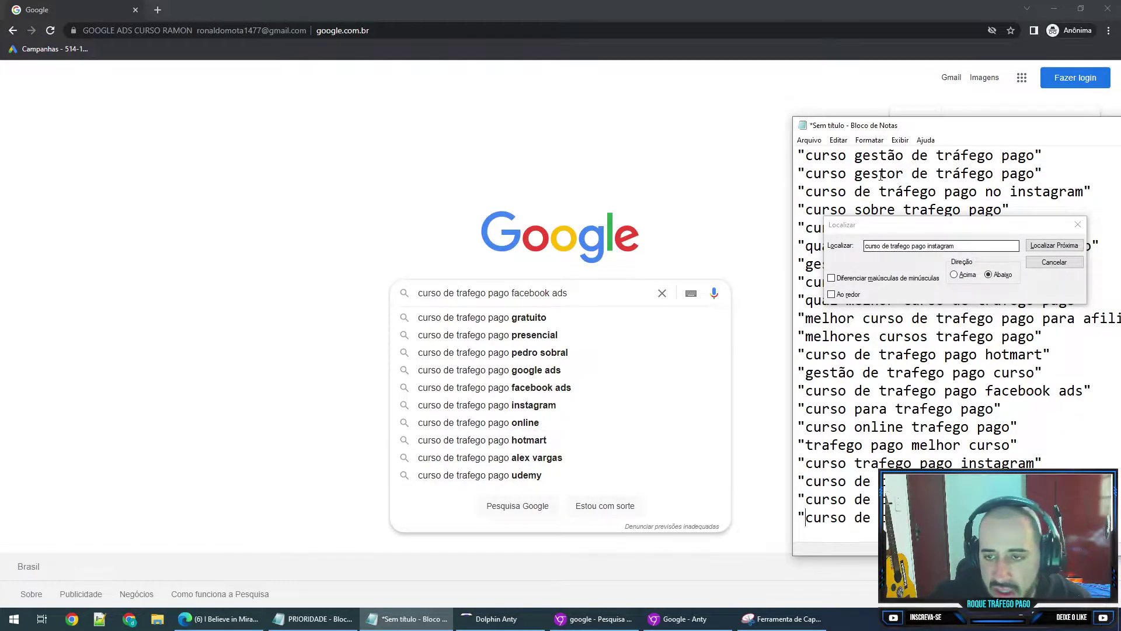
- Search the keyword list for "curso de trafego pago online" to check whether it is already included
key("ctrl+f")
type("c")
key("ctrl+z")
left_click_drag(957, 246, 928, 246)
type("online")
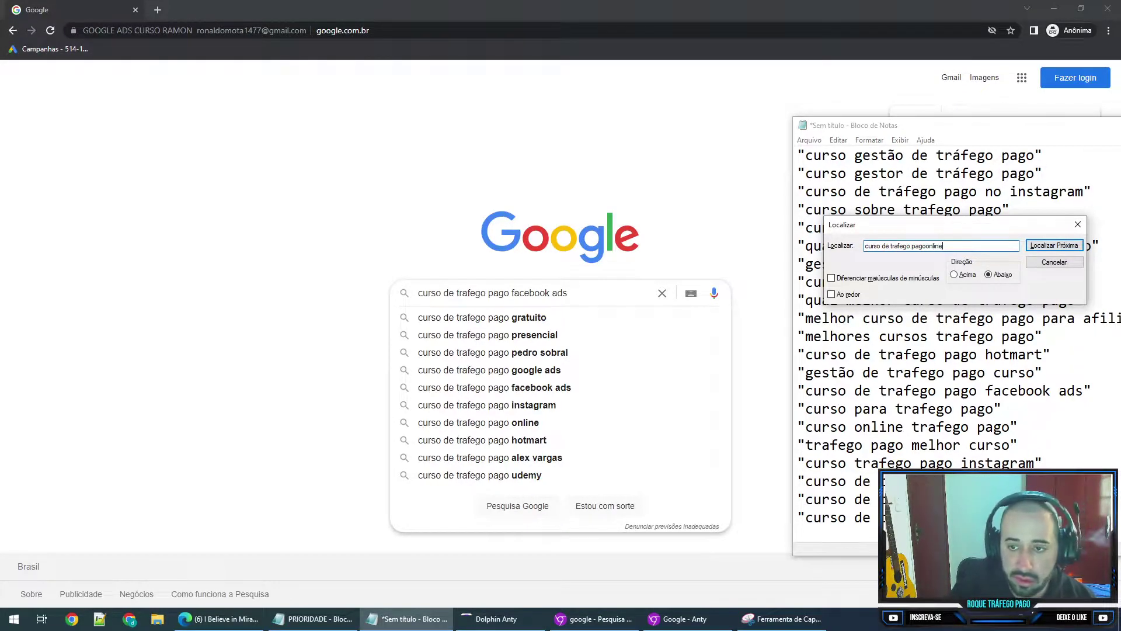
left_click(930, 246)
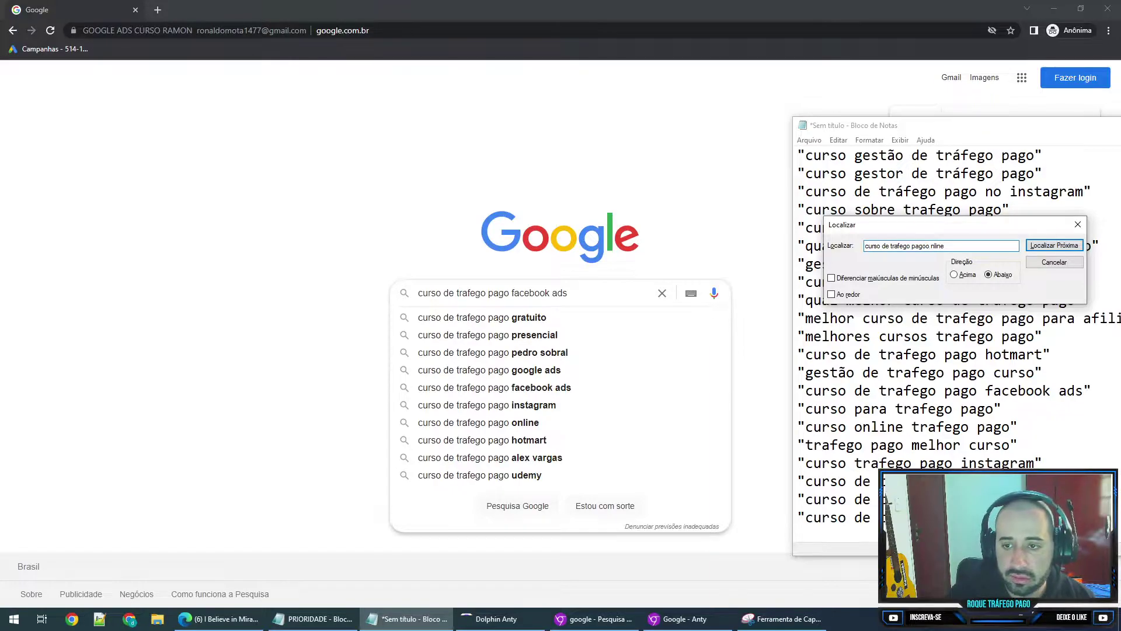
key("Return")
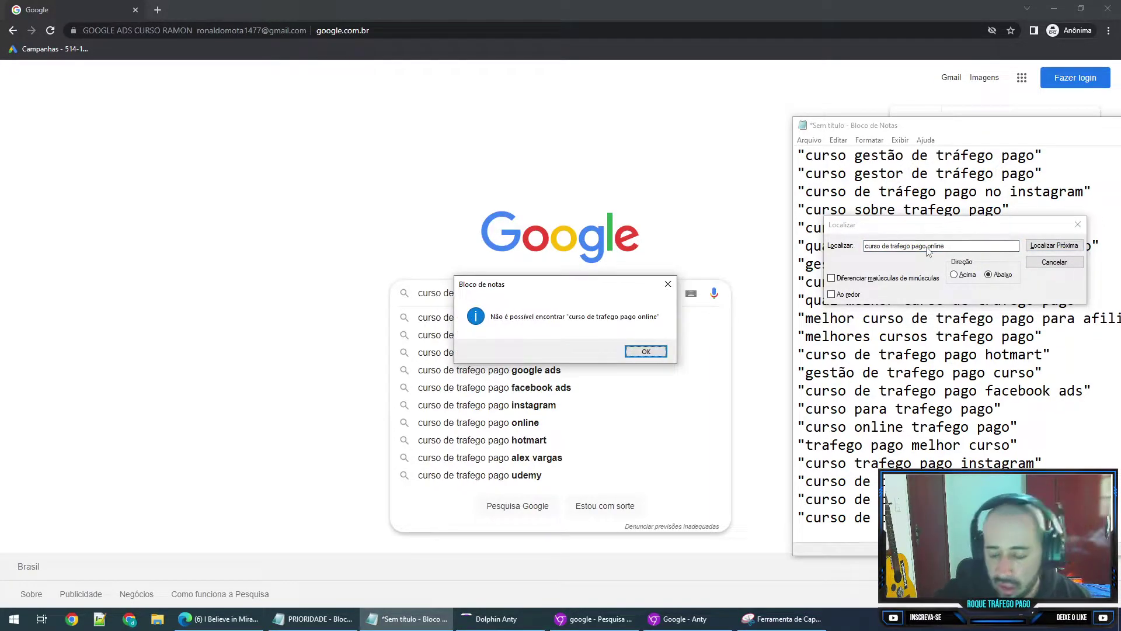
key("Return")
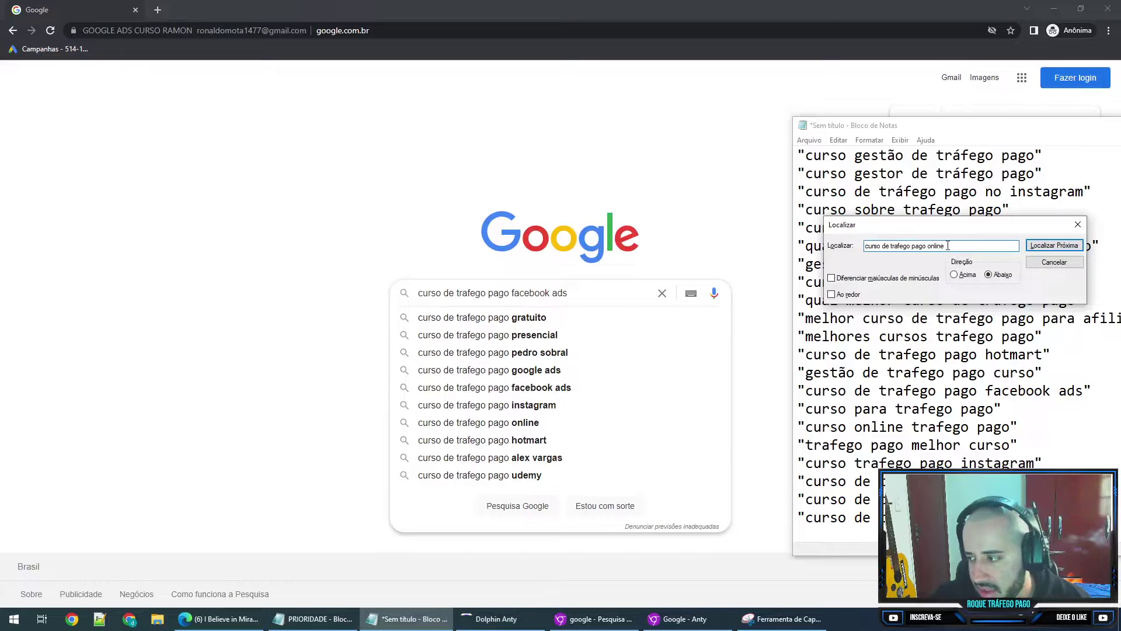
- Move the Find dialog off the list entries and add the quoted keyword "curso de trafego pago online" below the instagram one
left_click_drag(948, 245, 824, 232)
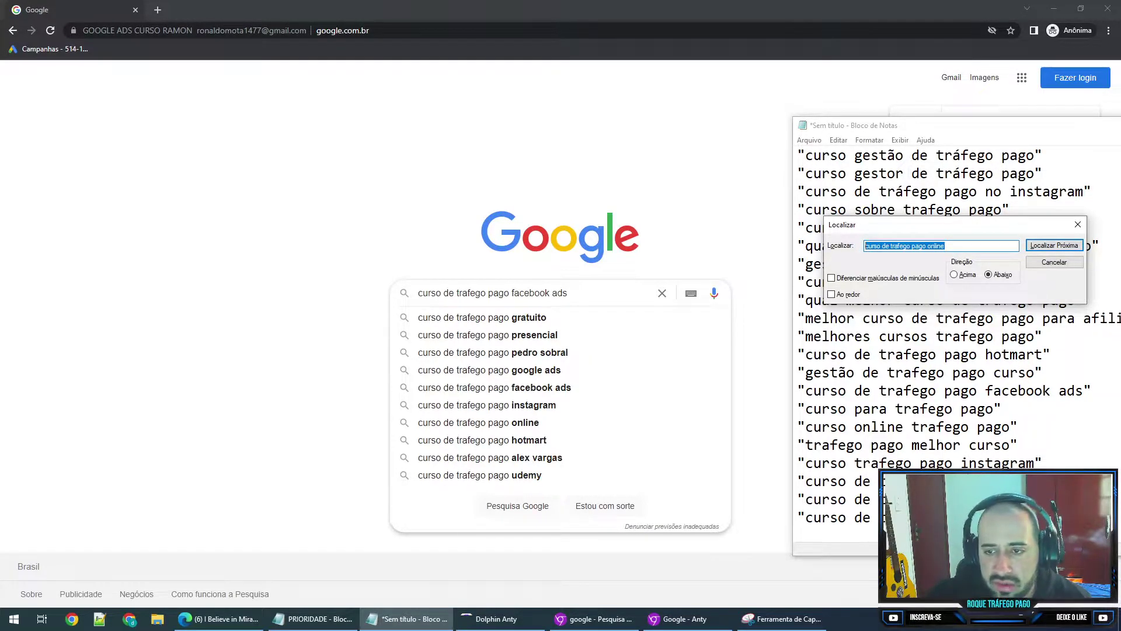
left_click_drag(914, 224, 901, 195)
left_click(936, 390)
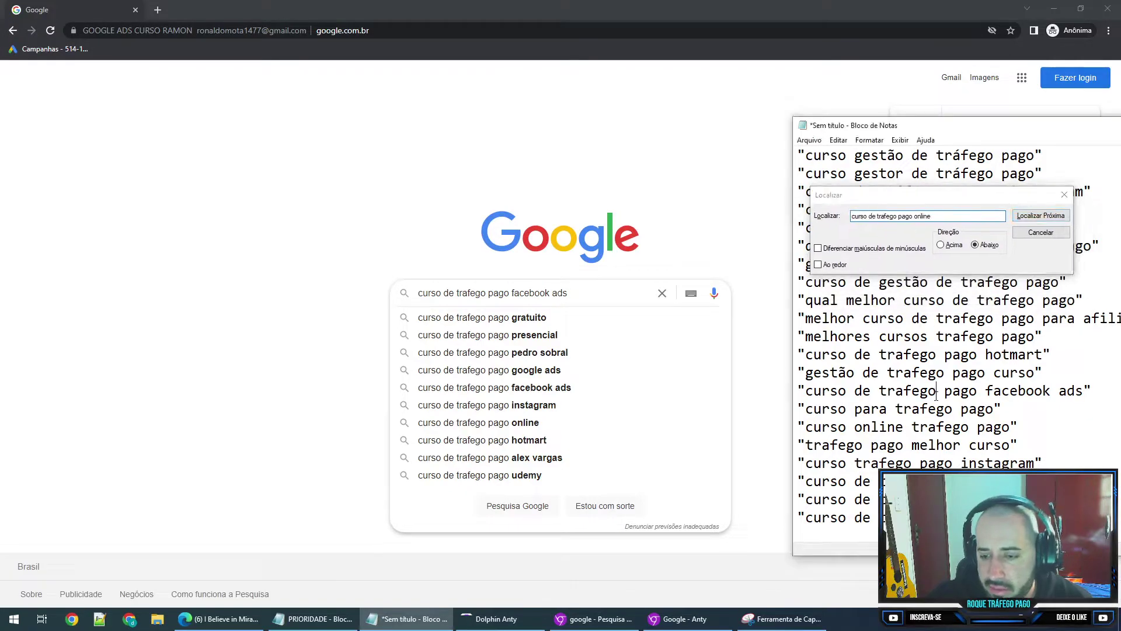
scroll(937, 391, "down", 1)
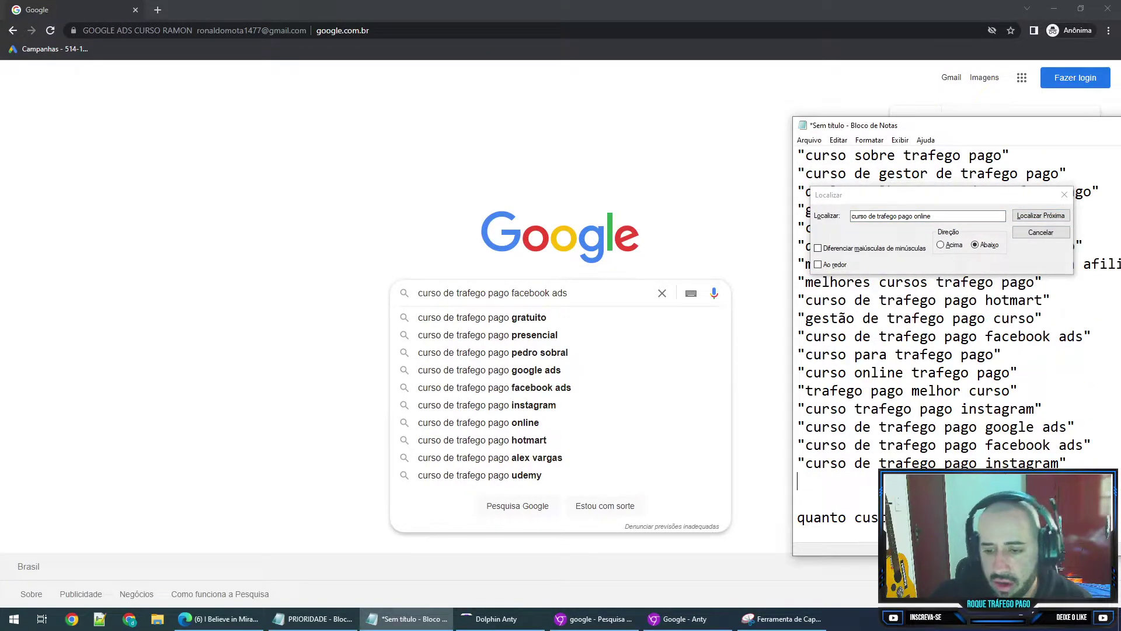
type("curso de")
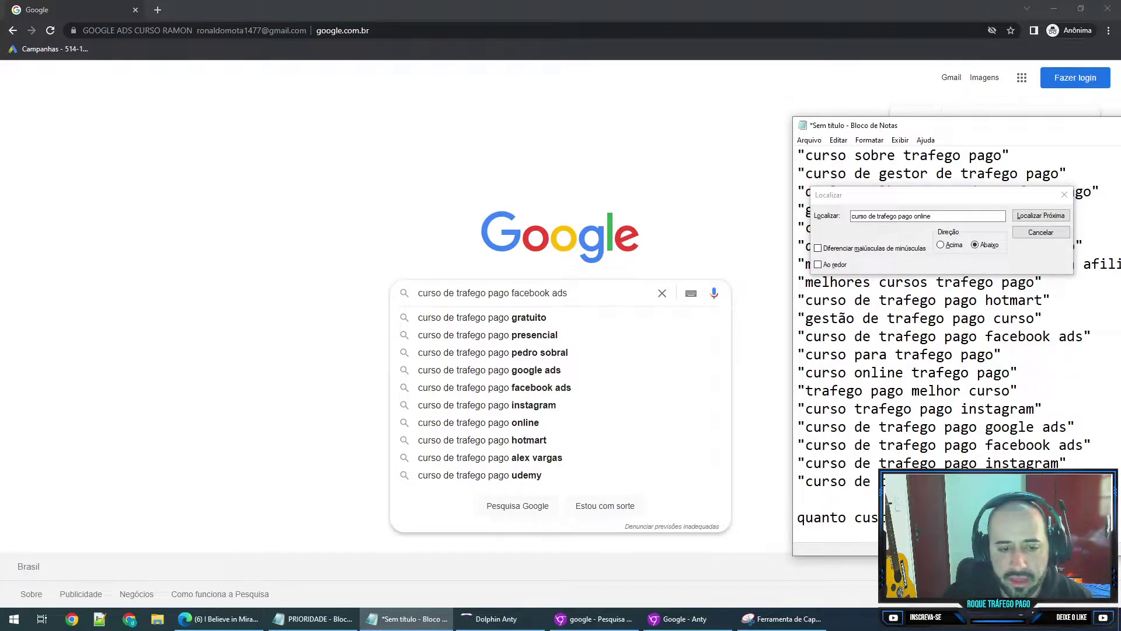
key("Return")
- Search the list for "curso de trafego pago hotmart" and add it in quotes as the last keyword
double_click(922, 216)
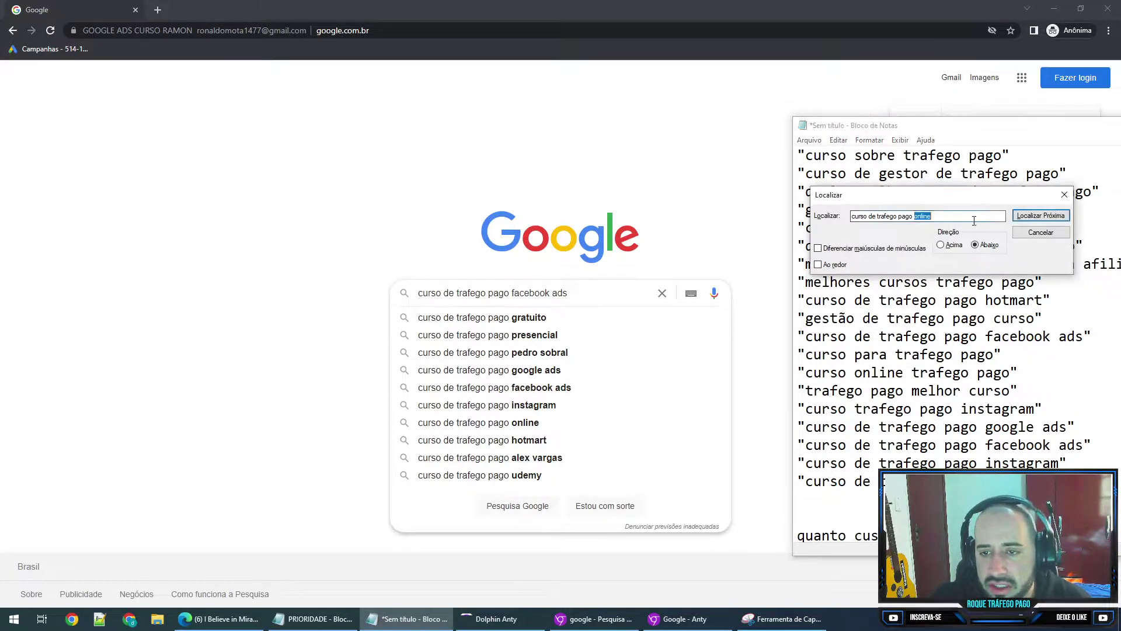
type("hot")
type("otmart")
key("Return")
left_click(651, 354)
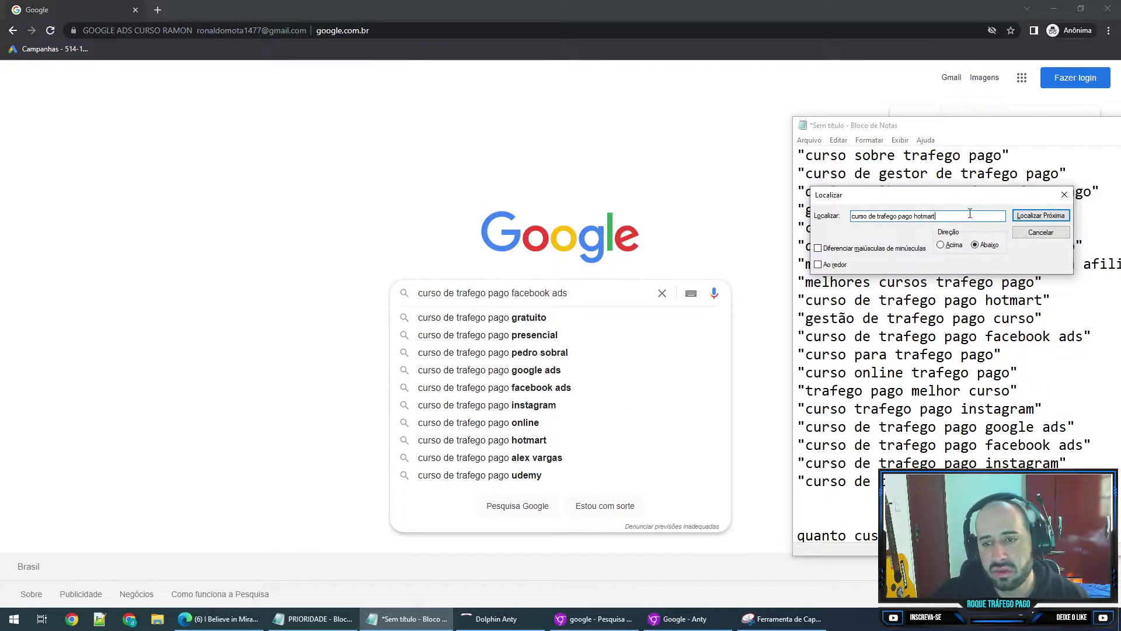
left_click(799, 500)
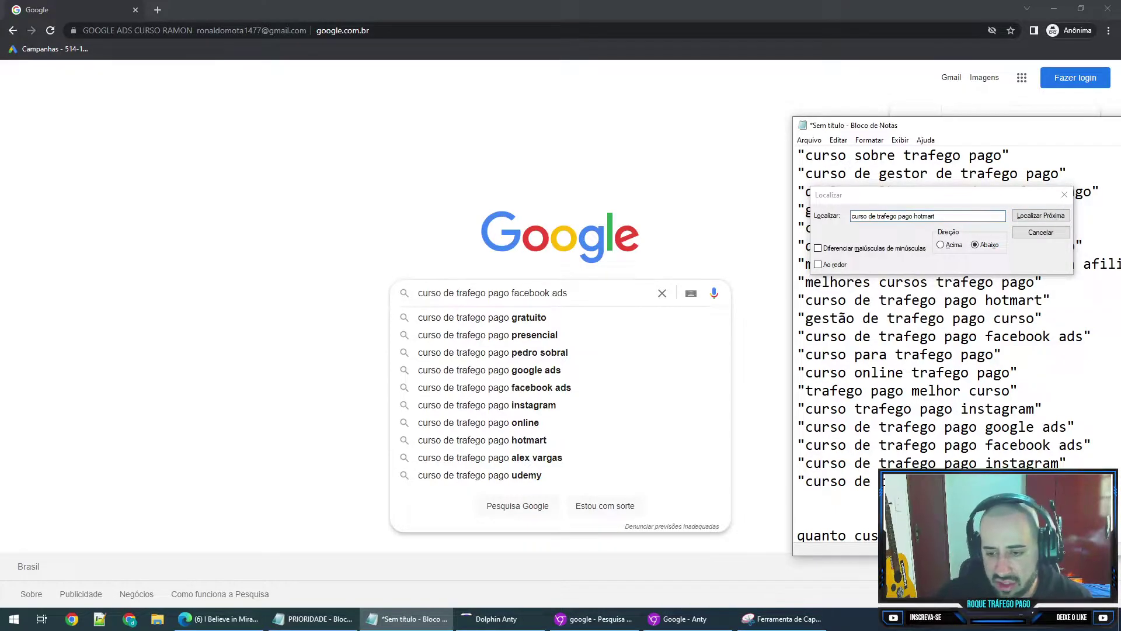
type("\"curso de t")
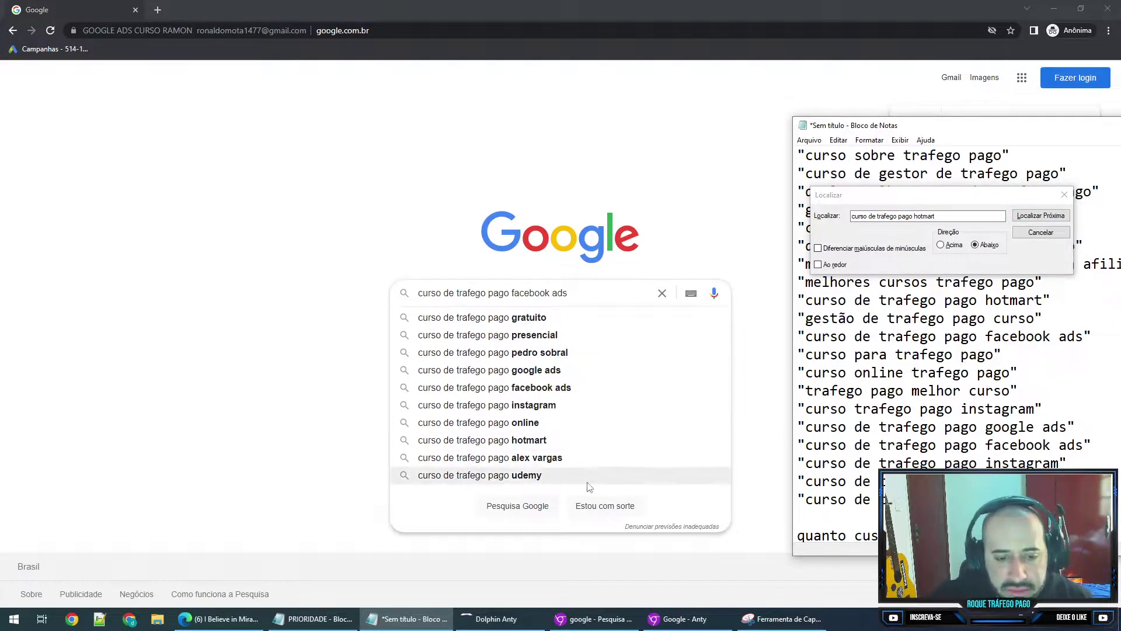
- Close the incognito Google page and look through the Keyword Planner ideas for "curso de trafego pago" again
left_click(87, 12)
middle_click(84, 5)
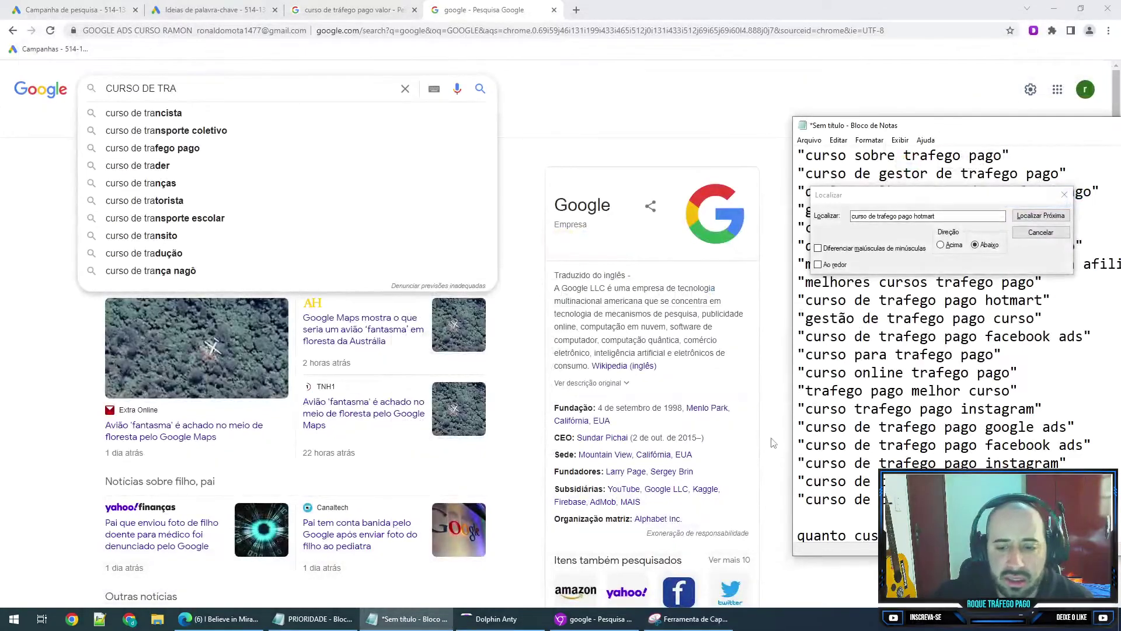
left_click(210, 10)
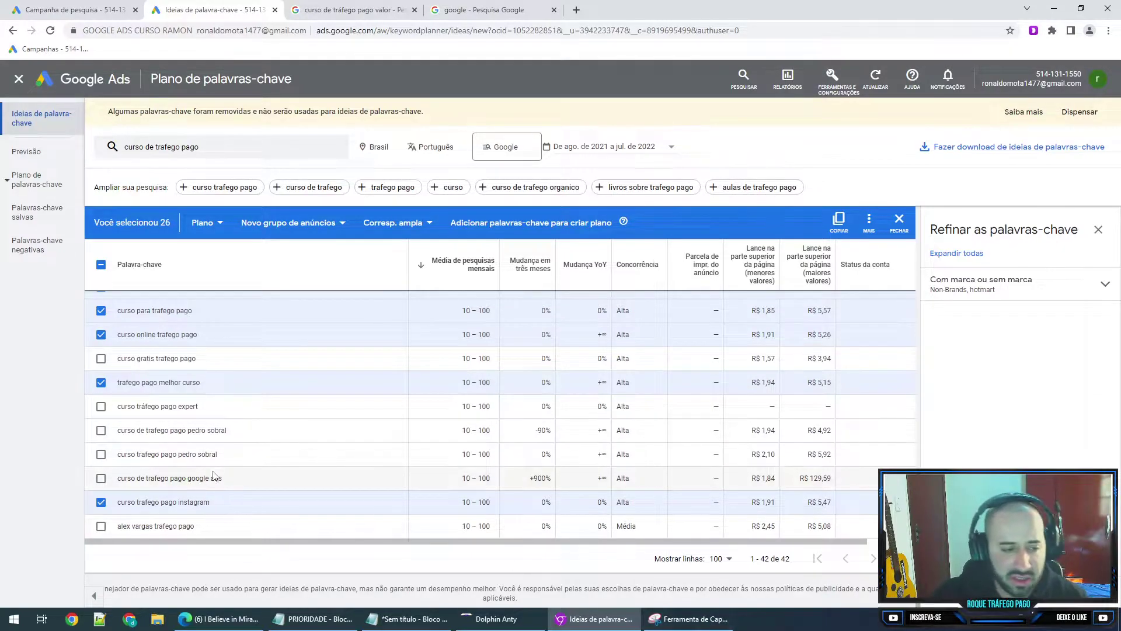
scroll(174, 399, "up", 5)
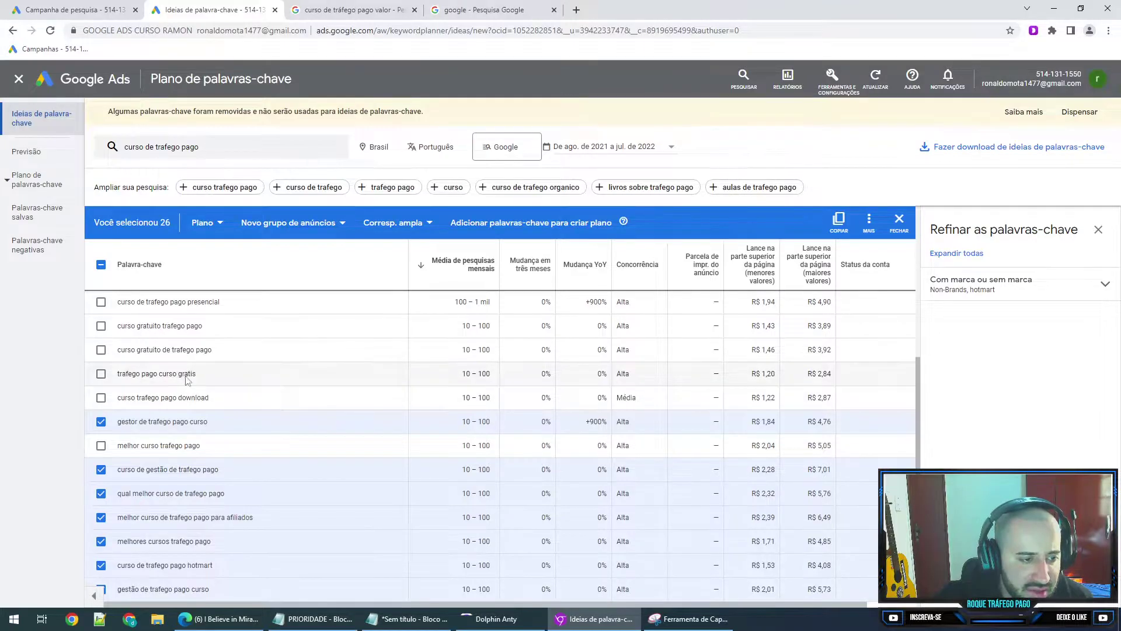
scroll(203, 392, "up", 2)
- Review the Notepad keywords and the negative terms gratuito, presencial and donwload, with the Find dialog closed and the window moved for easier reading
left_click(408, 619)
scroll(934, 380, "down", 5)
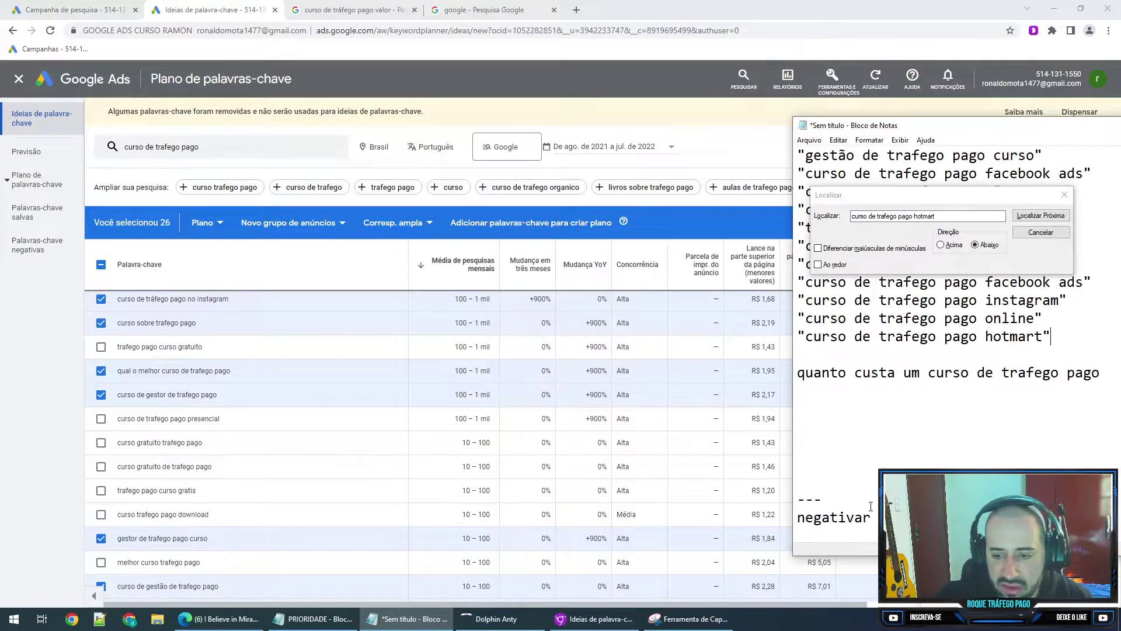
left_click_drag(813, 463, 863, 499)
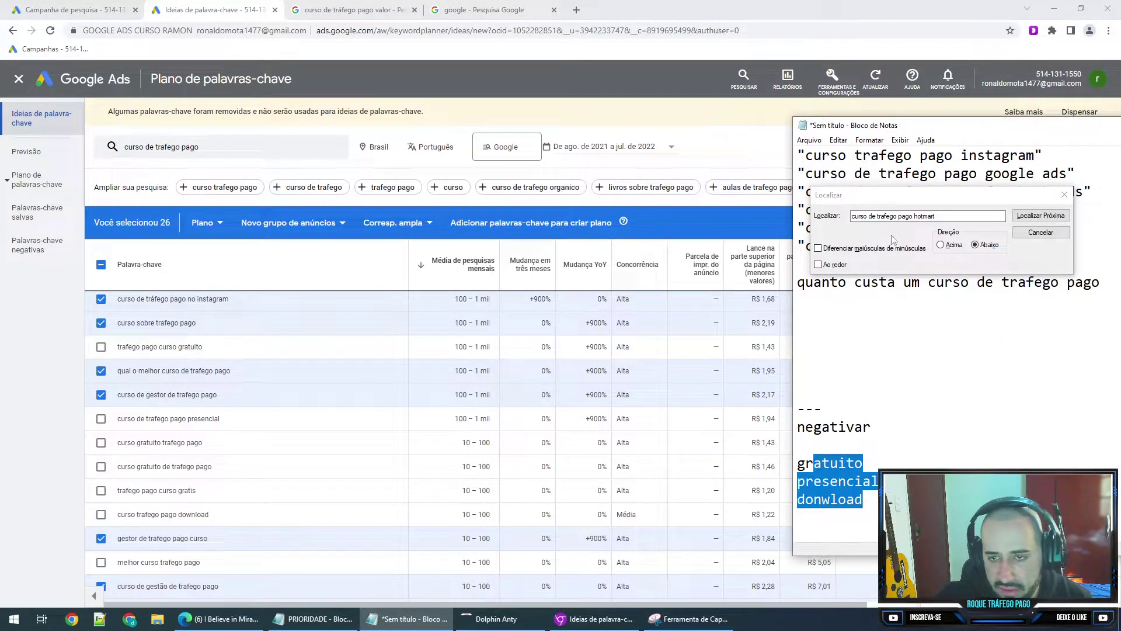
left_click(1063, 195)
left_click_drag(916, 129, 770, 111)
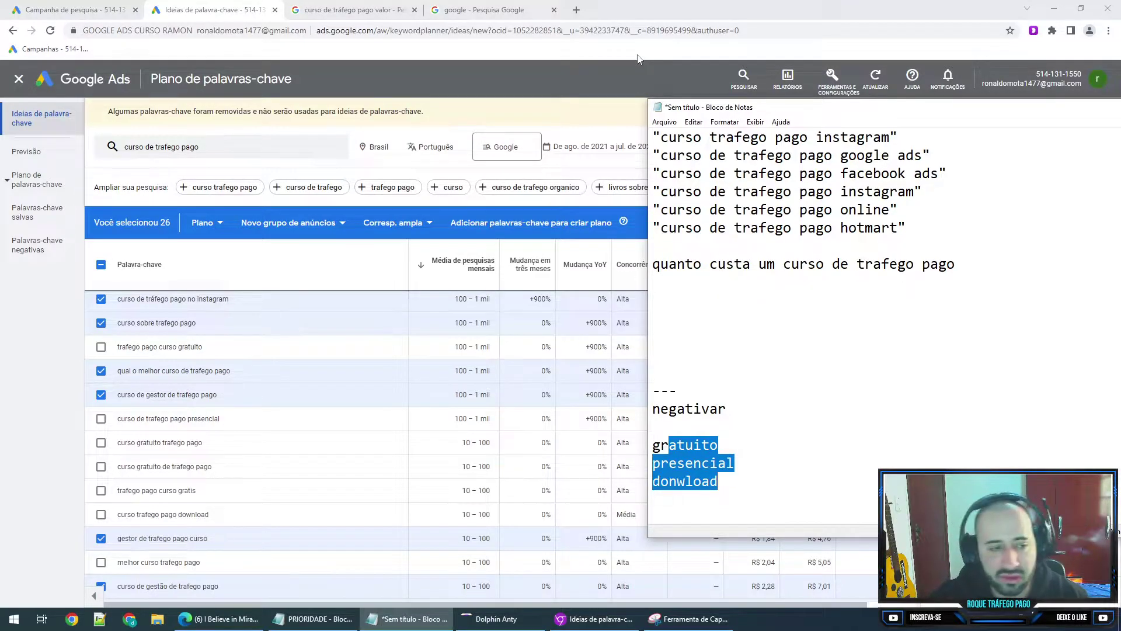
scroll(751, 459, "up", 7)
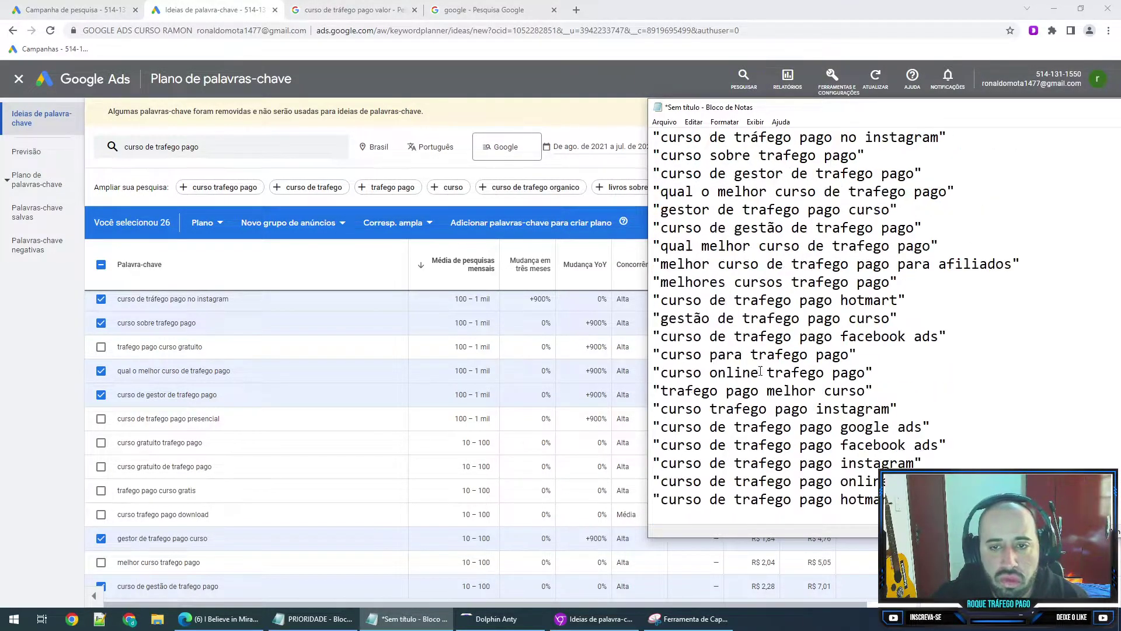
scroll(804, 388, "down", 3)
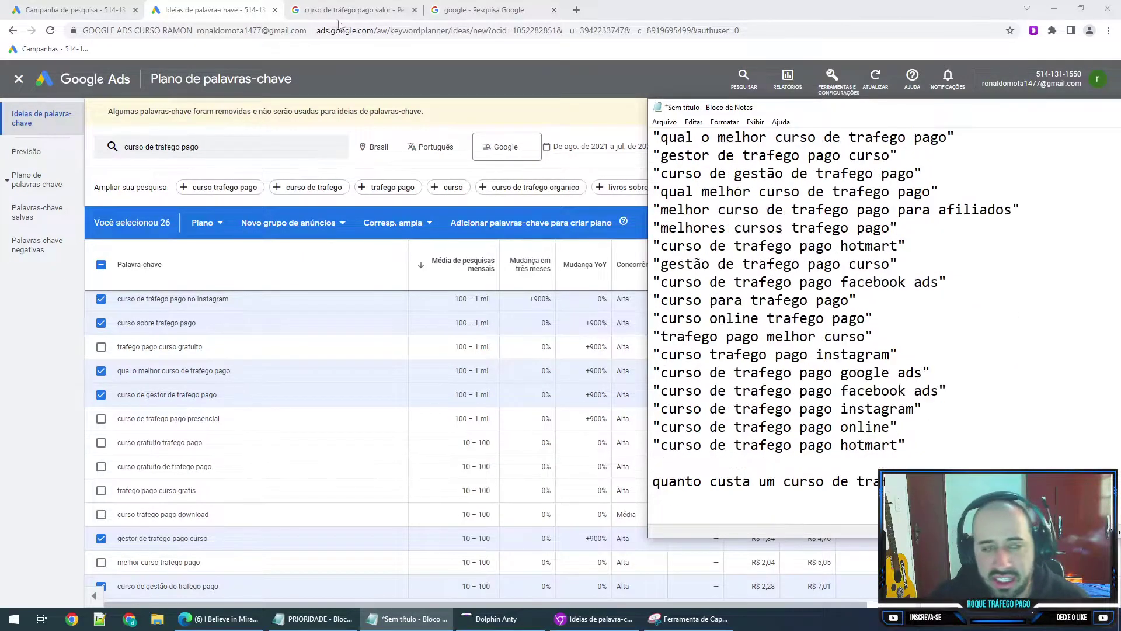
- Go back to the search campaign setup and enter 0,8 as the amount
left_click(76, 10)
left_click(332, 417)
type("0,8")
- Check the low and high top-of-page bid values of the keywords in the Keyword Planner ideas
left_click(226, 6)
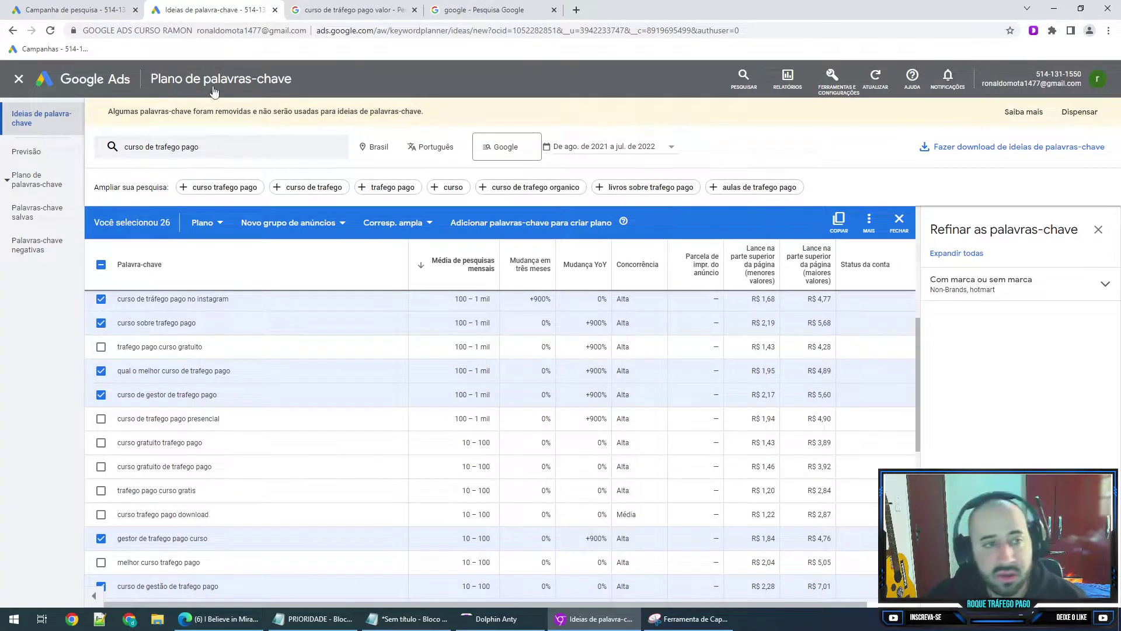
scroll(759, 317, "down", 1)
scroll(762, 321, "up", 1)
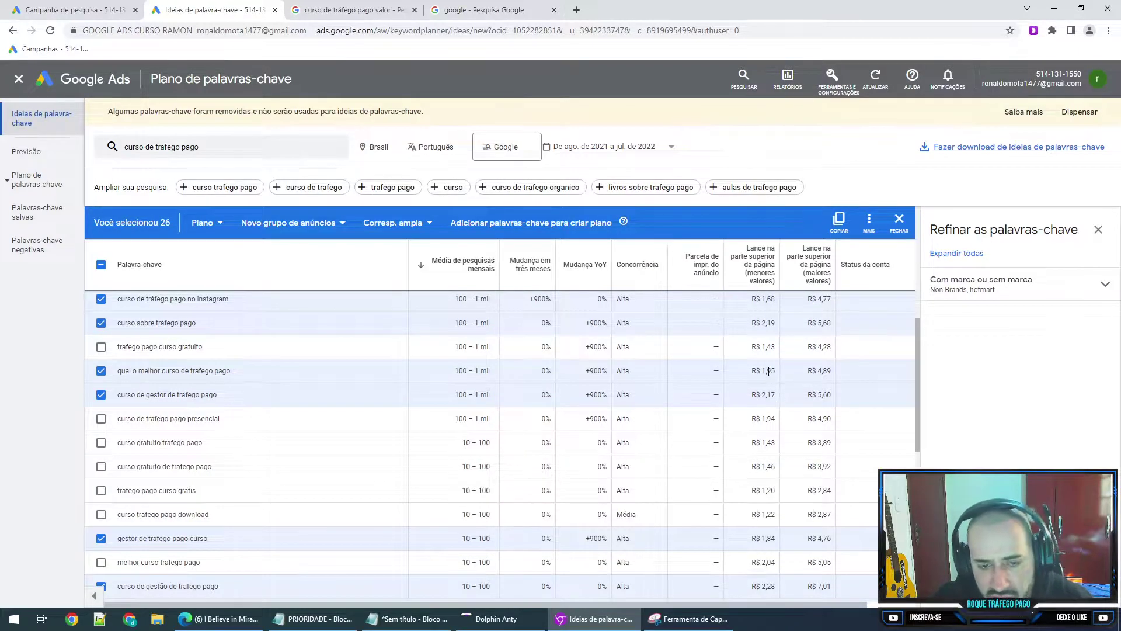
scroll(769, 371, "down", 1)
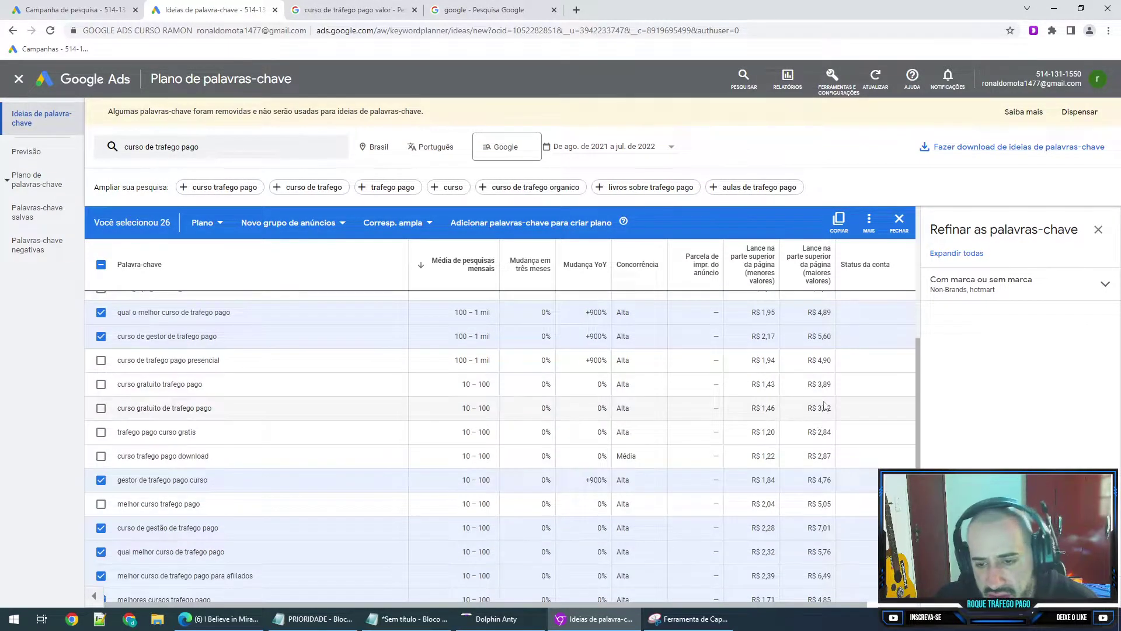
- Set the maximum CPC bid limit to R$ 3,00 after checking the remaining Keyword Planner bids, and continue to the campaign settings
scroll(825, 409, "down", 4)
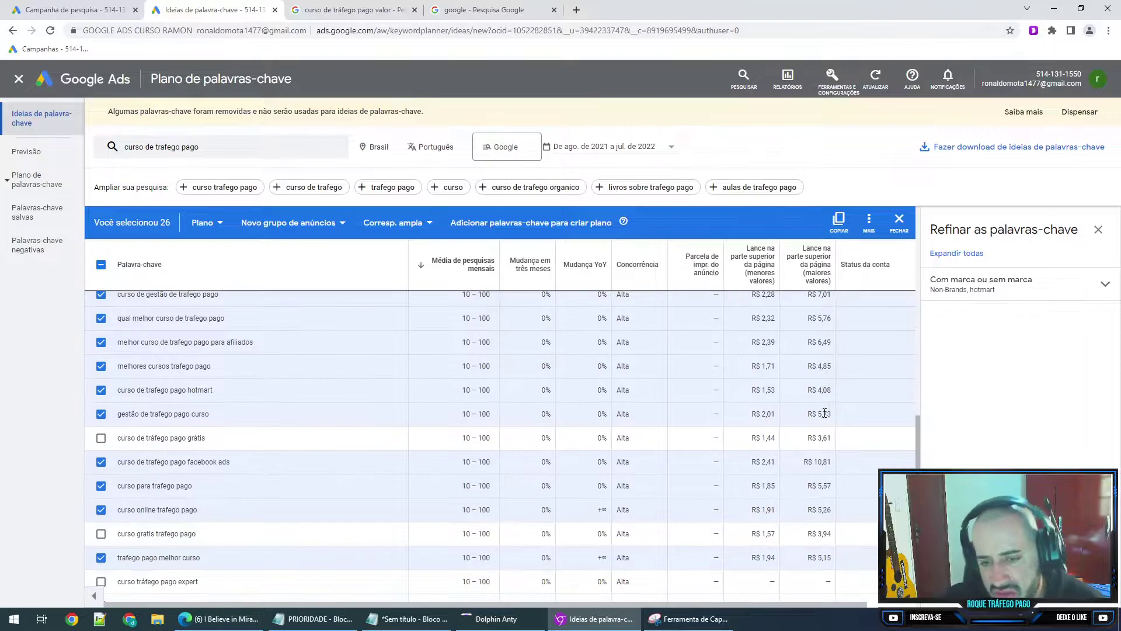
key("ctrl+Page_Up")
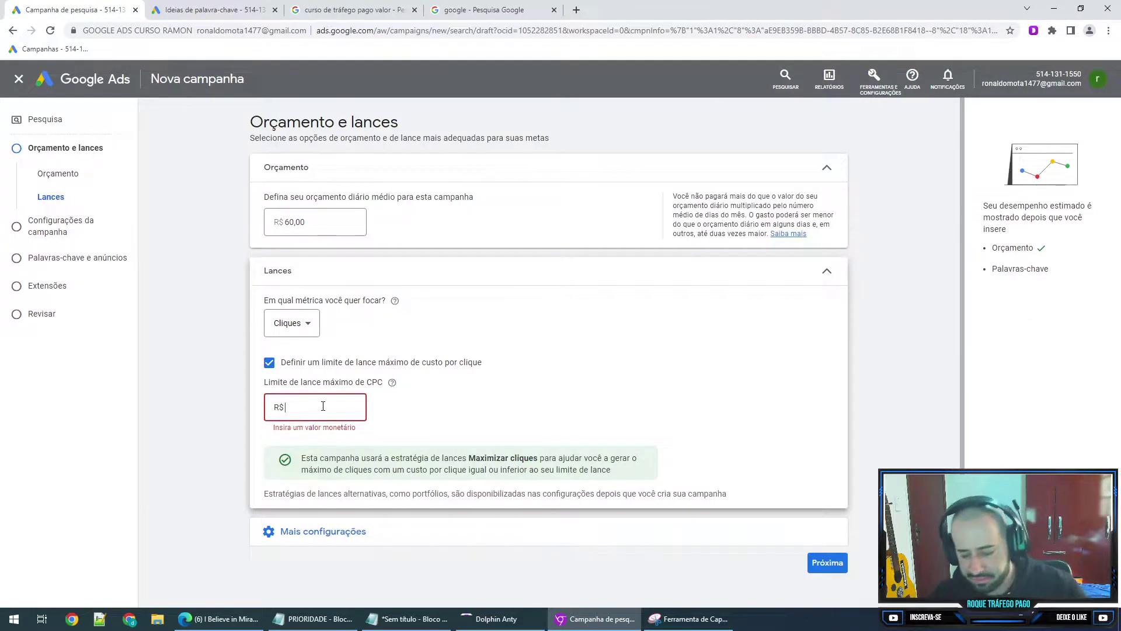
type("3")
left_click(237, 375)
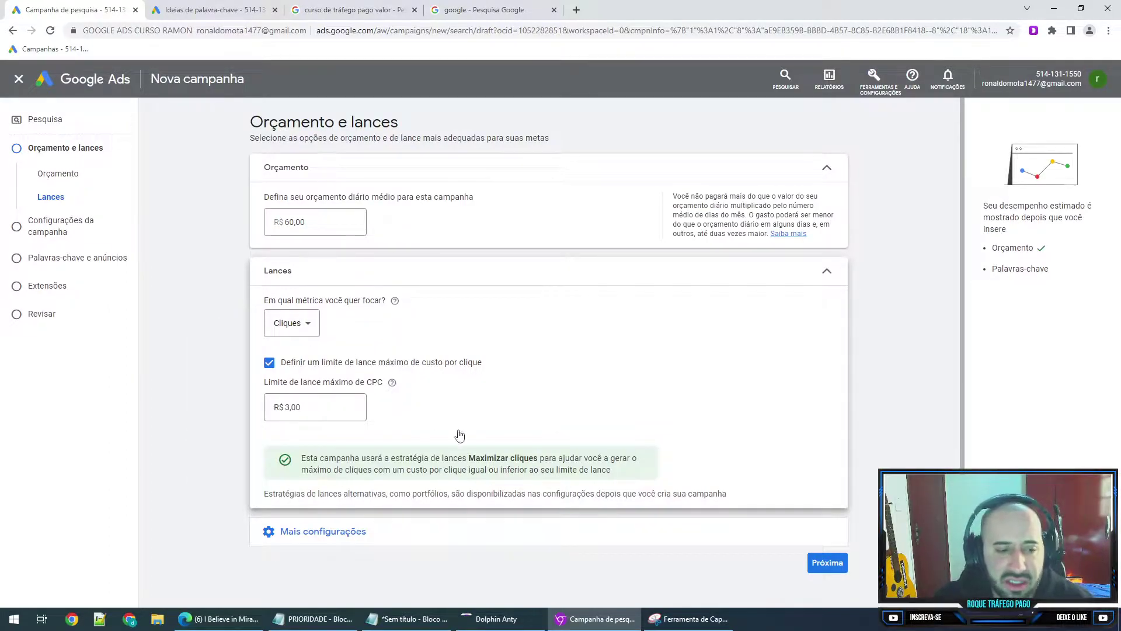
scroll(618, 473, "down", 1)
left_click(824, 523)
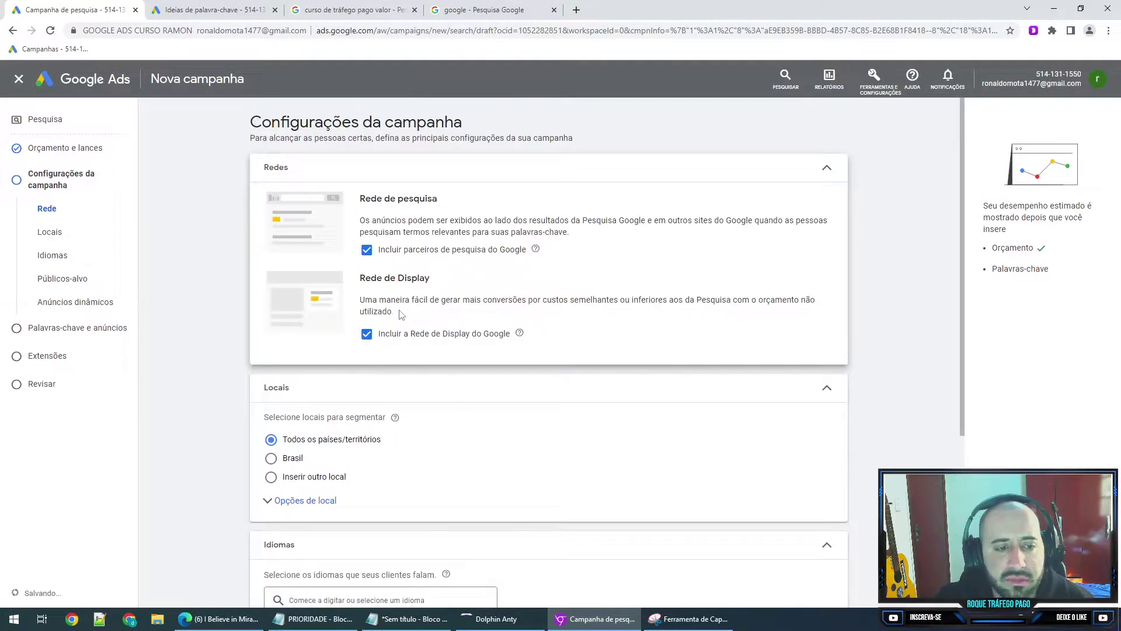
- Exclude the Google search partners and the Google Display Network from the campaign's networks
left_click(367, 250)
left_click(366, 334)
scroll(367, 338, "down", 2)
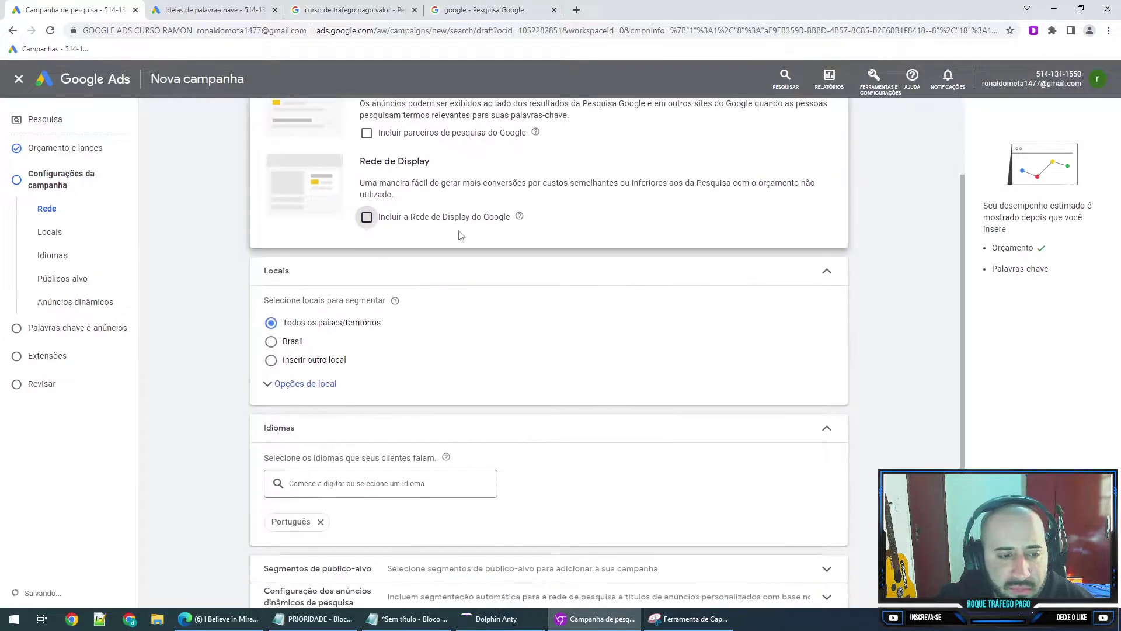
- Set the campaign language to Todos os idiomas and continue to the keywords and ads stage
scroll(419, 351, "down", 2)
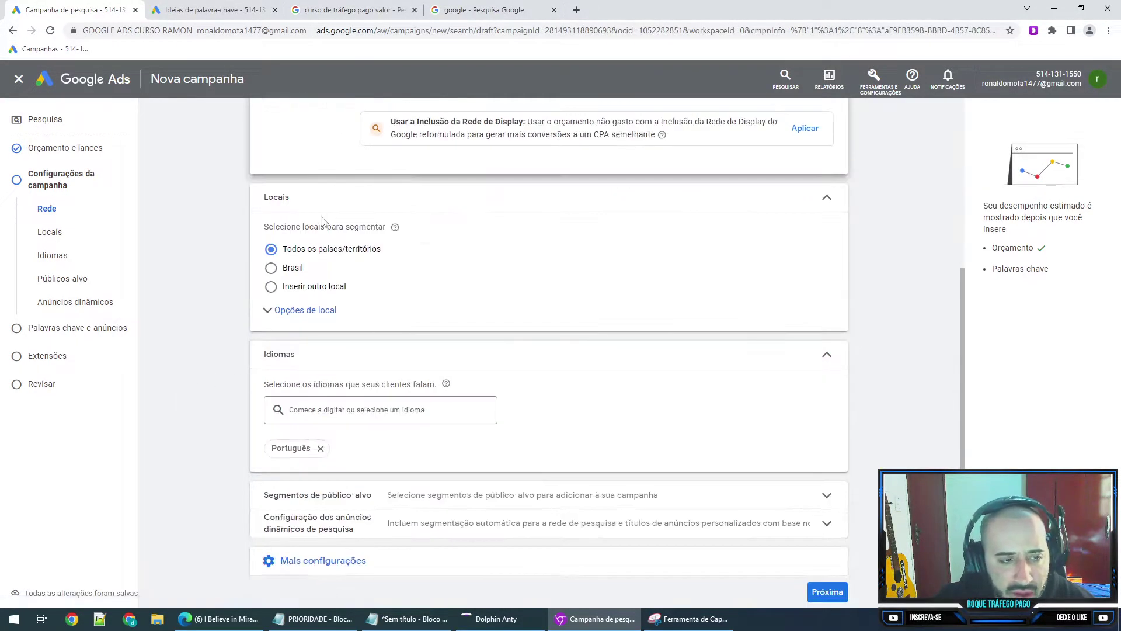
scroll(325, 234, "down", 2)
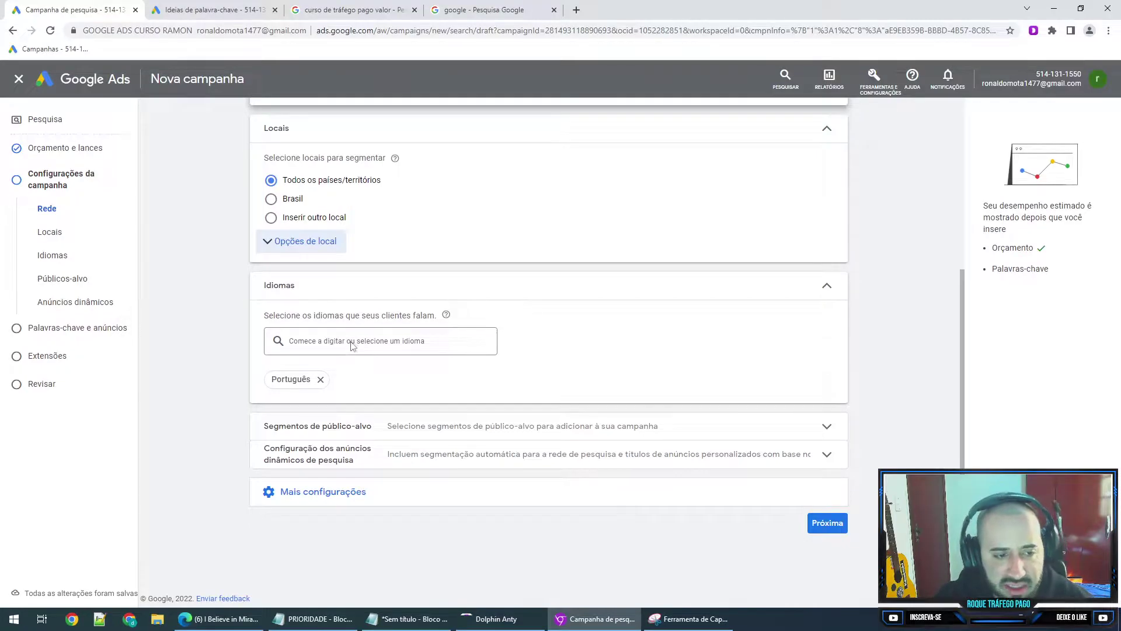
left_click(326, 341)
type("tod")
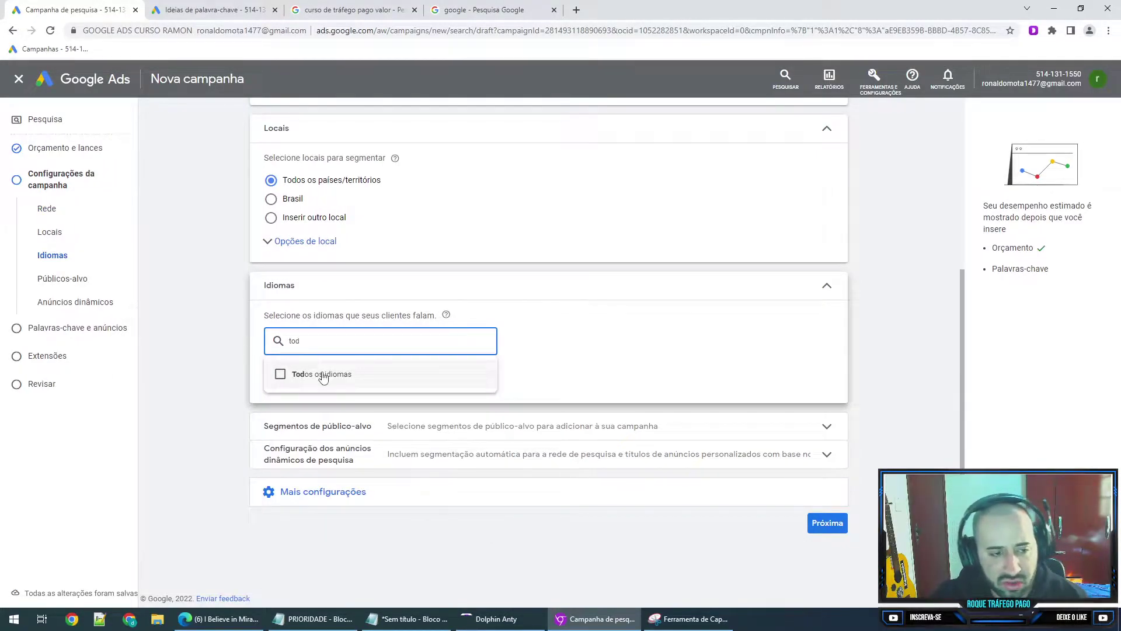
left_click(321, 374)
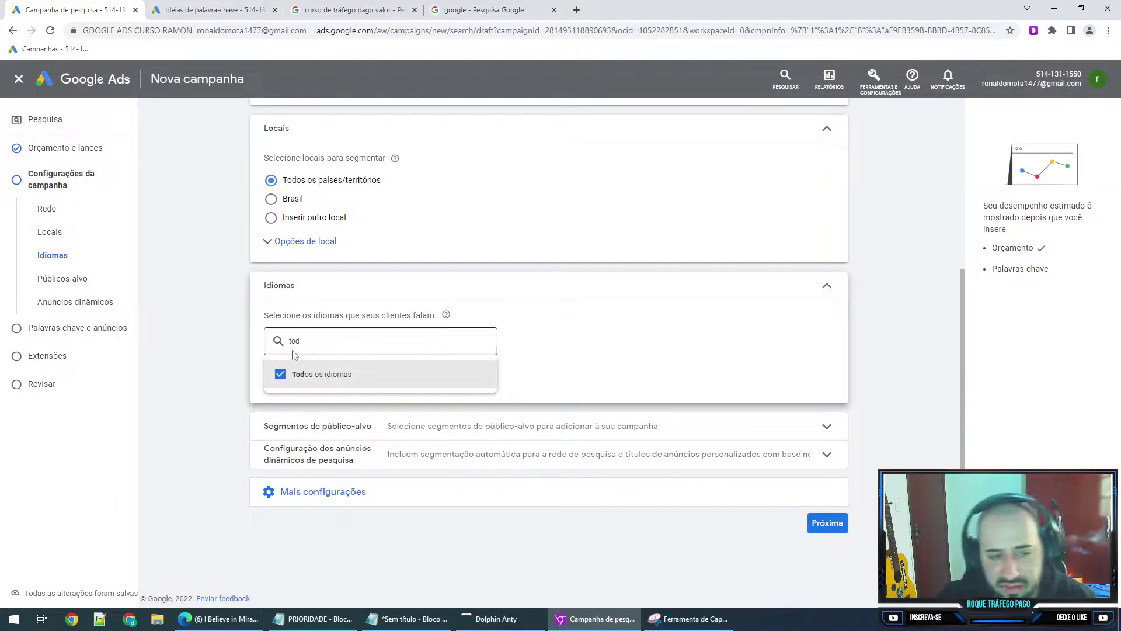
left_click(206, 323)
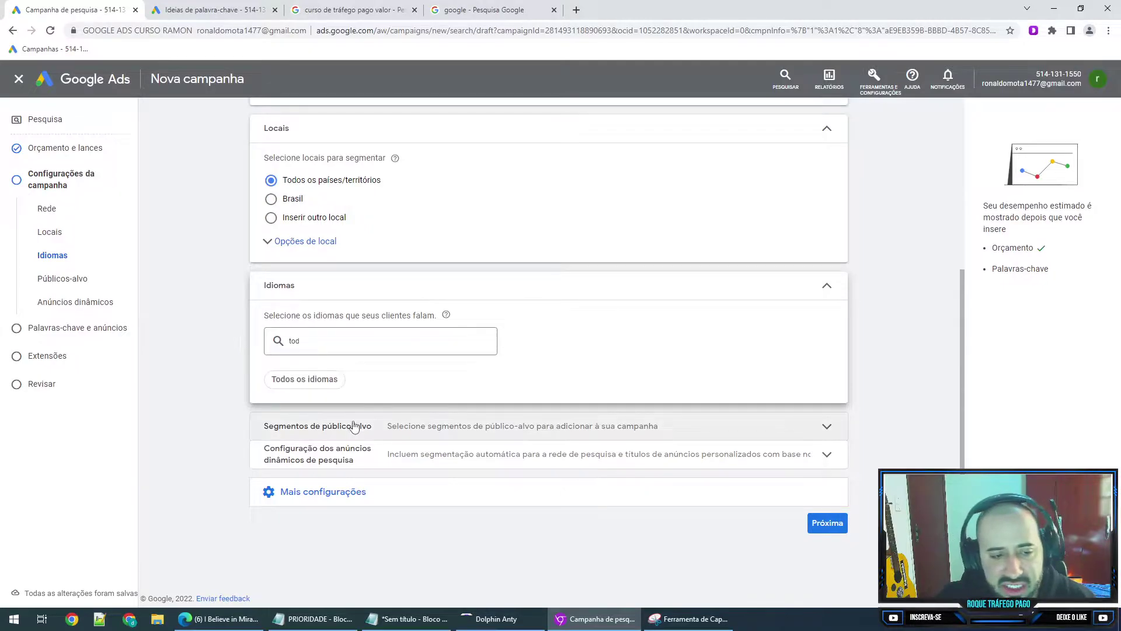
left_click(827, 524)
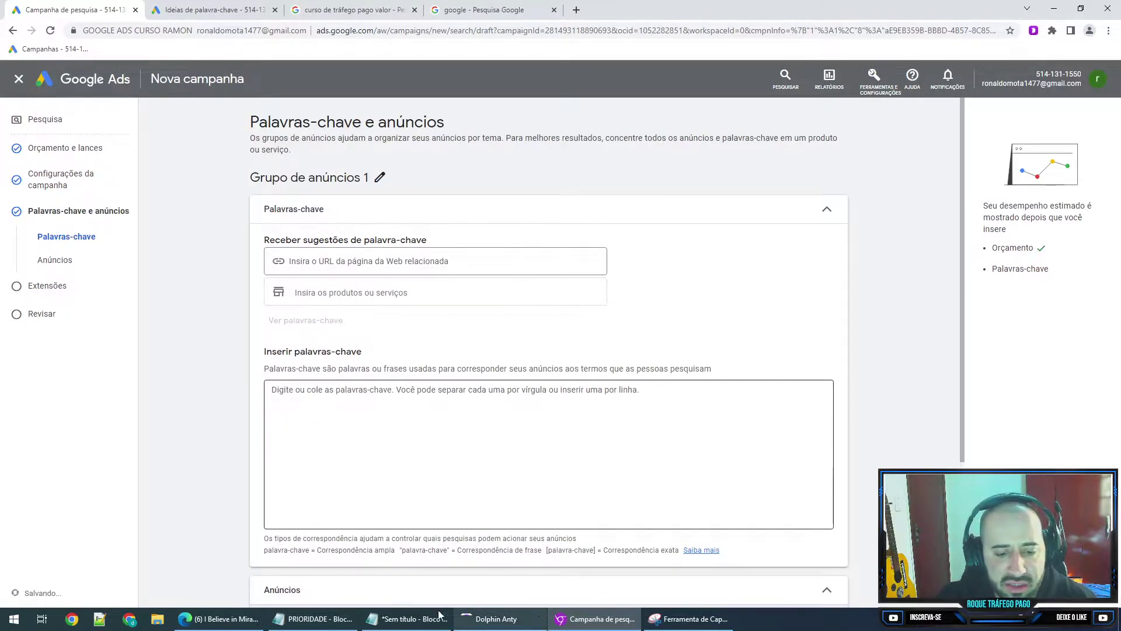
- Copy the quoted phrase-match keywords from the Notepad list, leaving out the negative terms, and insert them as the keywords of Grupo de anúncios 1
left_click(419, 621)
left_click_drag(935, 447, 653, 222)
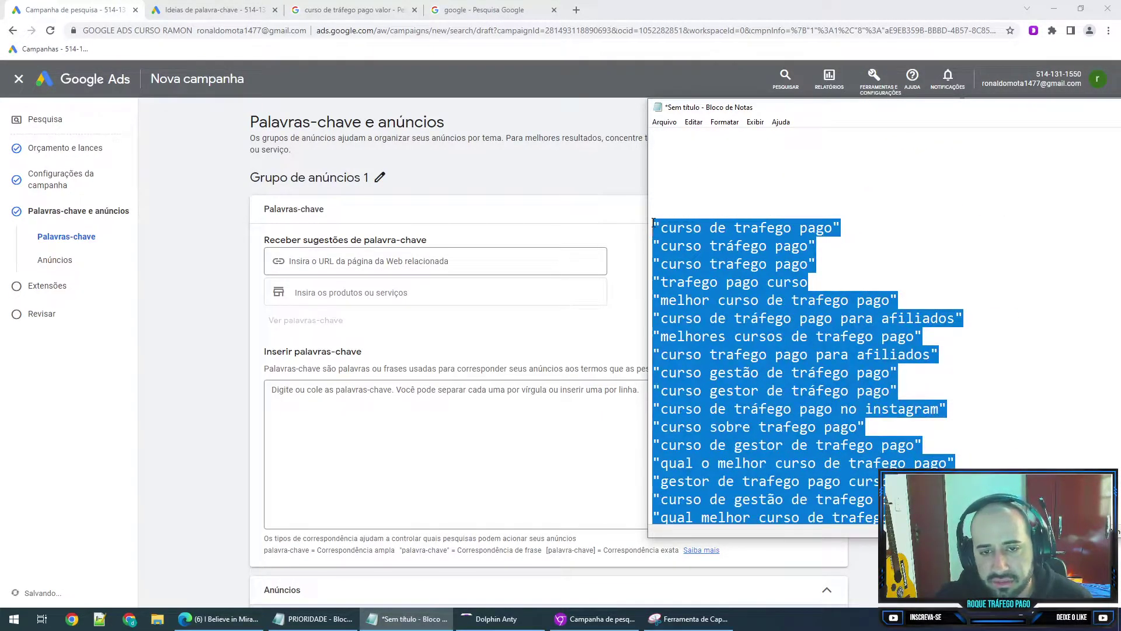
scroll(731, 294, "down", 1)
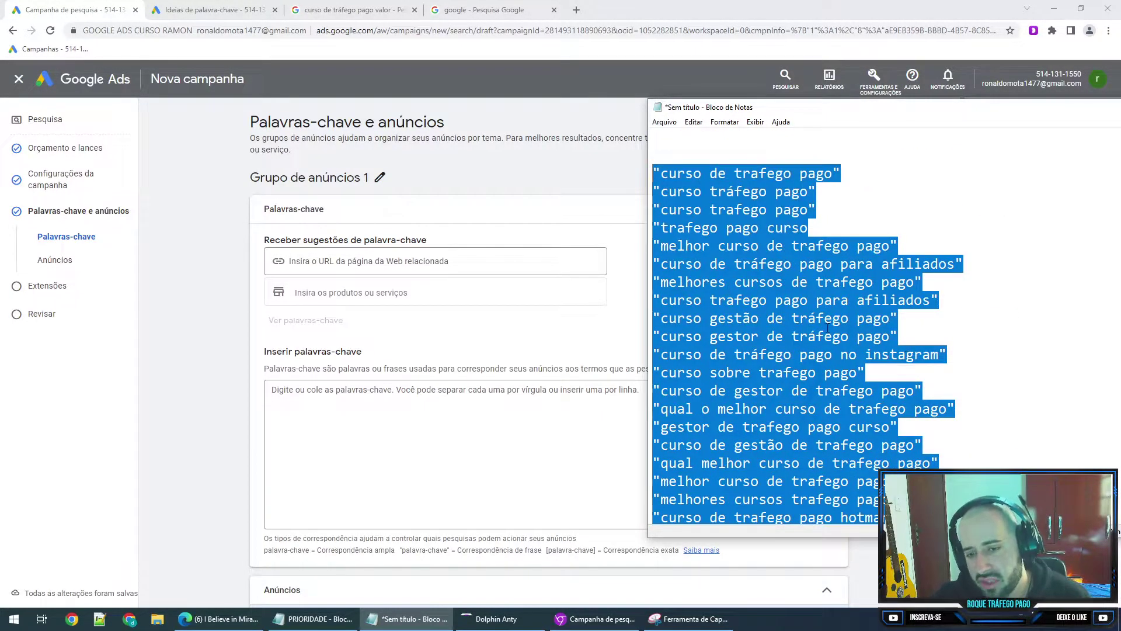
scroll(827, 327, "down", 6)
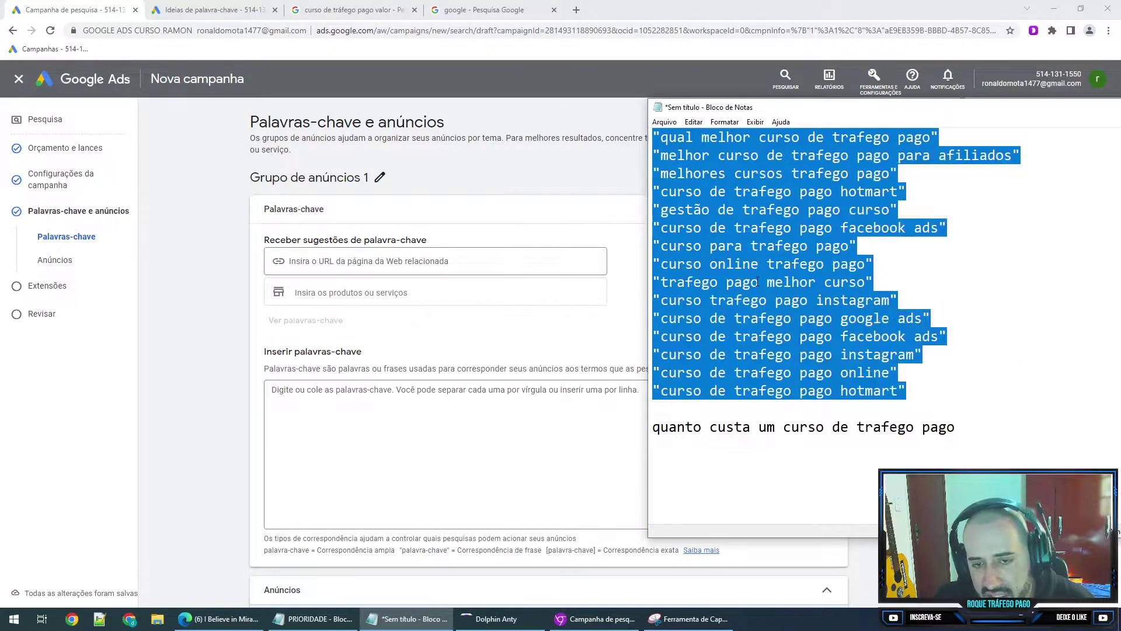
scroll(853, 272, "up", 3)
scroll(790, 273, "down", 6)
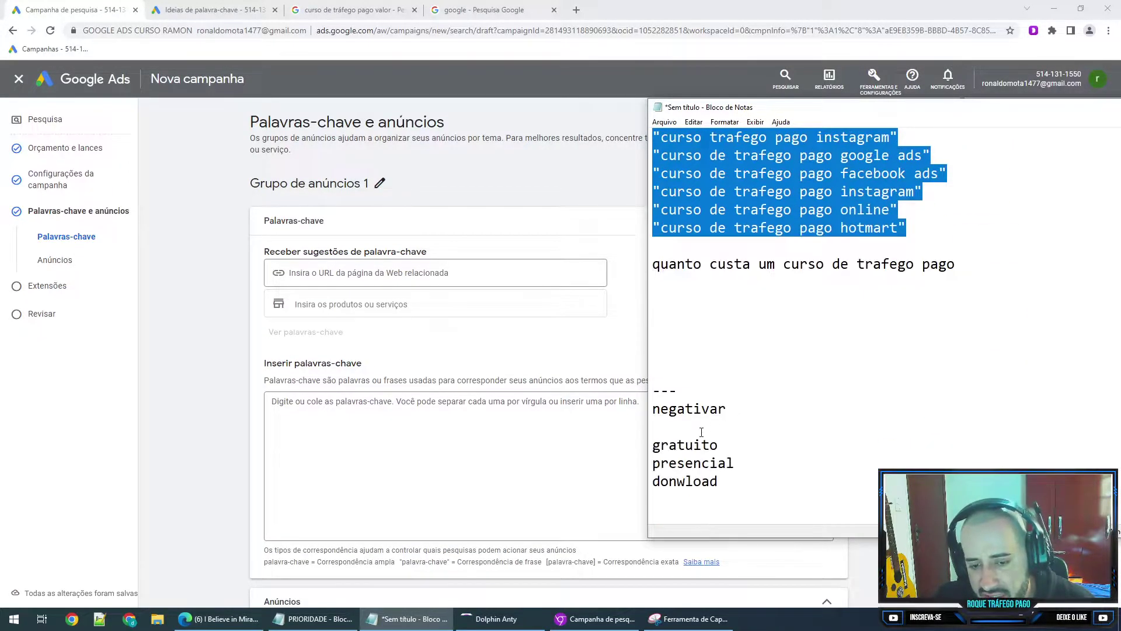
left_click_drag(661, 418, 748, 496)
left_click(775, 338)
scroll(775, 338, "up", 3)
left_click(360, 493)
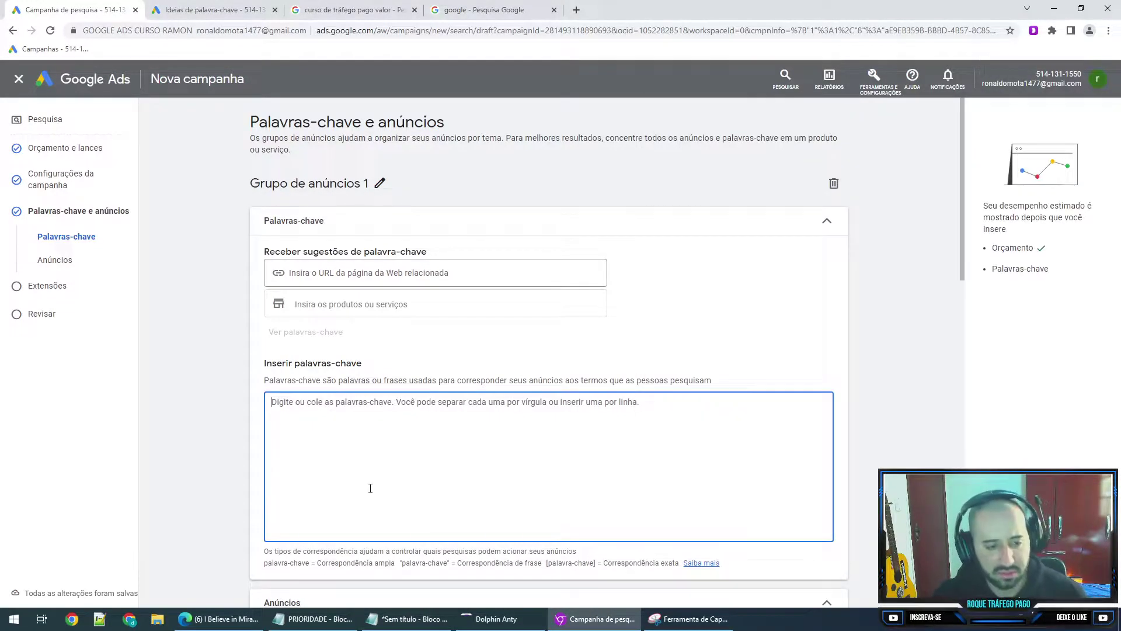
key("ctrl+v")
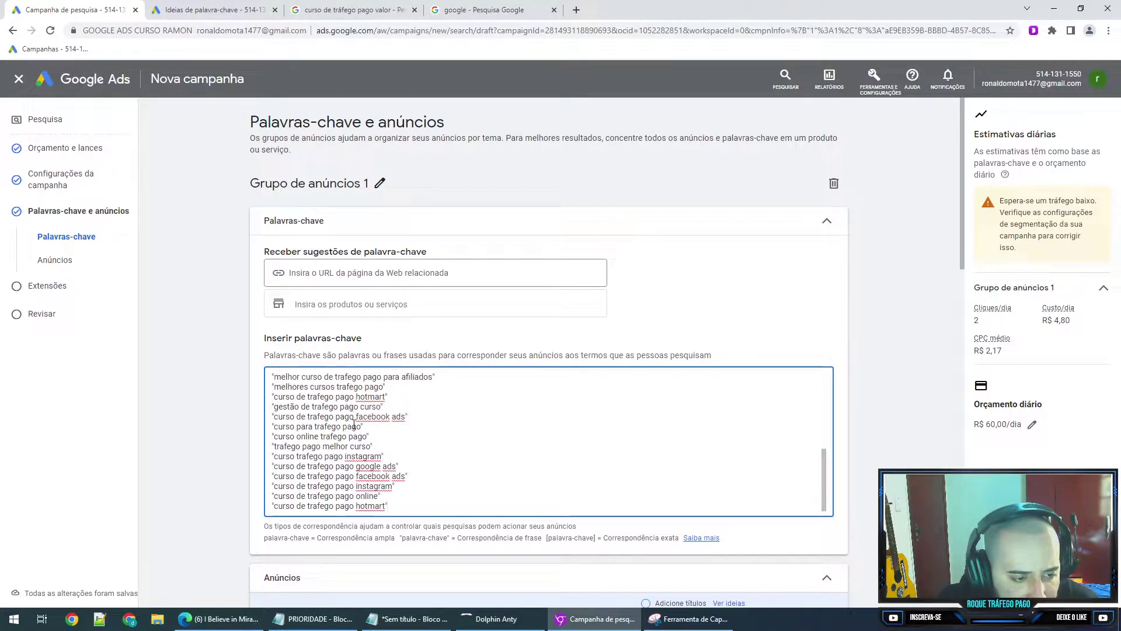
scroll(353, 422, "down", 2)
left_click(200, 393)
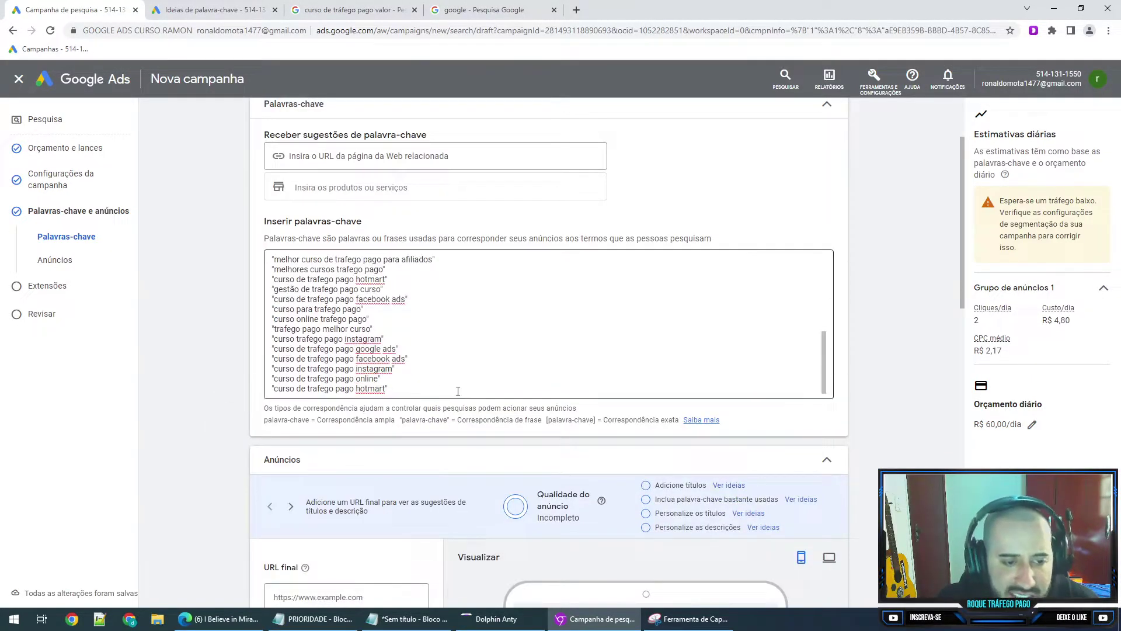
- Open the course sales page roquetrafegopago.com.br in a new browser tab to get the ad's final URL
scroll(443, 388, "down", 4)
left_click(334, 365)
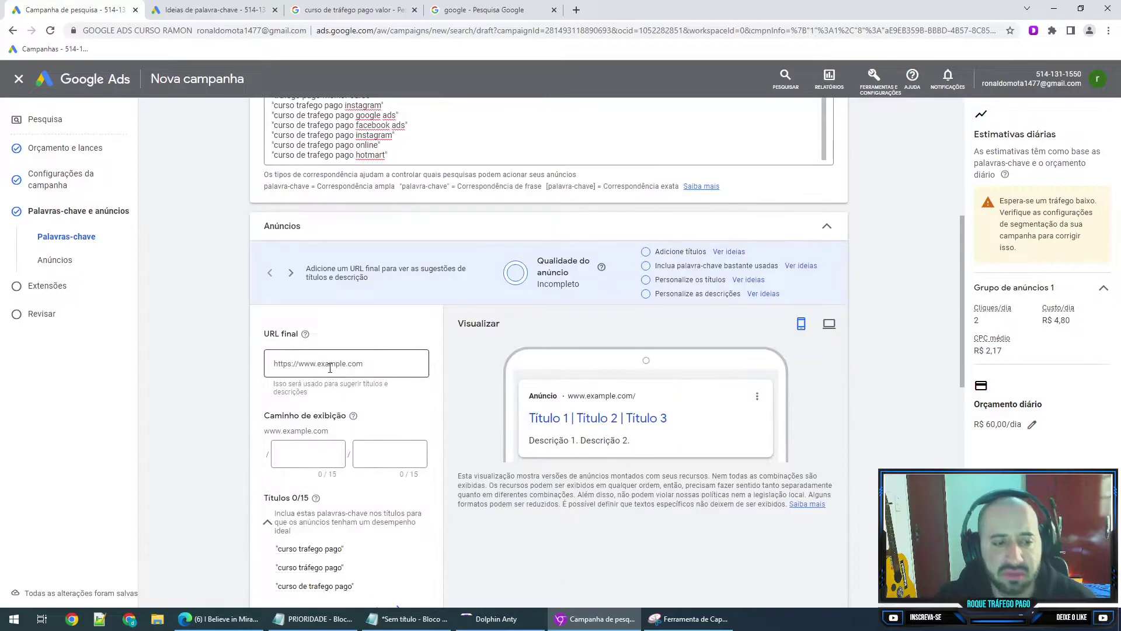
left_click(577, 10)
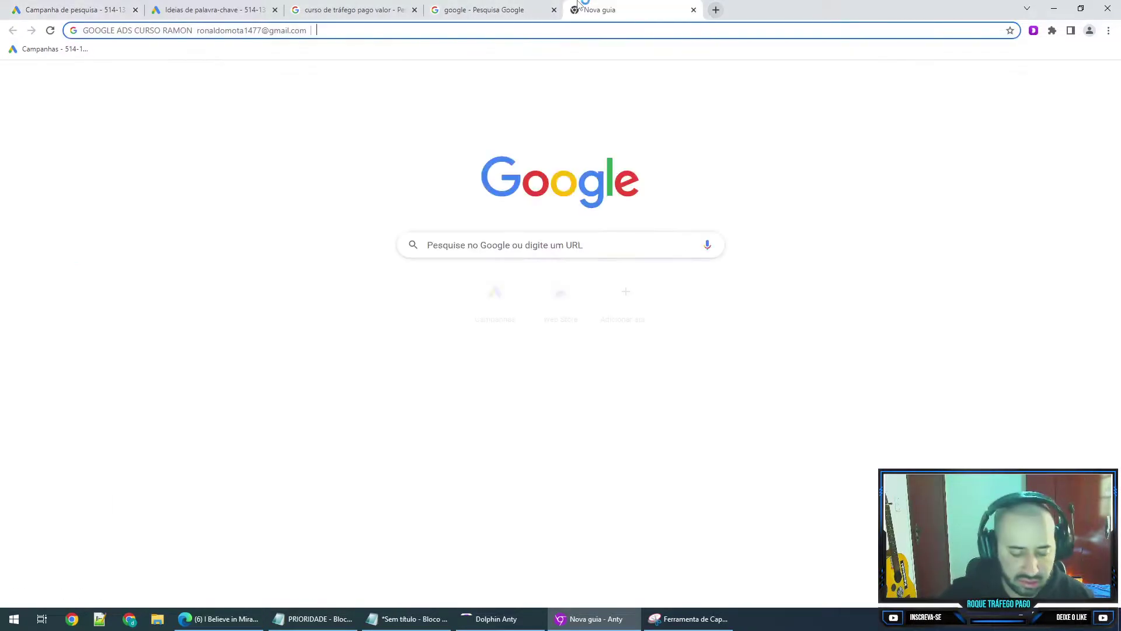
type("roque imoveis")
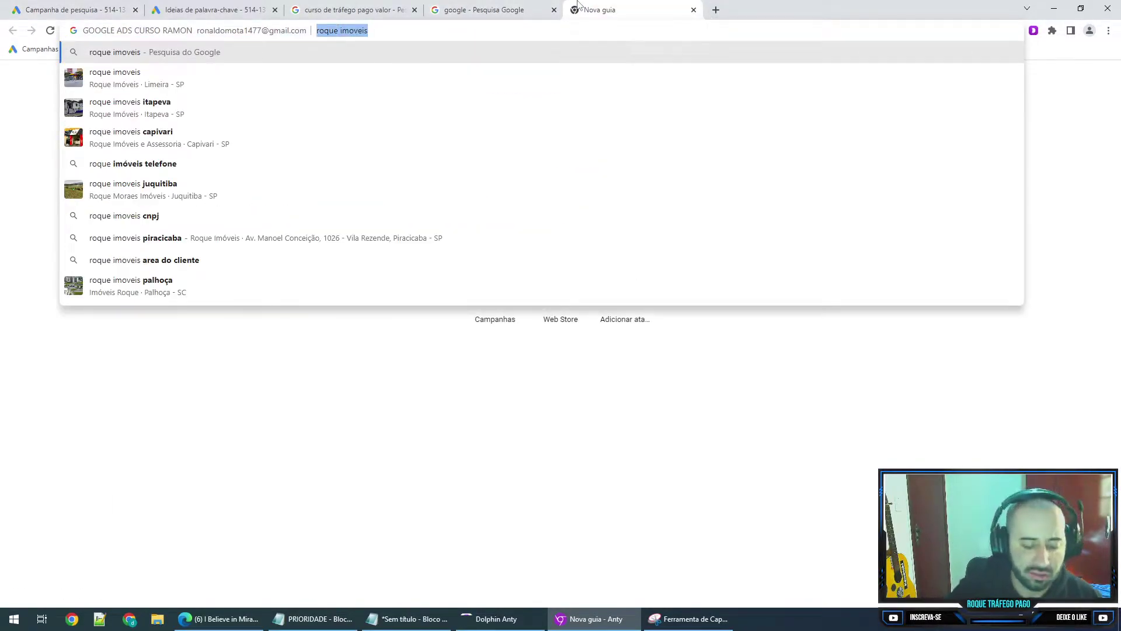
type("roquetrafego")
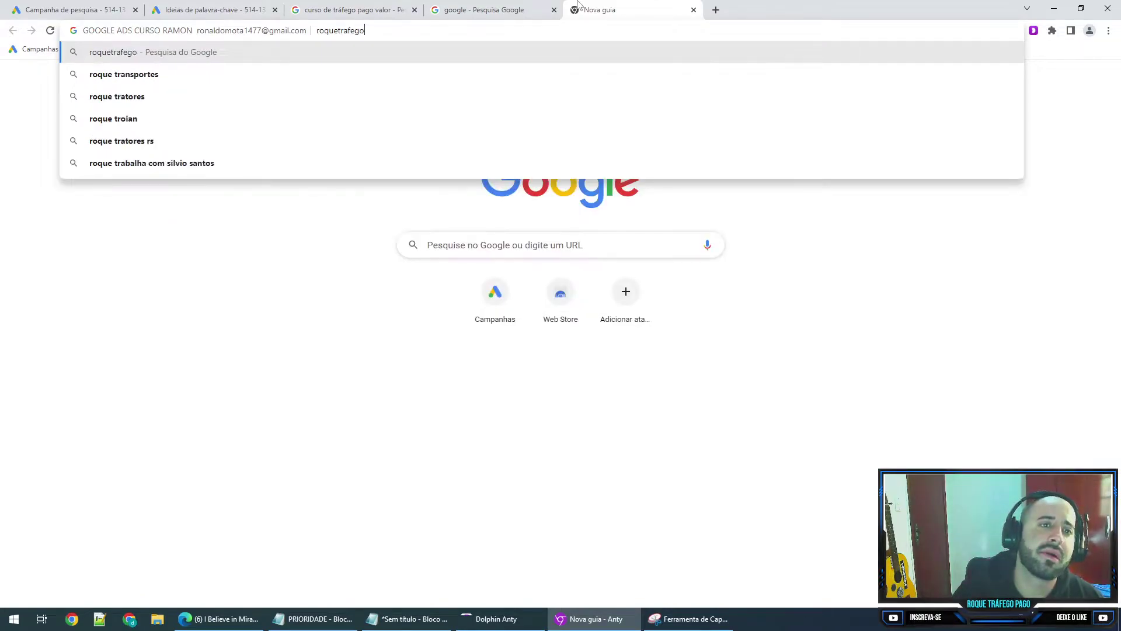
type("pago.c")
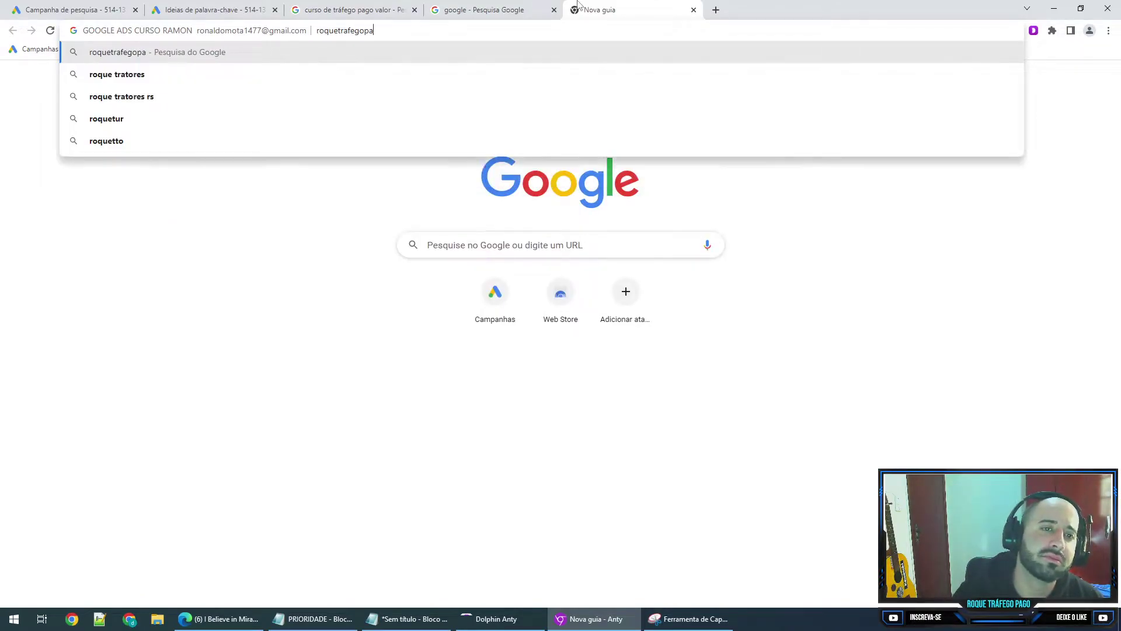
type("om.br")
key("Return")
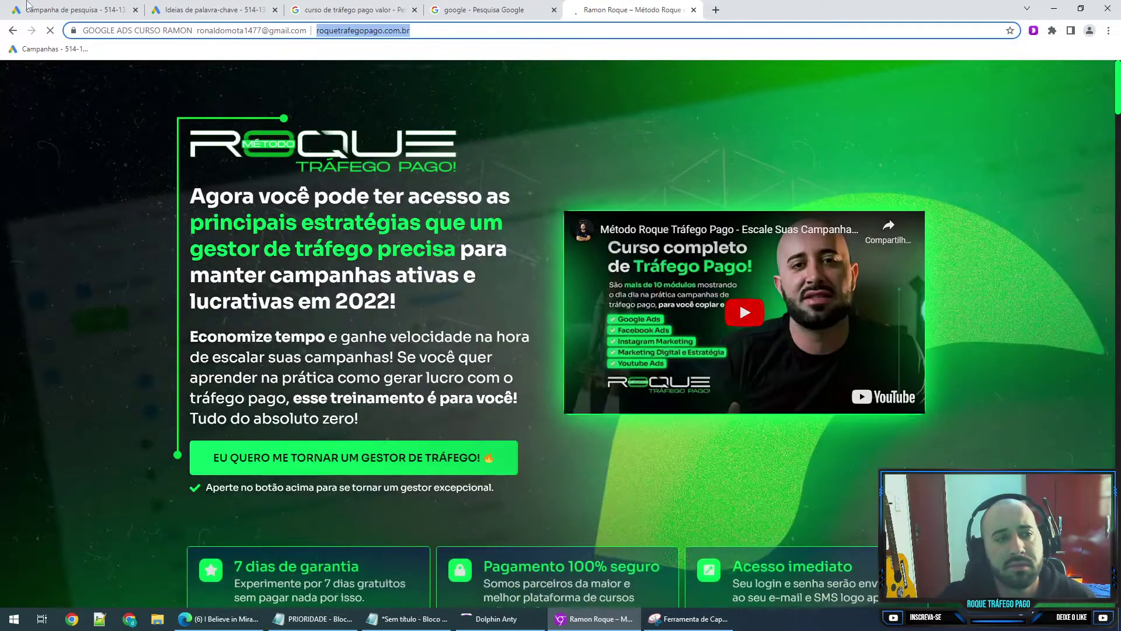
key("ctrl+c")
left_click(26, 5)
key("ctrl+v")
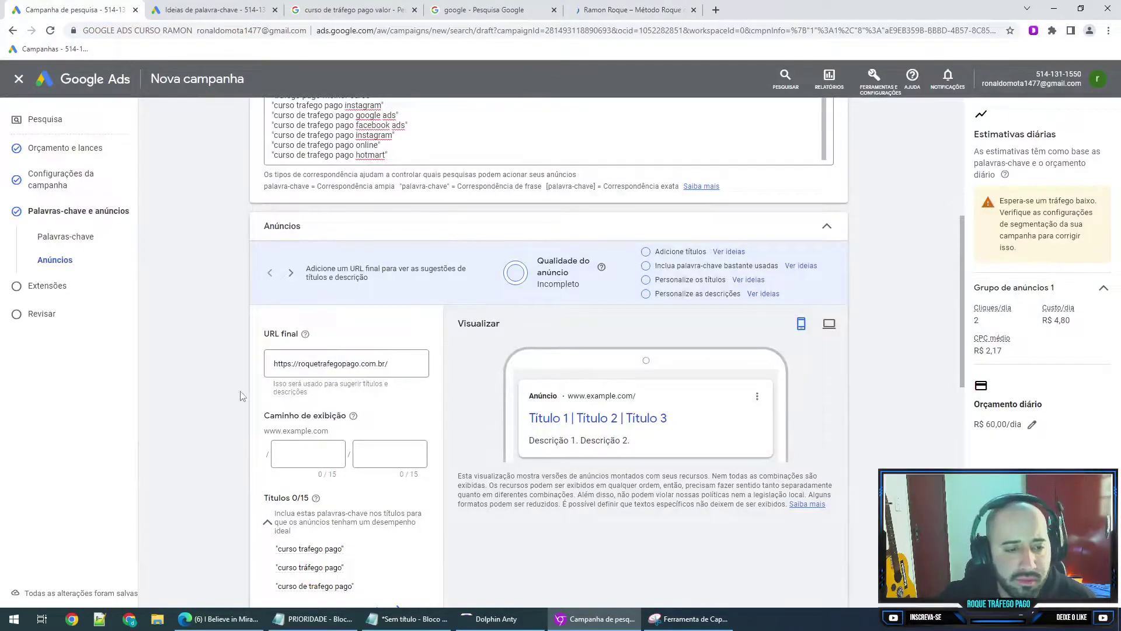
left_click(308, 337)
scroll(318, 327, "down", 3)
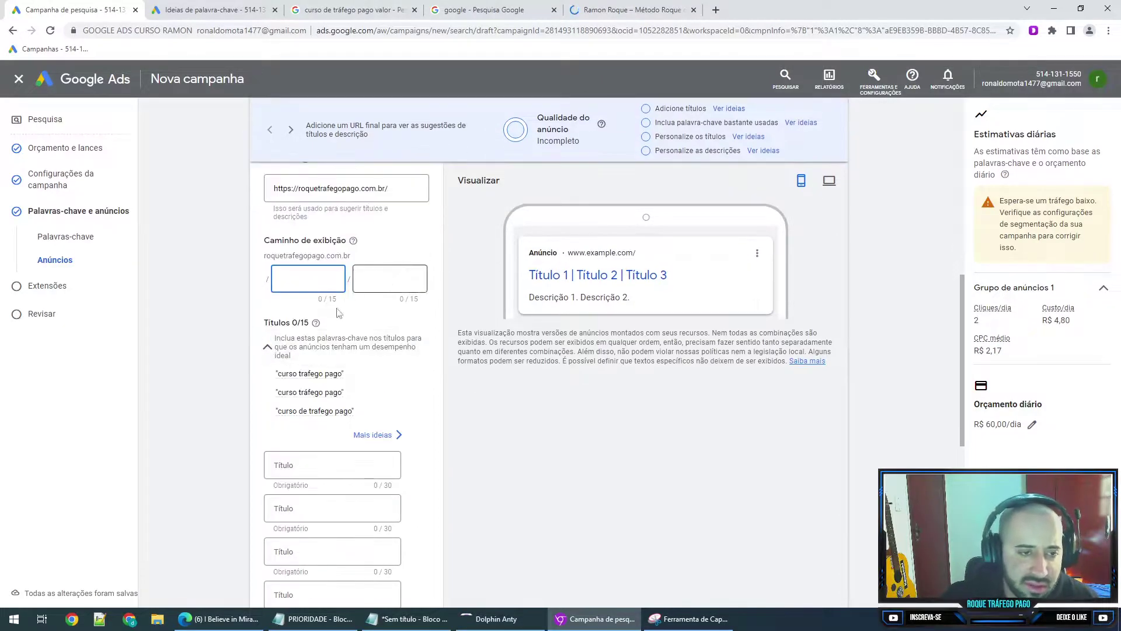
left_click(308, 348)
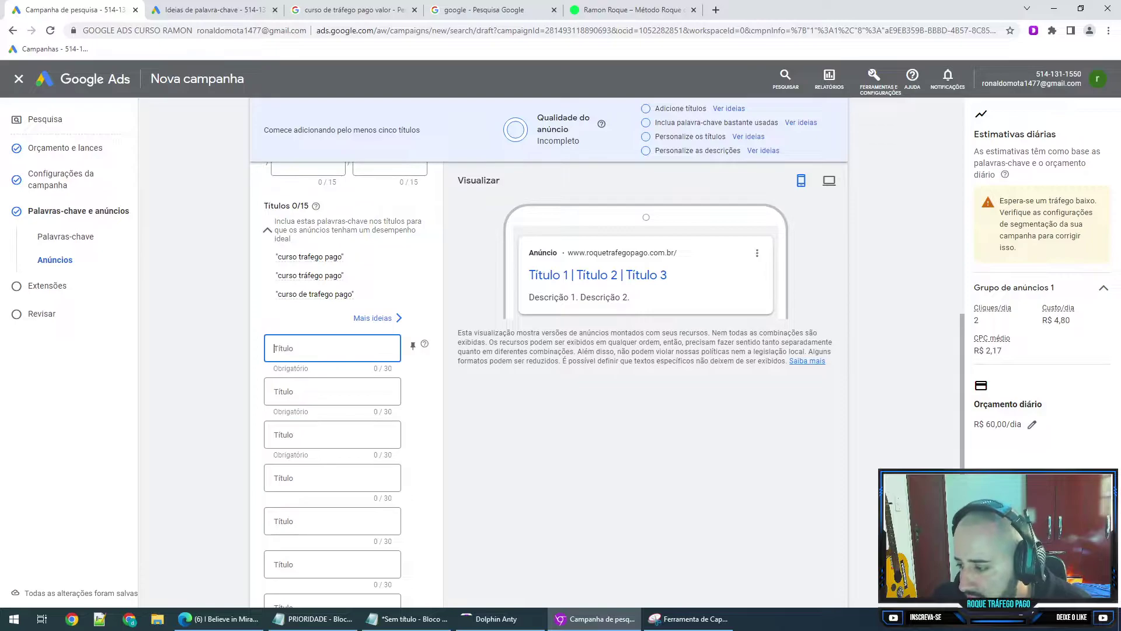
- Switch to the copywriting tools PDF, look through its scarcity, exclusivity, low-risk and security phrases, and move it into its own window
key("alt+Tab")
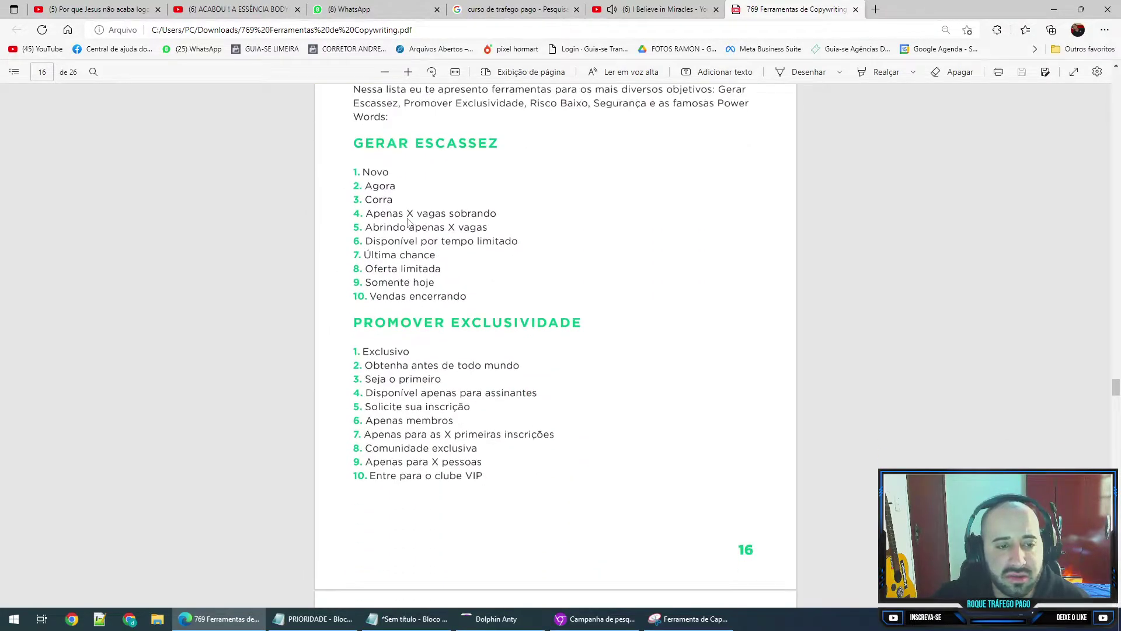
right_click(520, 281)
left_click(415, 366)
scroll(412, 371, "down", 4)
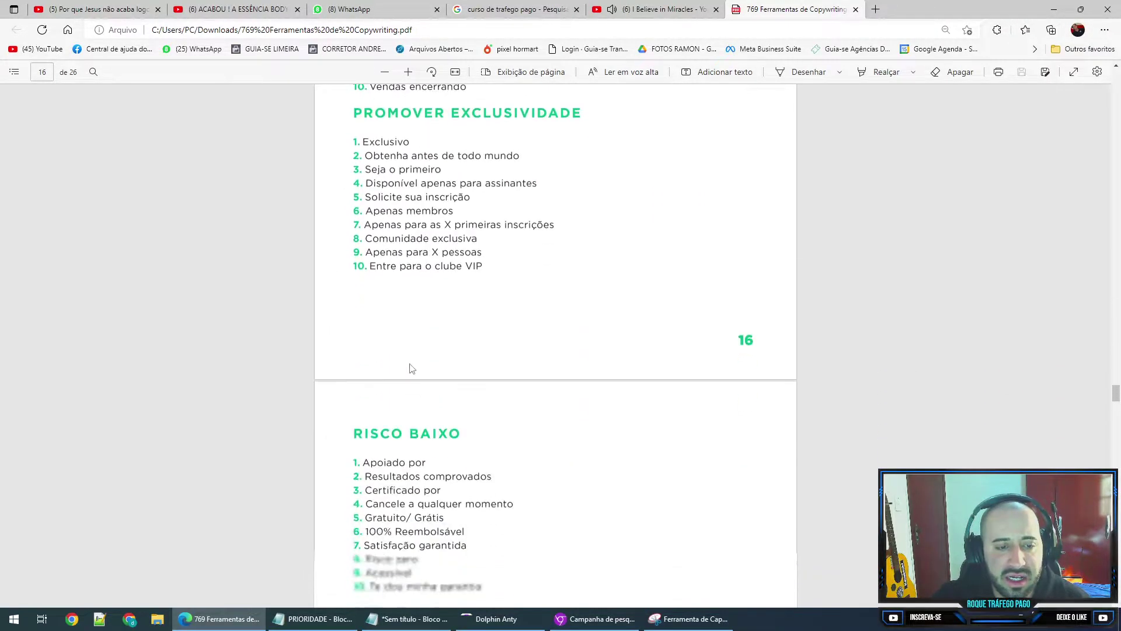
scroll(416, 367, "down", 2)
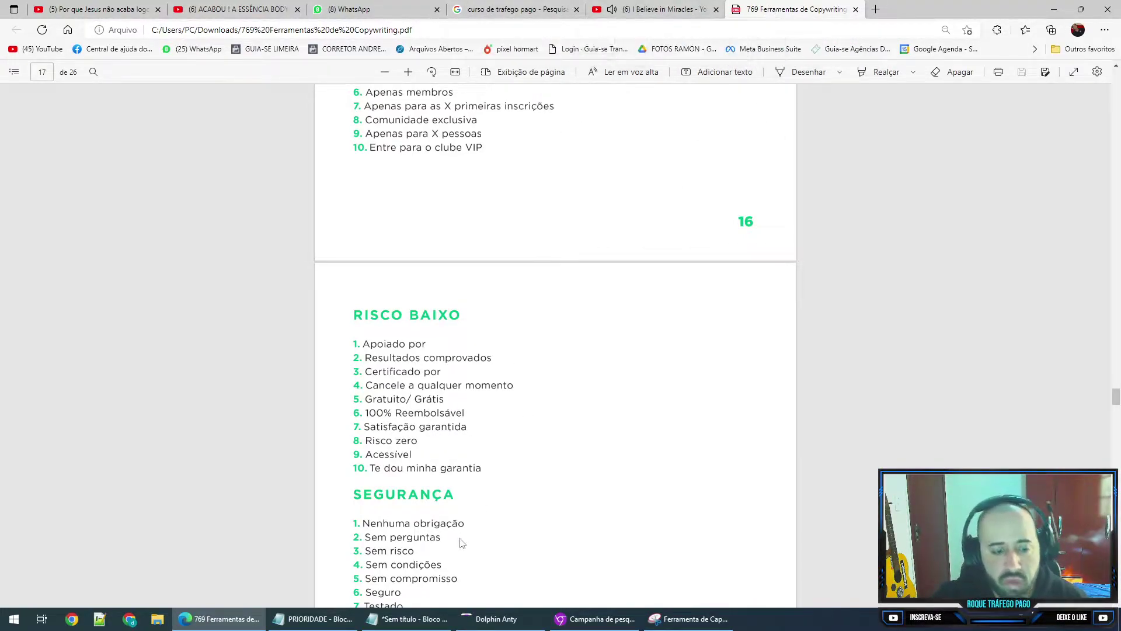
left_click_drag(793, 4, 261, 607)
- Return to the campaign, place the sales page tab beside it, and set the first headline to the suggested "Método Roque de Tráfego"
left_click(688, 618)
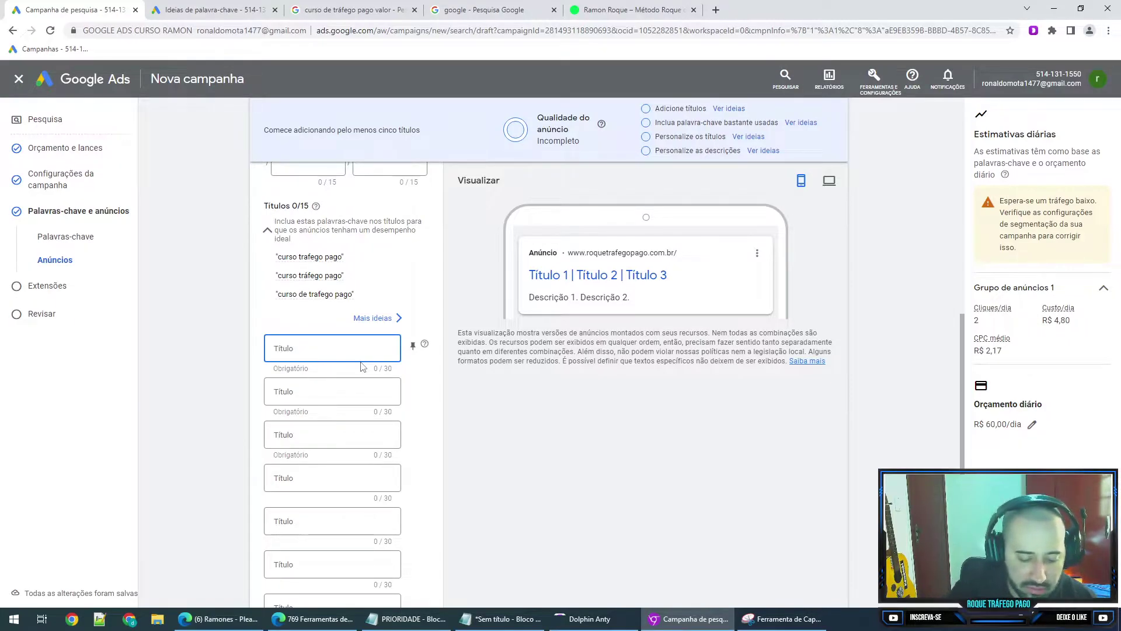
type("Método")
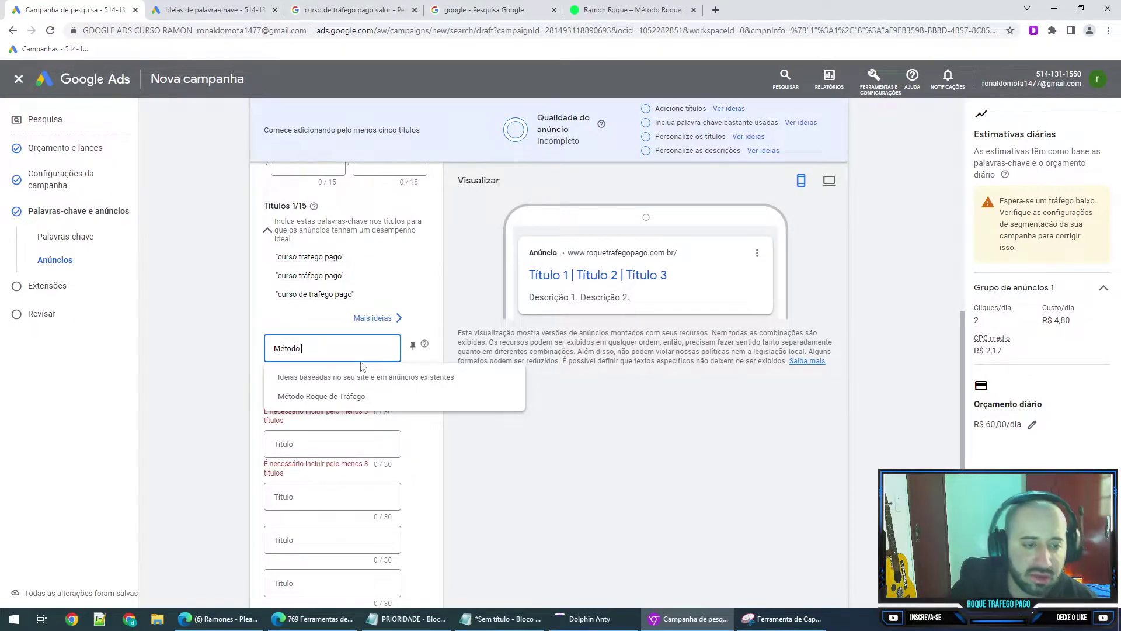
left_click_drag(631, 9, 216, 10)
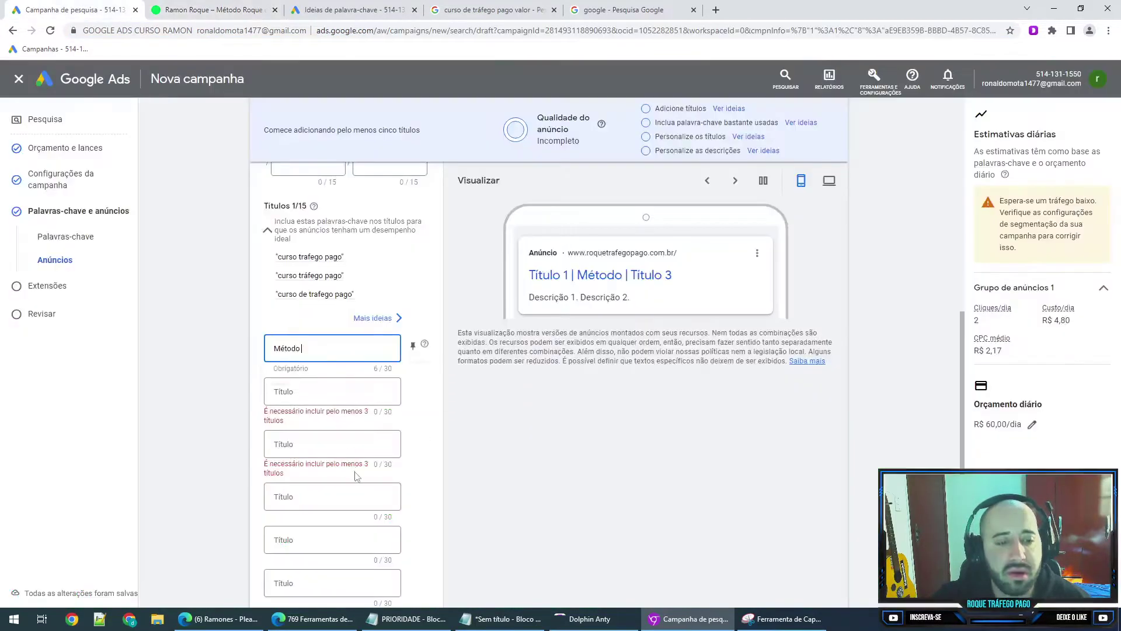
left_click(70, 9)
type("odo")
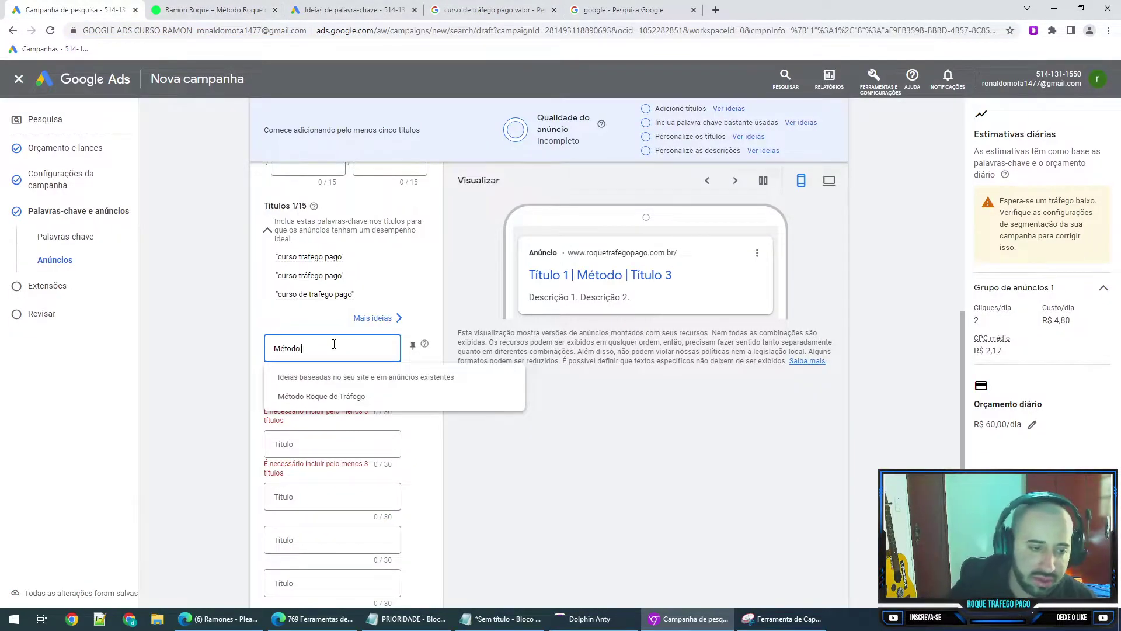
left_click(357, 396)
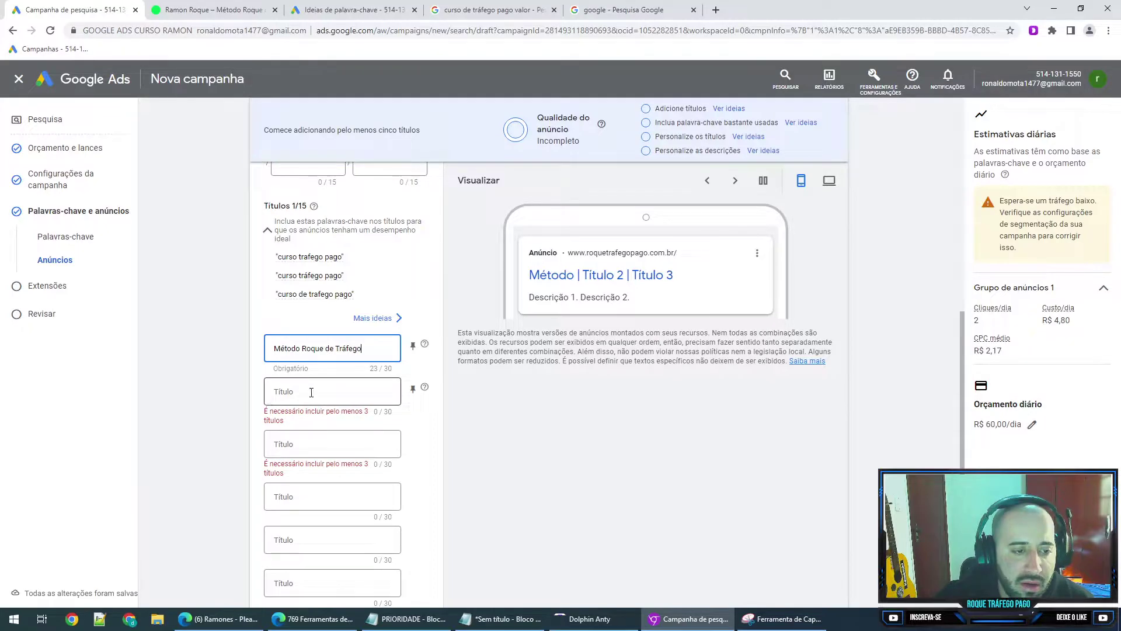
- Pin the first headline to position 1 and set the second headline to "Curso Online de Tráfego Pago"
left_click(413, 345)
left_click(500, 198)
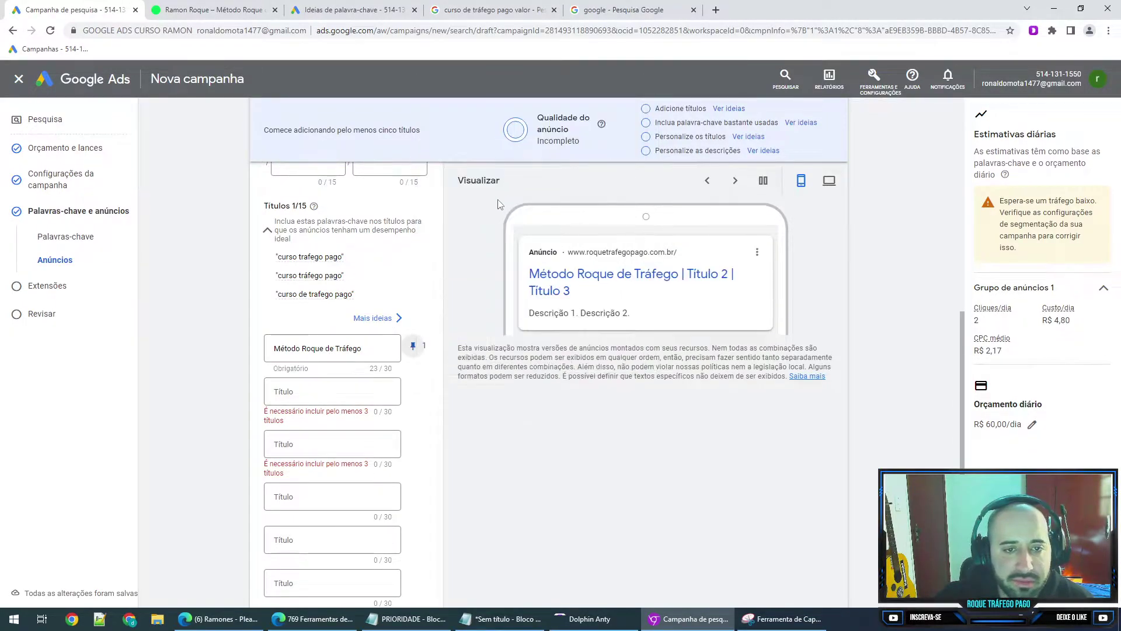
left_click(317, 389)
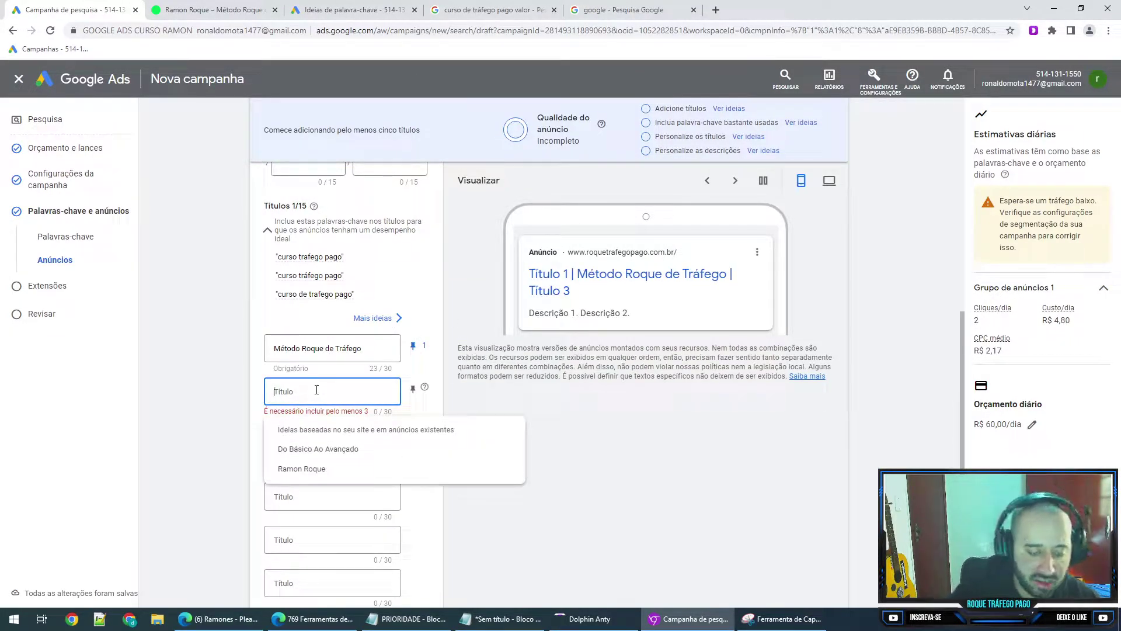
type("Curso")
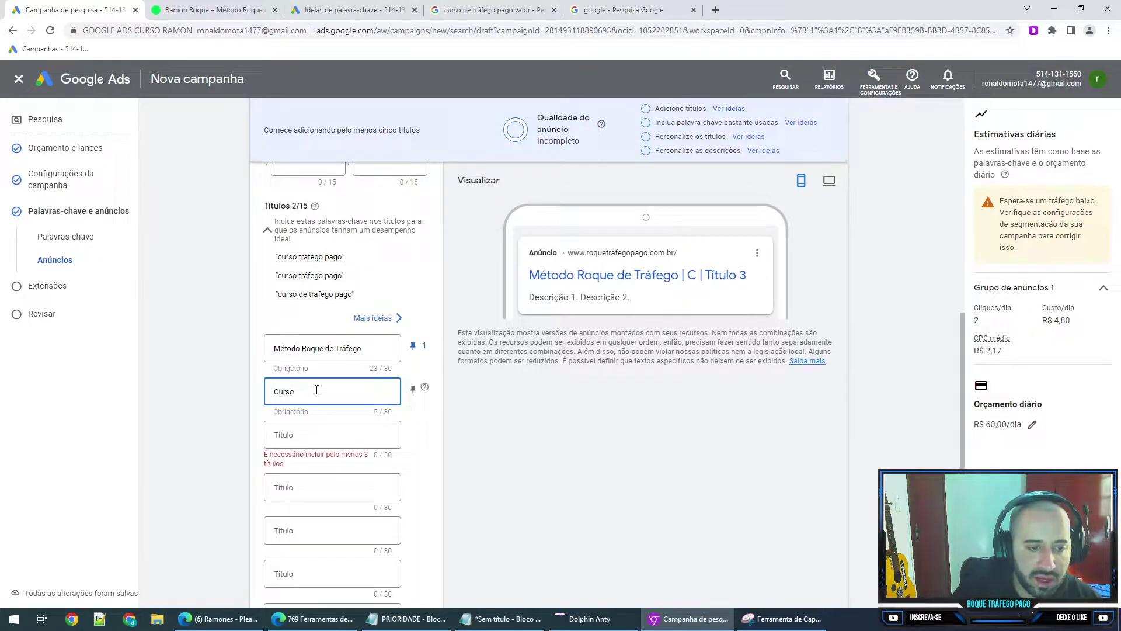
type(" ComO")
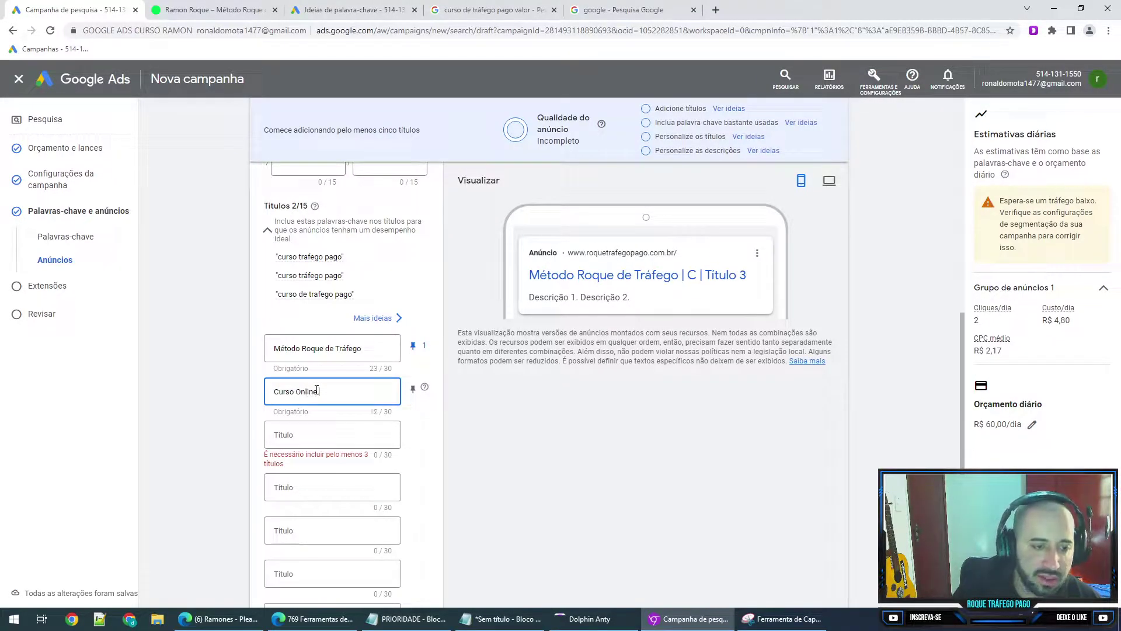
type("o PAgo")
left_click(338, 392)
key("BackSpace")
type("ráfego PAgo")
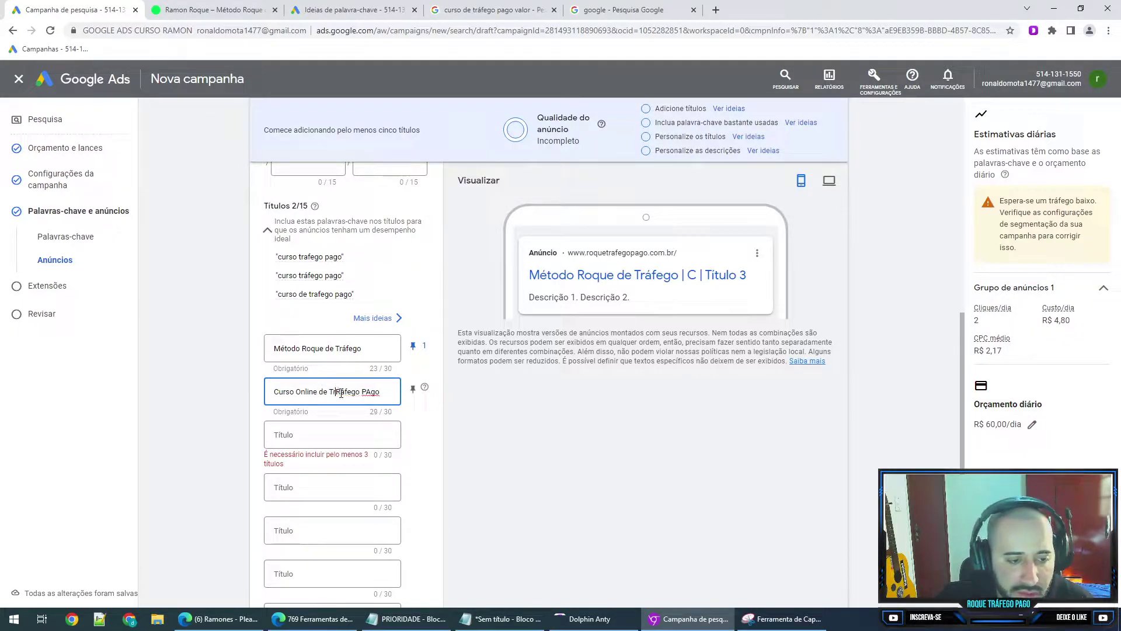
key("BackSpace")
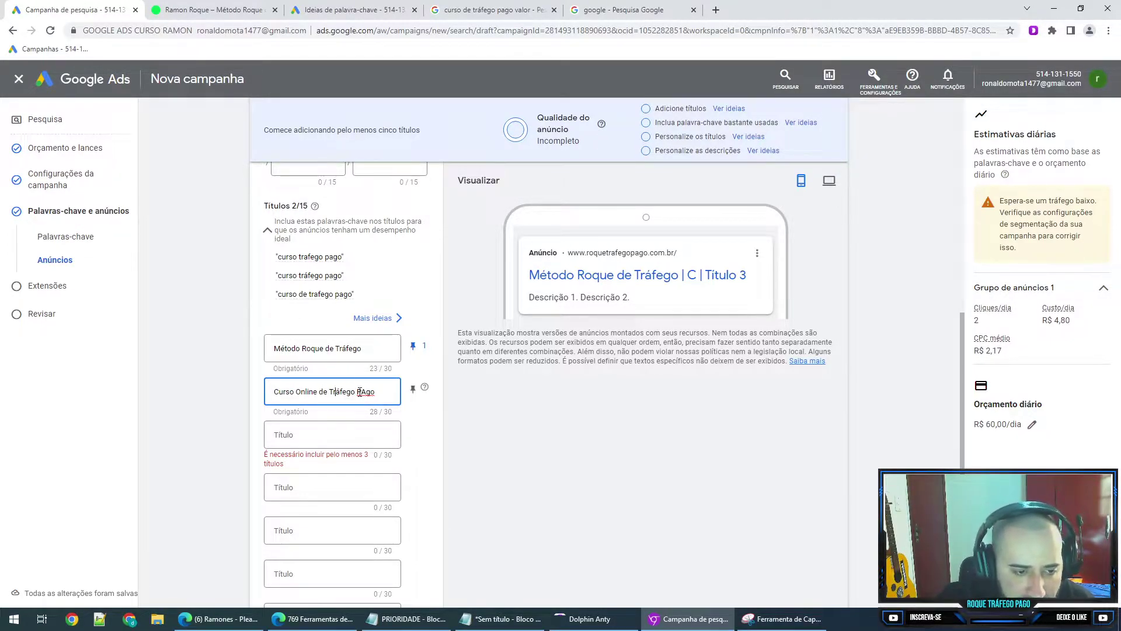
left_click_drag(362, 392, 366, 392)
type("a")
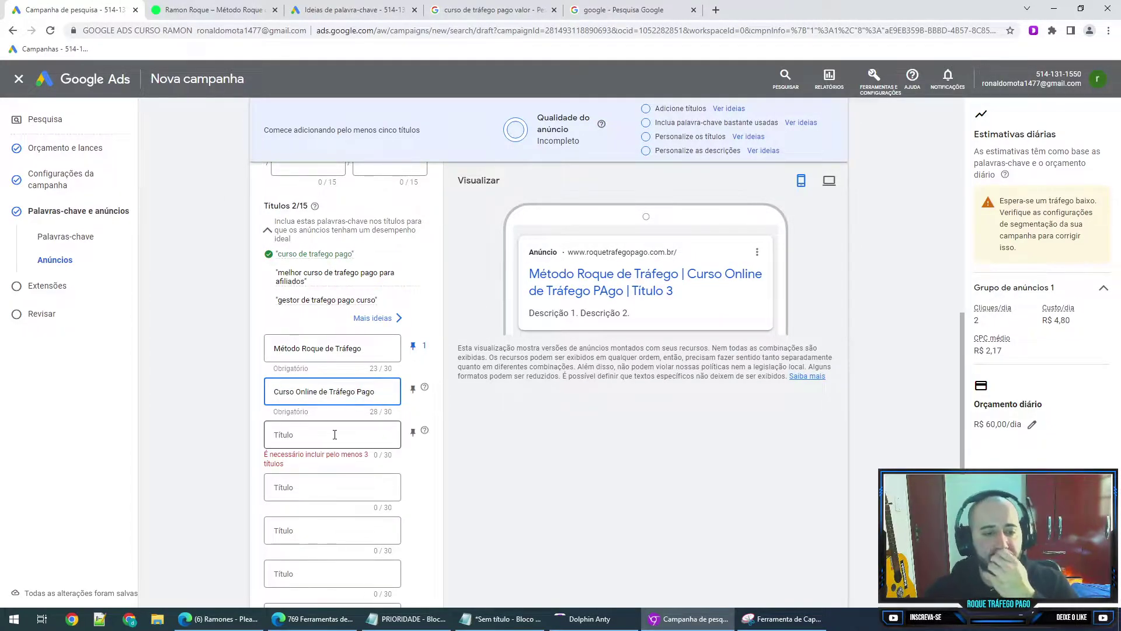
- Pin the second headline to position 2 and enter "Acesse hoje de R$397 por R$97" as the third headline
left_click(413, 389)
left_click(461, 303)
left_click(292, 442)
type("Acesse hoje de R$397 por R$97")
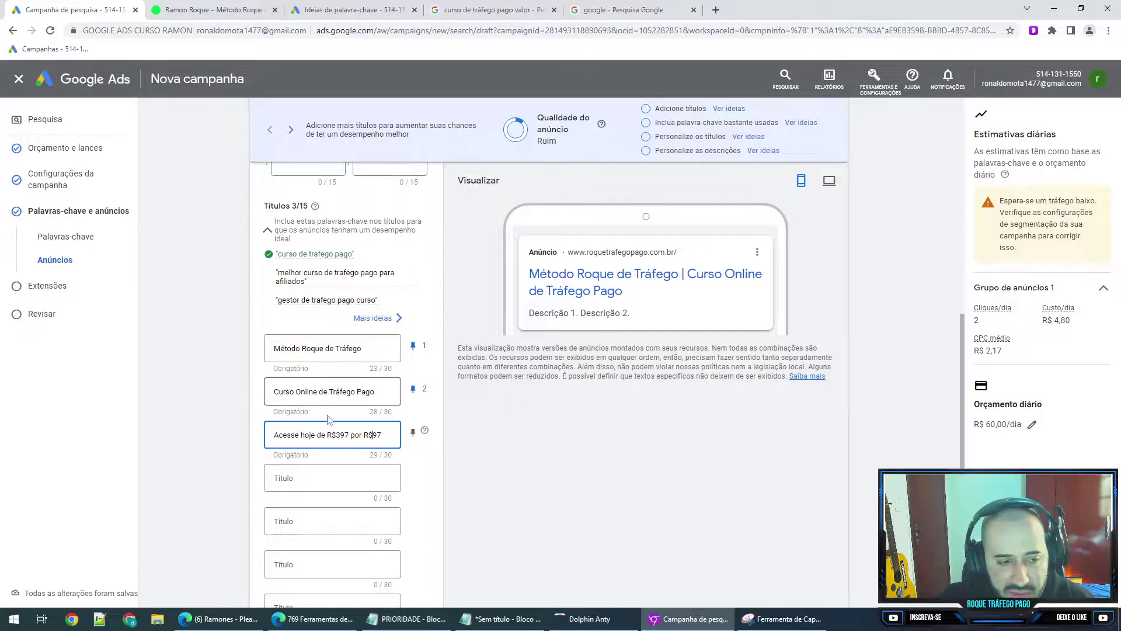
left_click(371, 394)
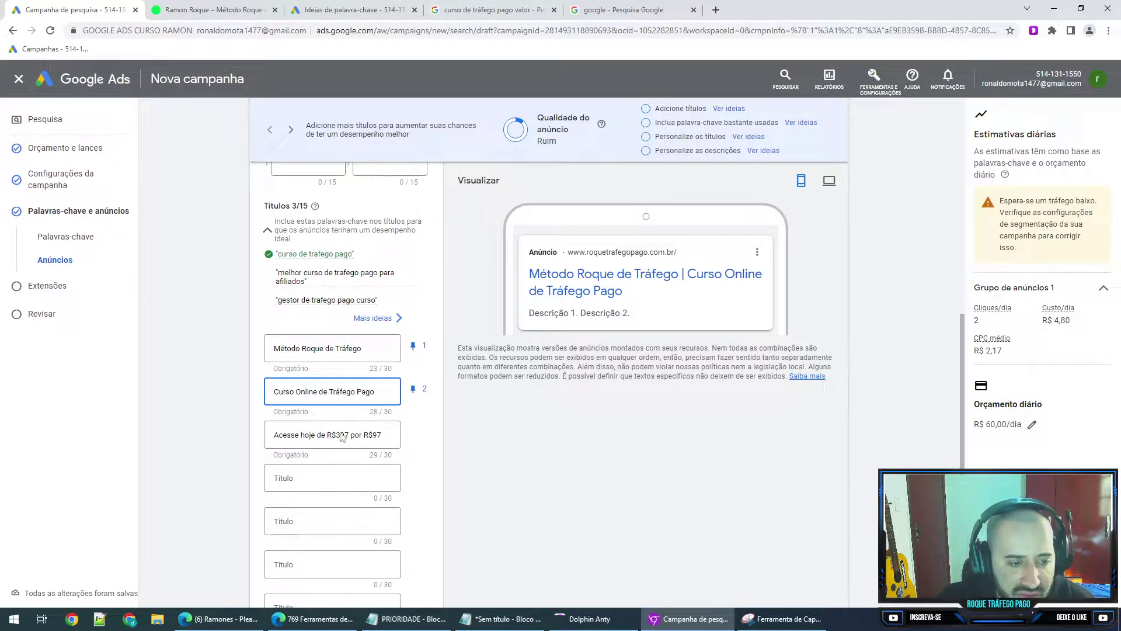
scroll(340, 432, "down", 1)
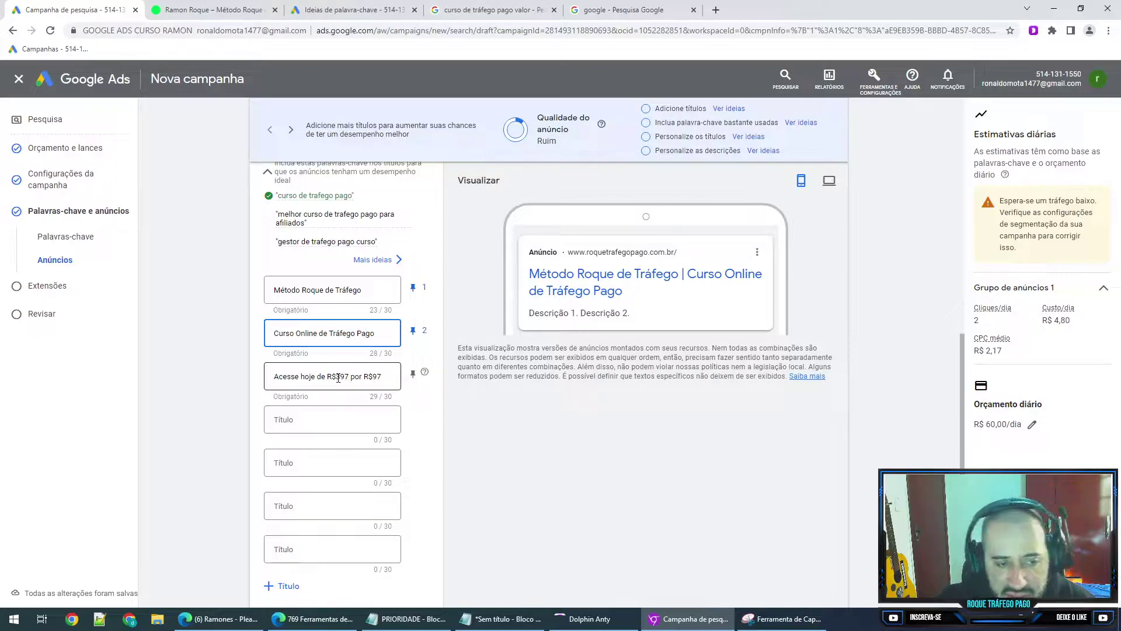
left_click_drag(364, 378, 377, 378)
left_click(467, 402)
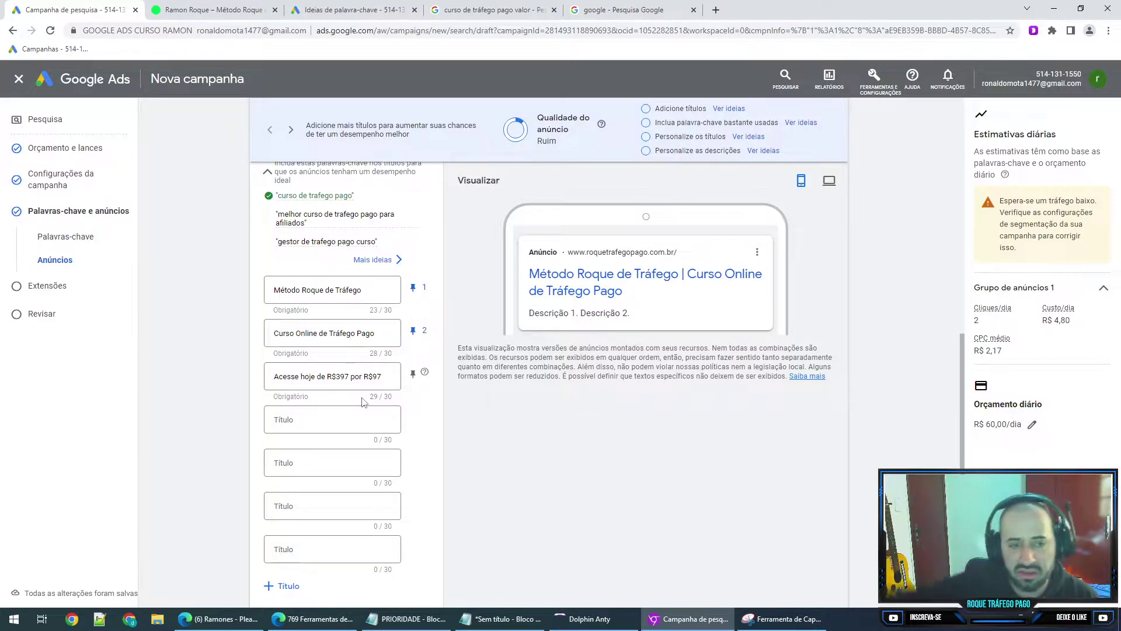
right_click(272, 290)
key("Escape")
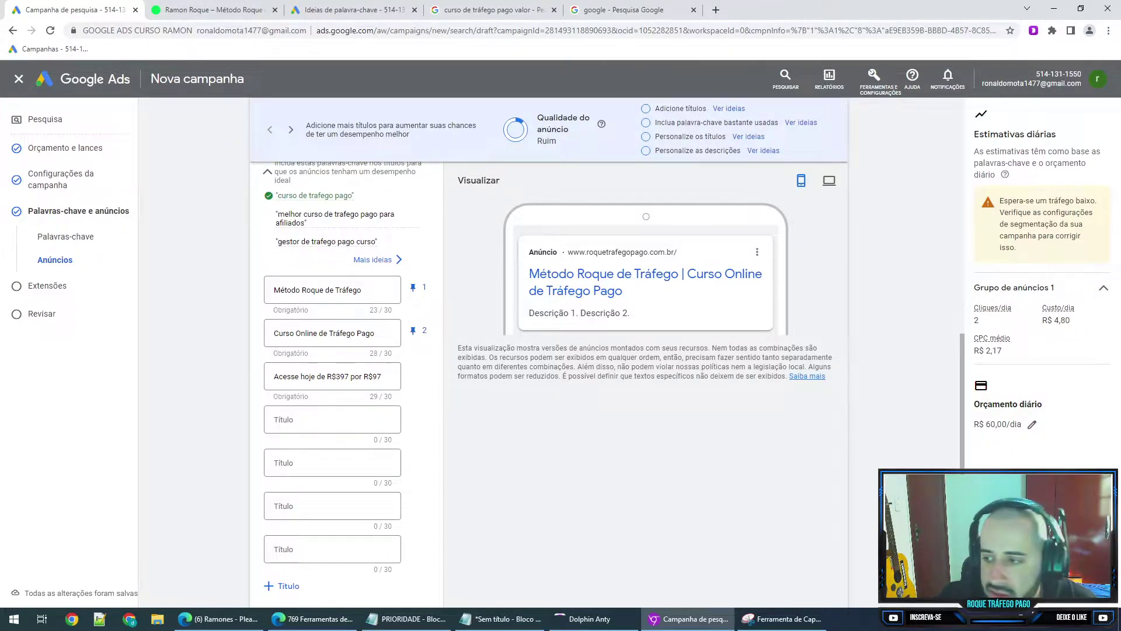
- Switch to the copywriting tools PDF and review its scarcity and exclusivity phrases for a stronger headline opening
left_click(312, 619)
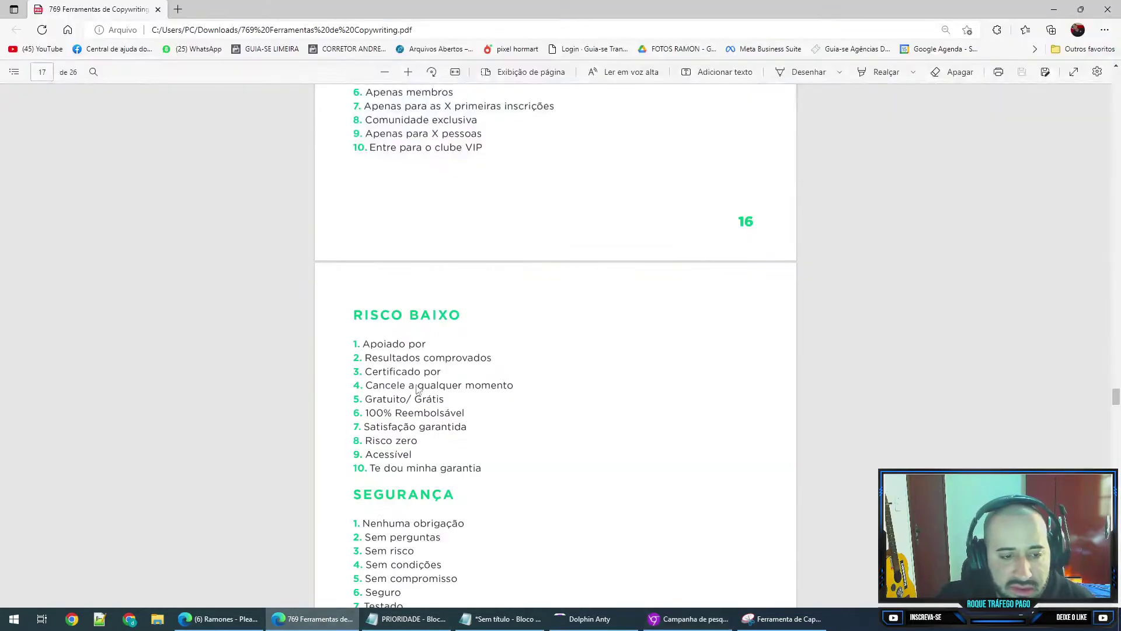
scroll(430, 383, "up", 3)
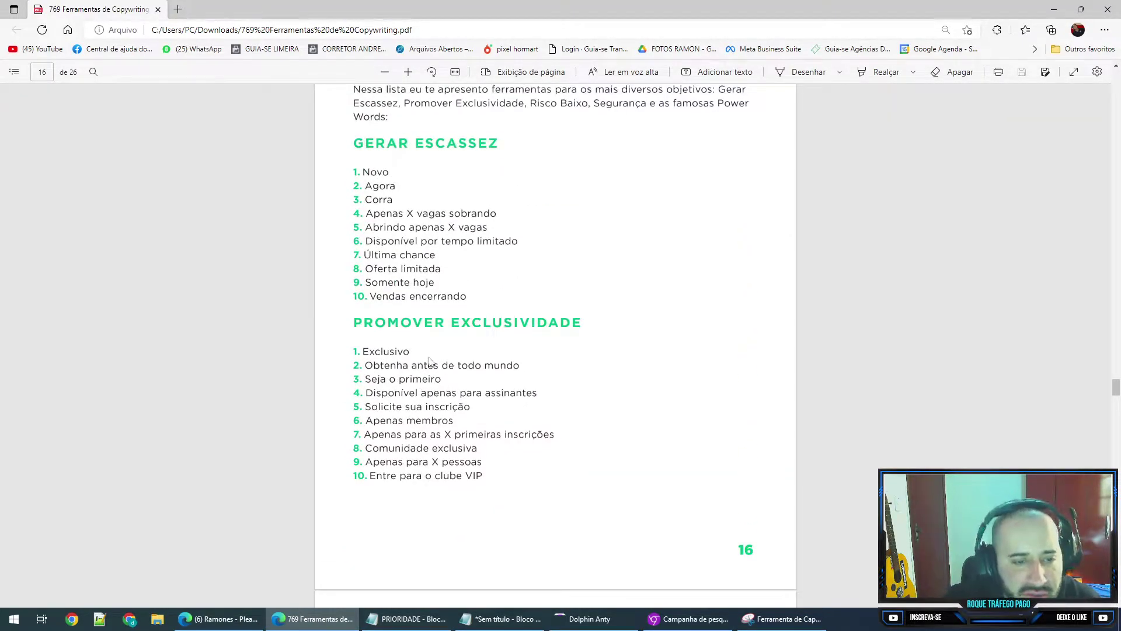
scroll(430, 362, "up", 5)
scroll(419, 301, "down", 5)
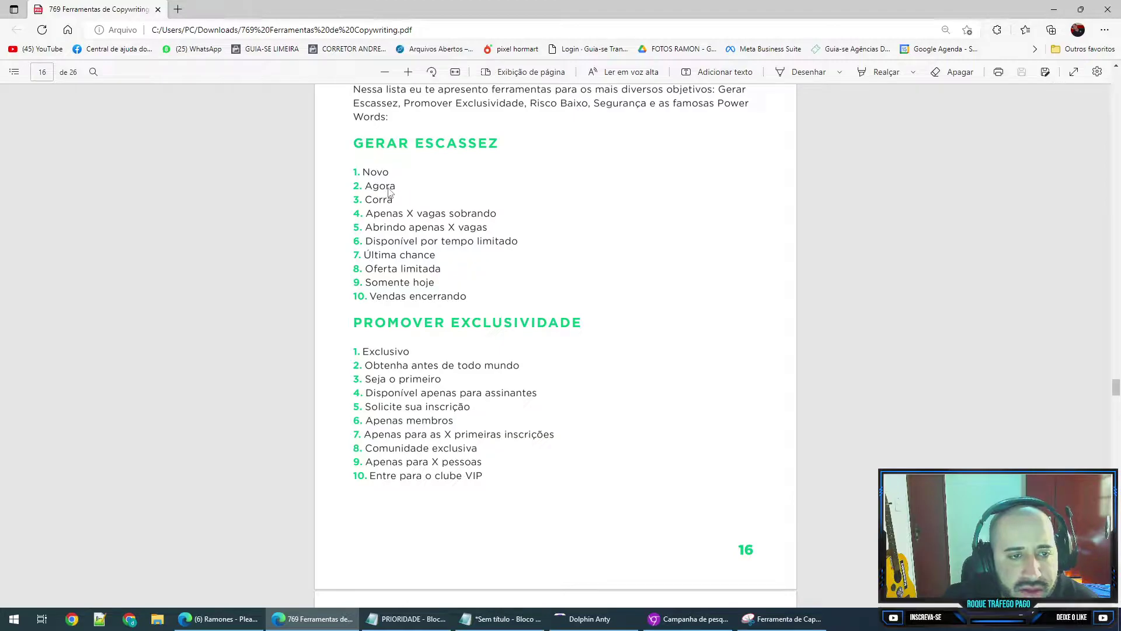
- Return to the campaign and try "Hoje por" as the opening of the third headline before "de R$397 por R$97", clearing it again
left_click(688, 618)
left_click(317, 376)
left_click_drag(317, 376, 248, 379)
type("Hoje por  de R$397 por R$97")
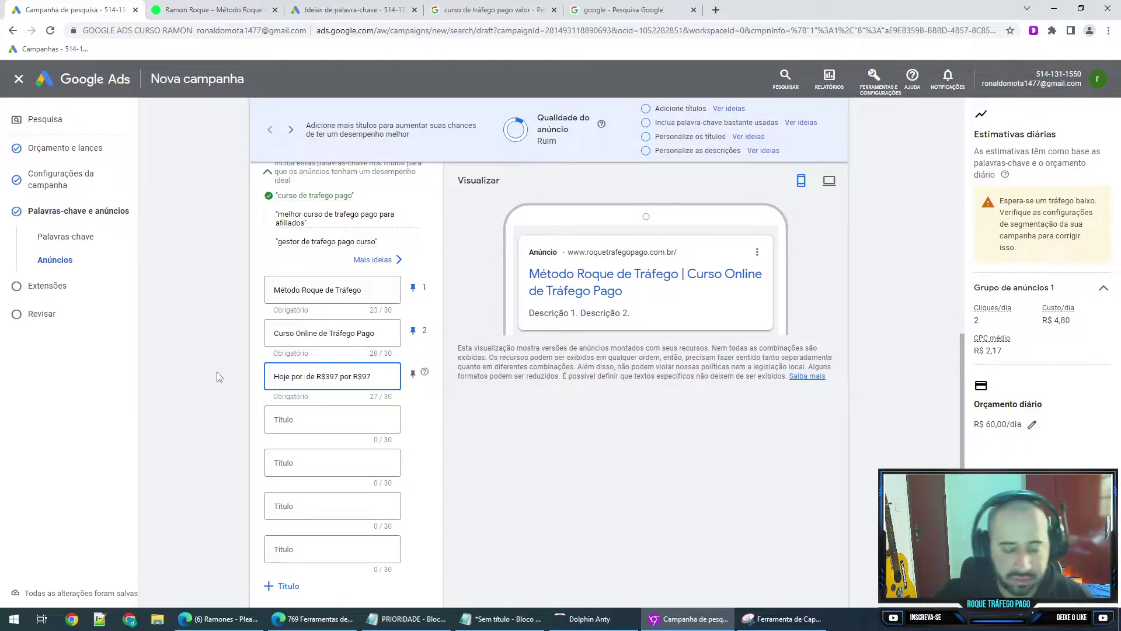
key("BackSpace")
key("BackSpace")
key("BackSpace")
key("BackSpace")
key("BackSpace")
key("BackSpace")
key("BackSpace")
key("BackSpace")
key("BackSpace")
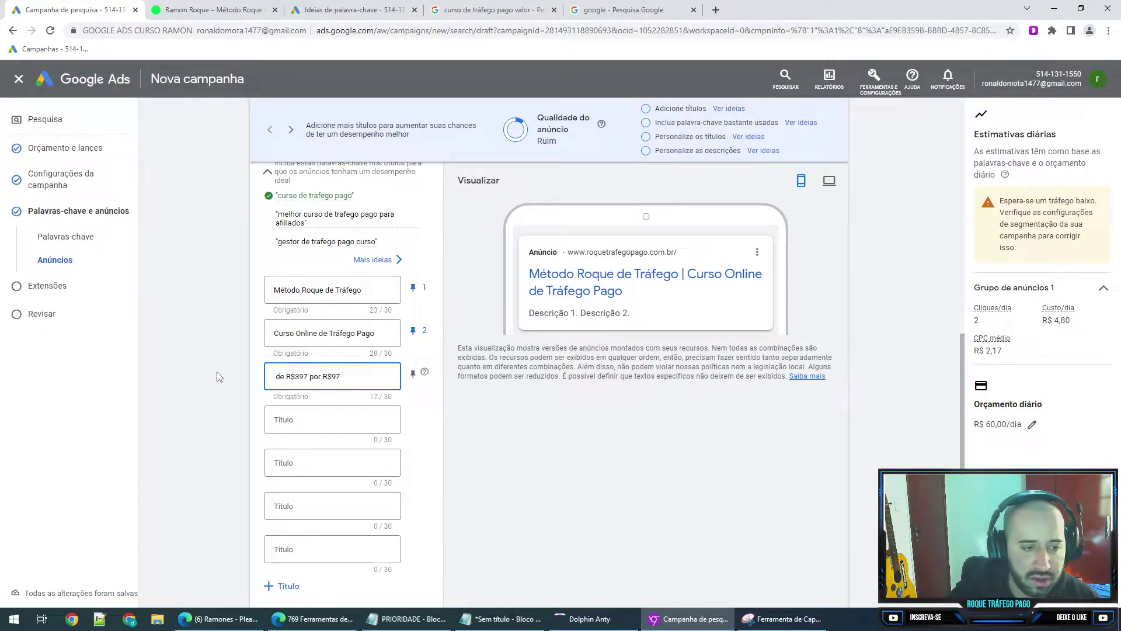
- Try other openings for the third headline, first "Acesse agora" and finally the wording "Acesse por R$397 por R$97"
type("Acesse agora")
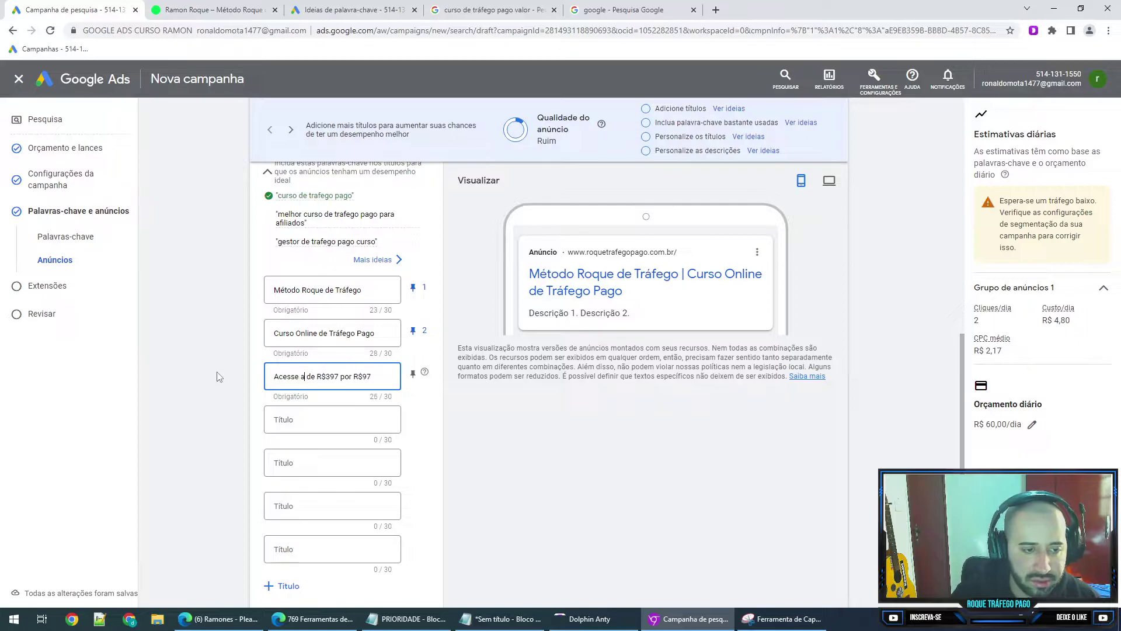
key("BackSpace")
key("BackSpace")
key("BackSpace")
key("BackSpace")
key("BackSpace")
type("por")
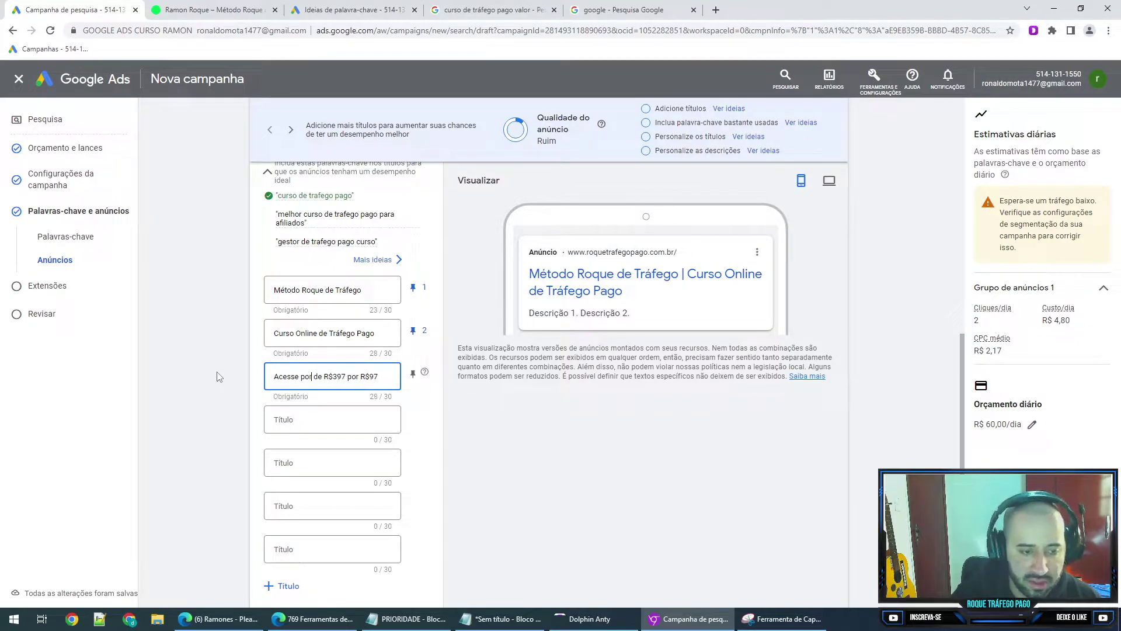
key("Delete")
key("Delete")
key("Delete")
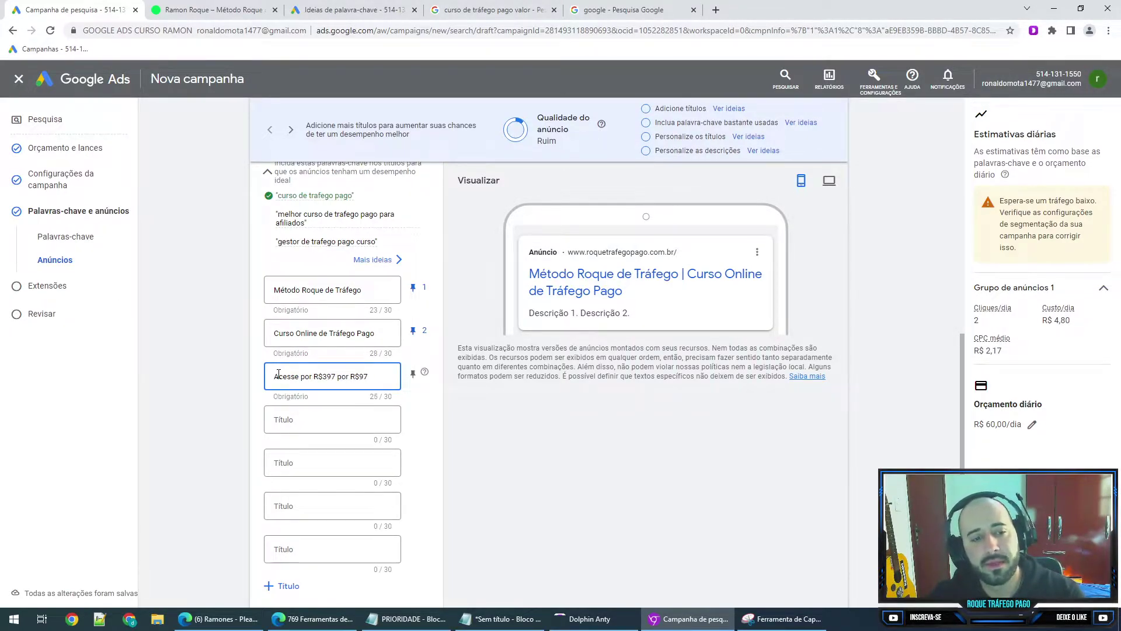
left_click(243, 376)
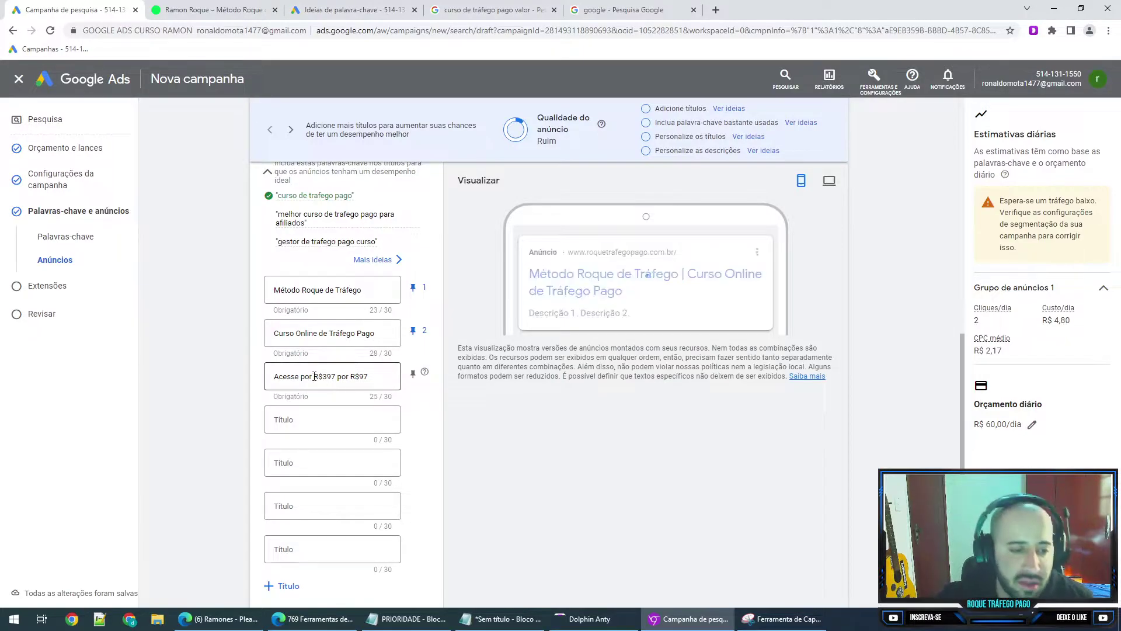
left_click_drag(314, 377, 305, 376)
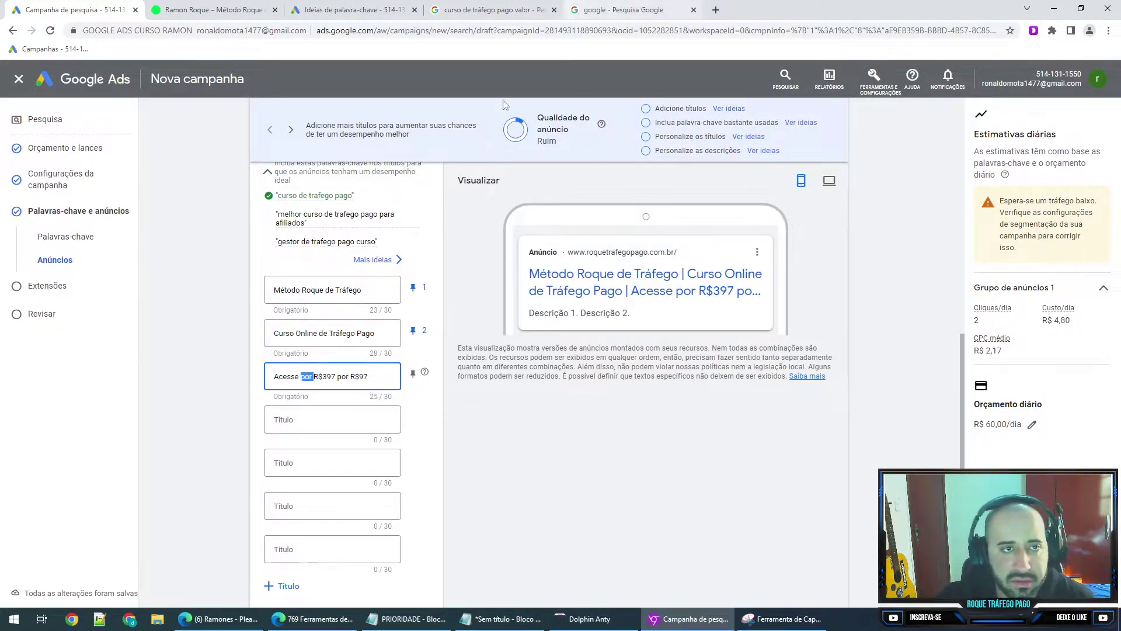
- Switch to the copywriting tools PDF and look through the low-risk, security, power-word and scarcity phrases for a headline opening
left_click(300, 621)
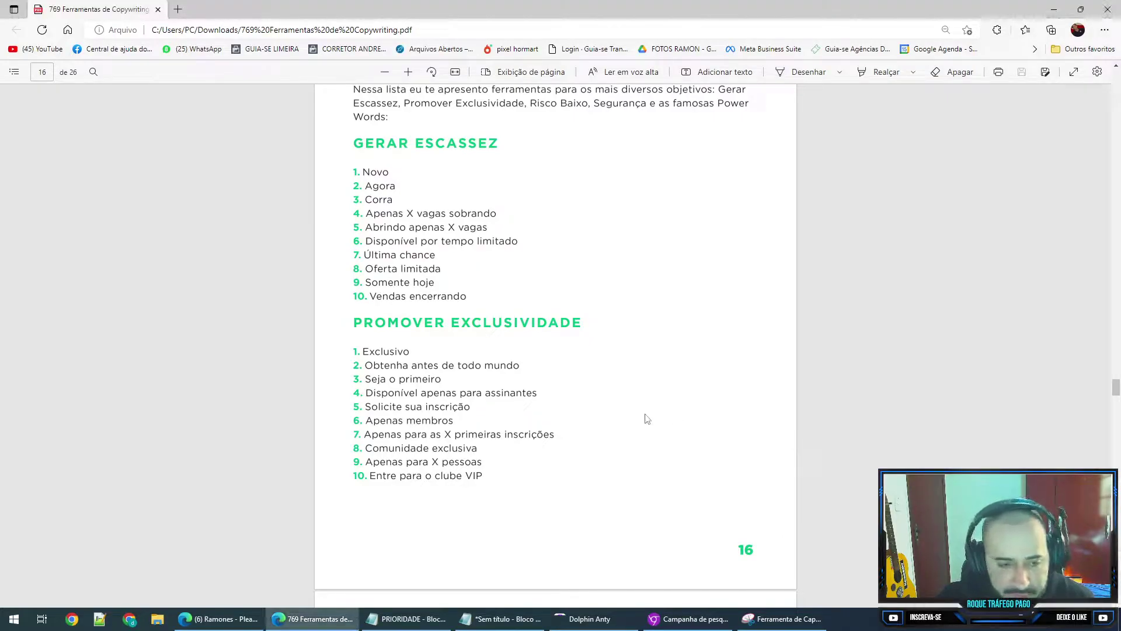
scroll(637, 416, "down", 8)
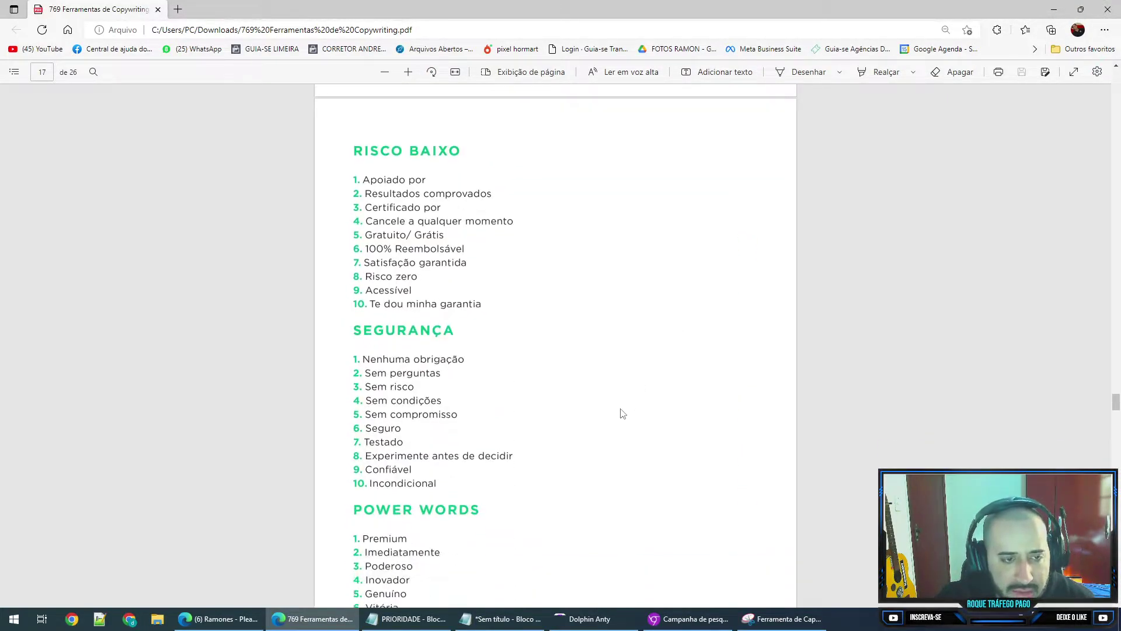
scroll(453, 277, "down", 5)
scroll(448, 276, "down", 1)
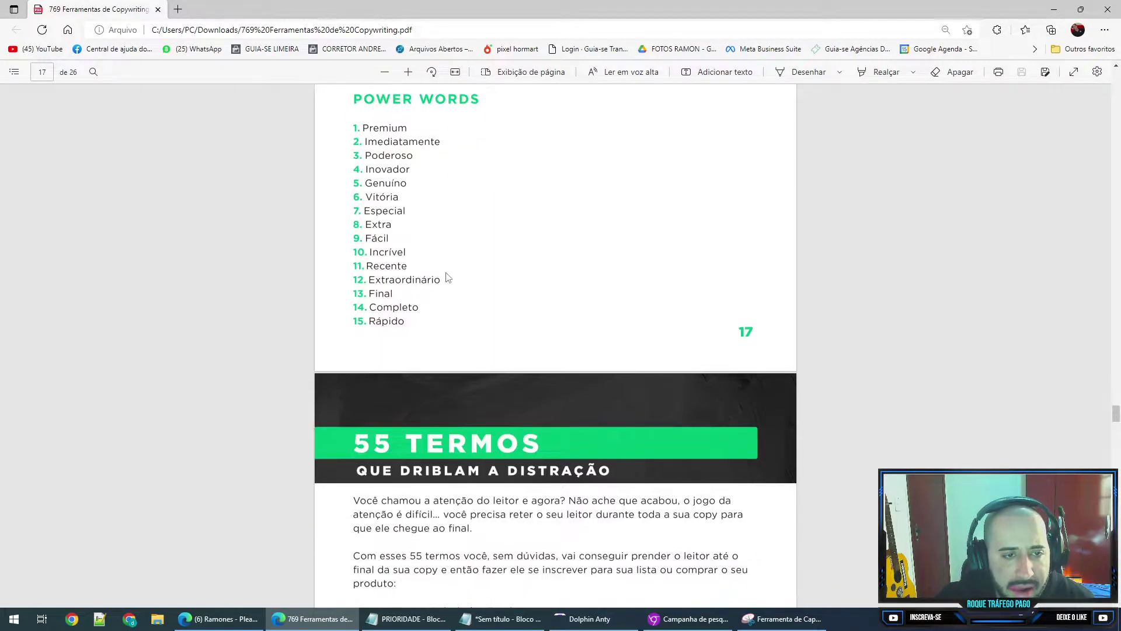
scroll(442, 272, "down", 4)
scroll(434, 267, "up", 14)
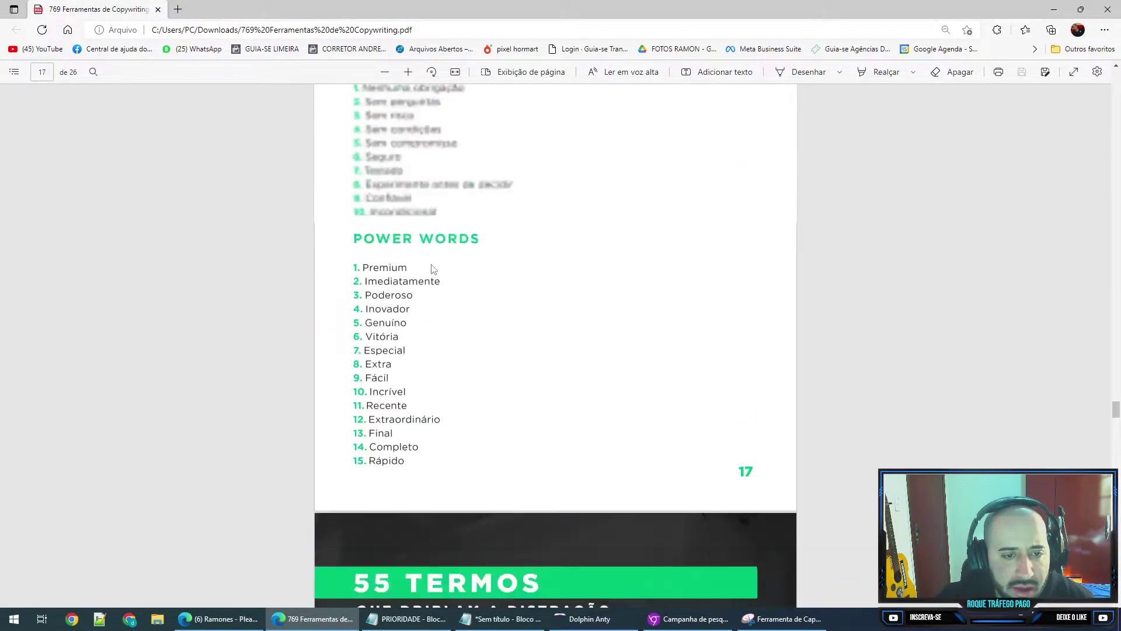
scroll(430, 269, "up", 1)
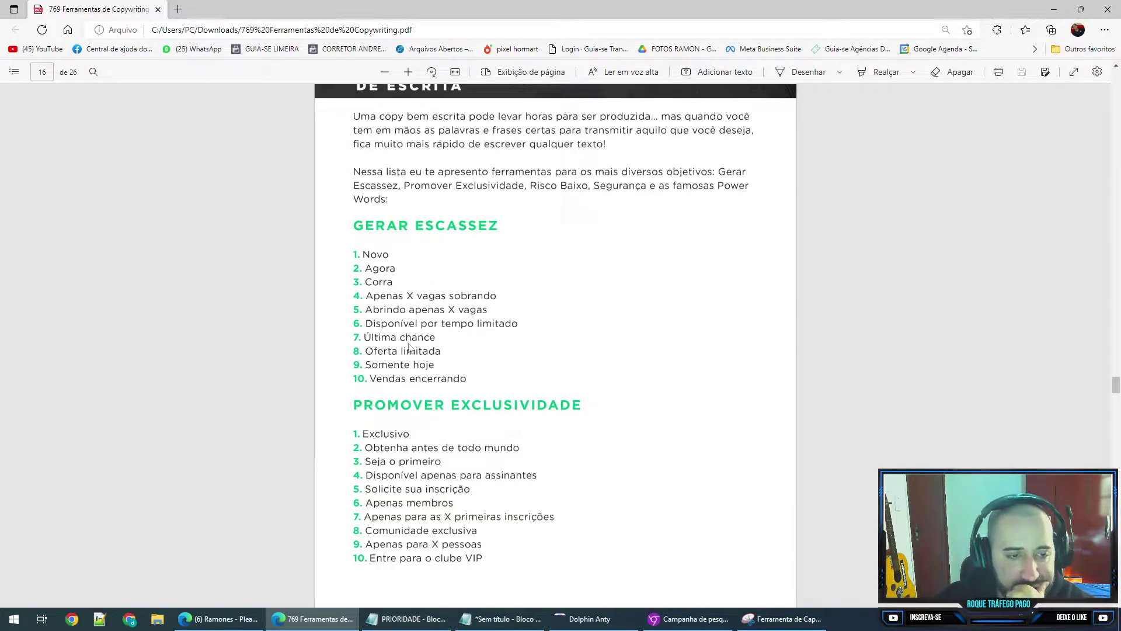
left_click(259, 622)
left_click(273, 621)
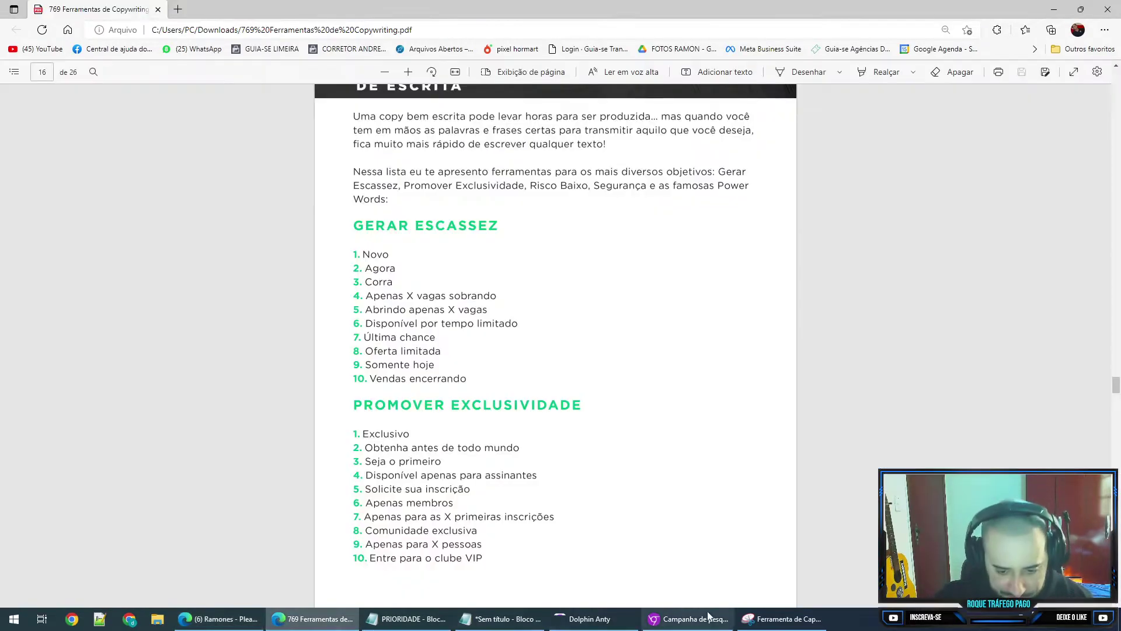
- Return to the campaign and reword the third headline as "Somente hoje de R$397 por R$97"
left_click(686, 619)
left_click_drag(316, 375, 267, 380)
key("BackSpace")
type("Somente hoje")
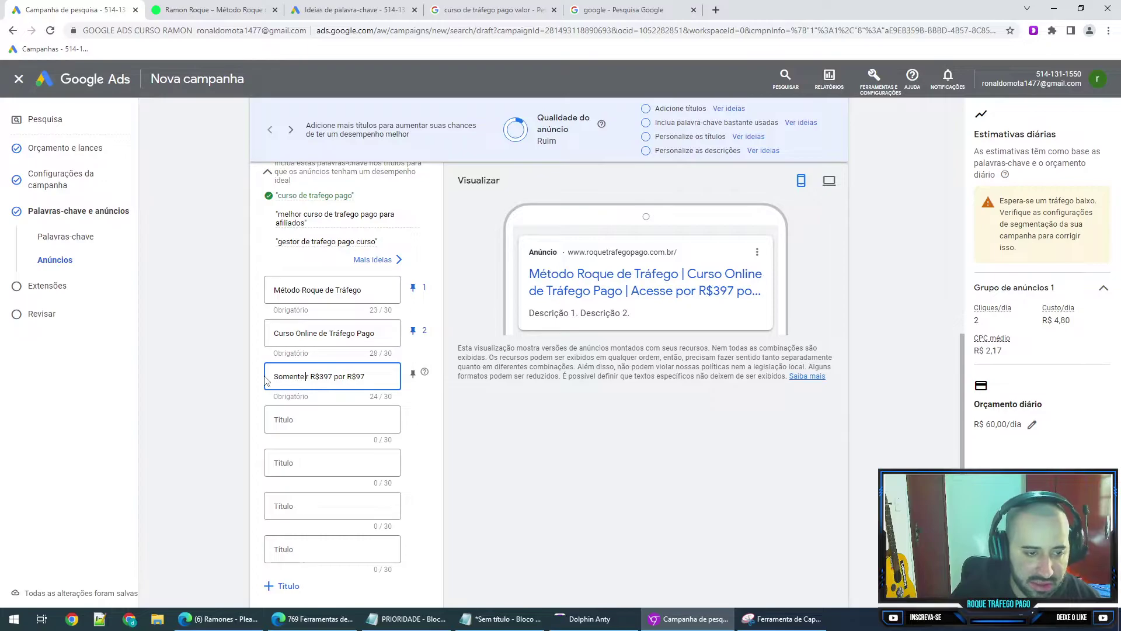
type(" por")
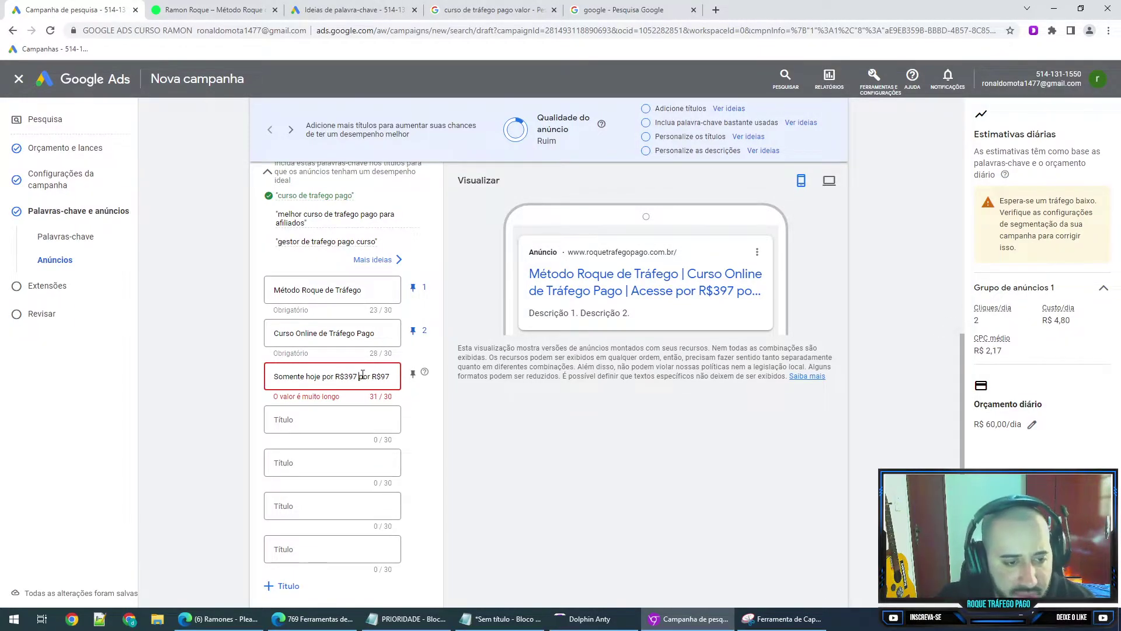
type("de")
left_click(234, 365)
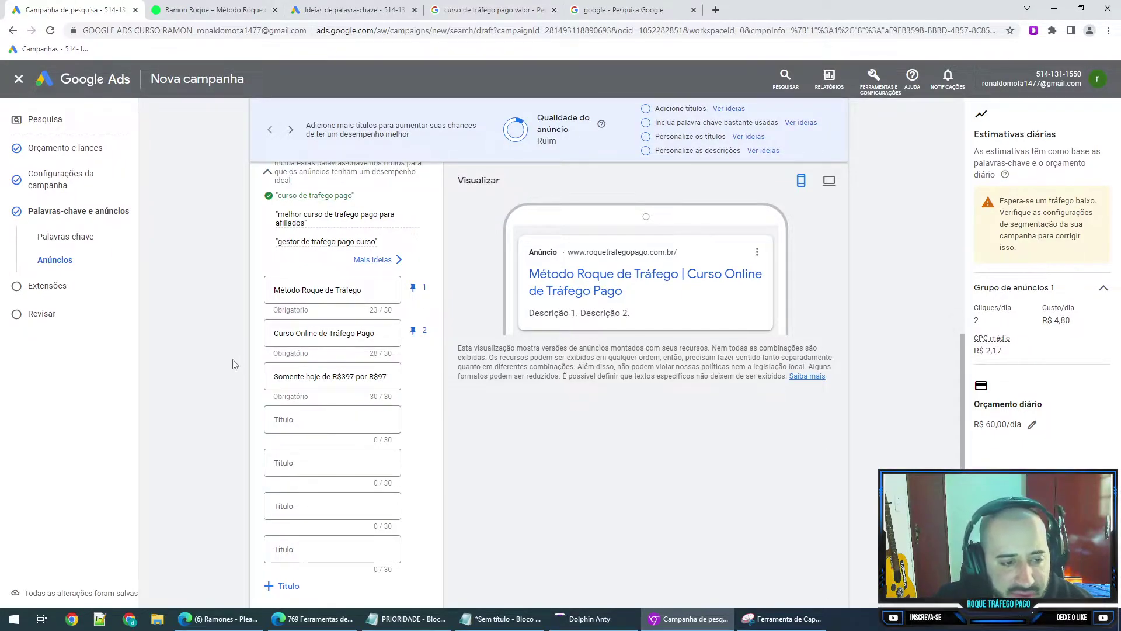
- Pin the third headline to position 1
left_click(413, 374)
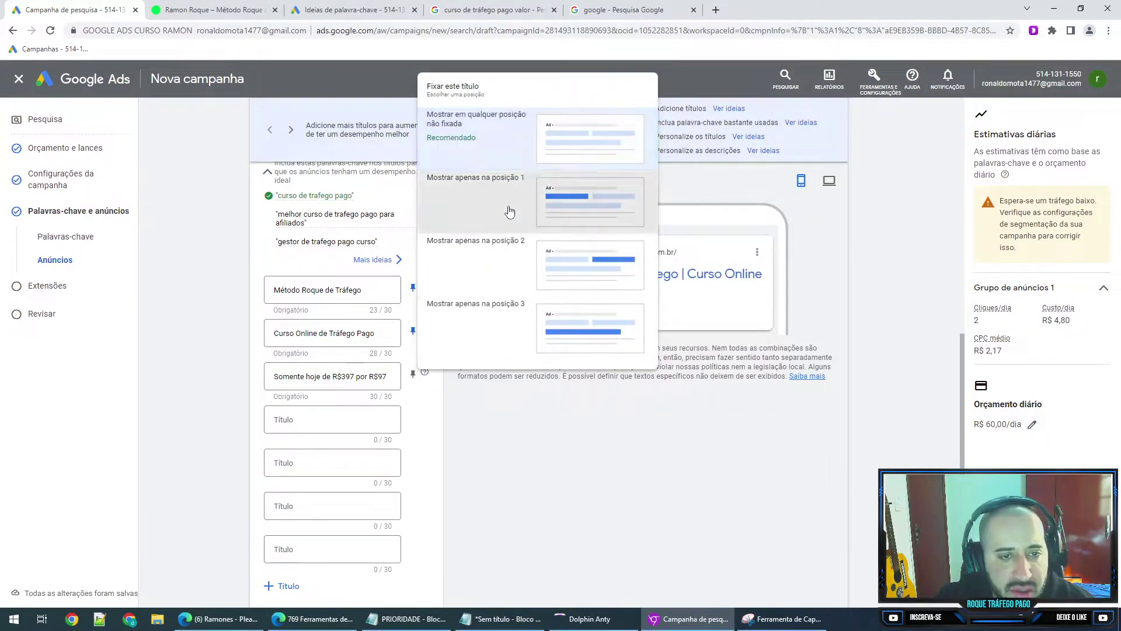
left_click(509, 211)
right_click(251, 329)
left_click(204, 332)
- Begin a fourth headline with "Faç" and change the third headline's pin to position 3
left_click(314, 415)
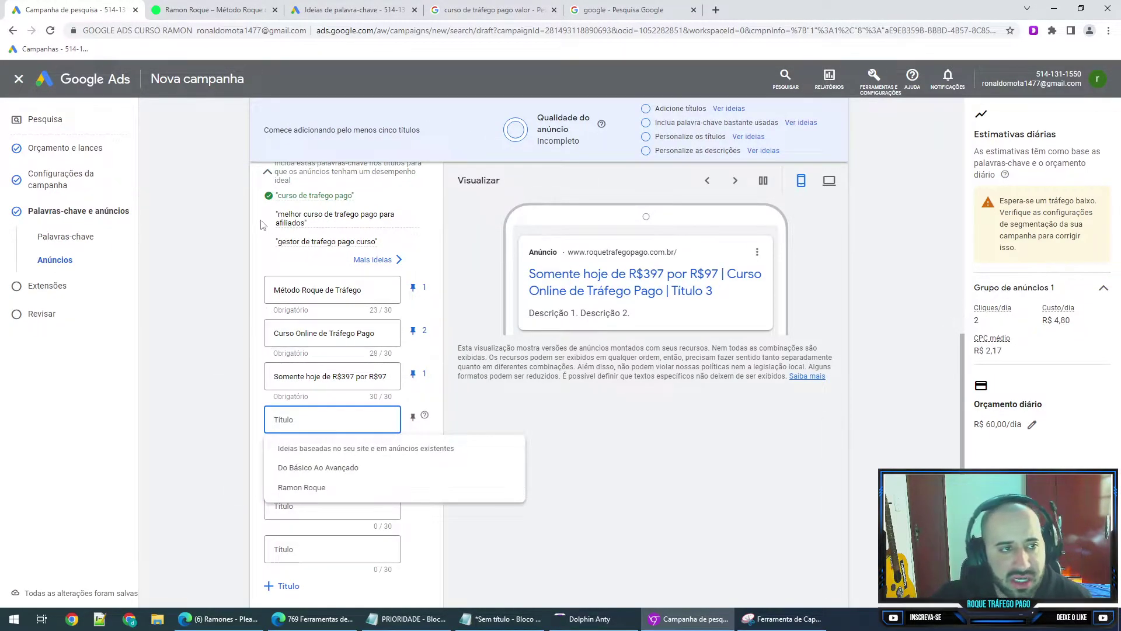
type("Faç")
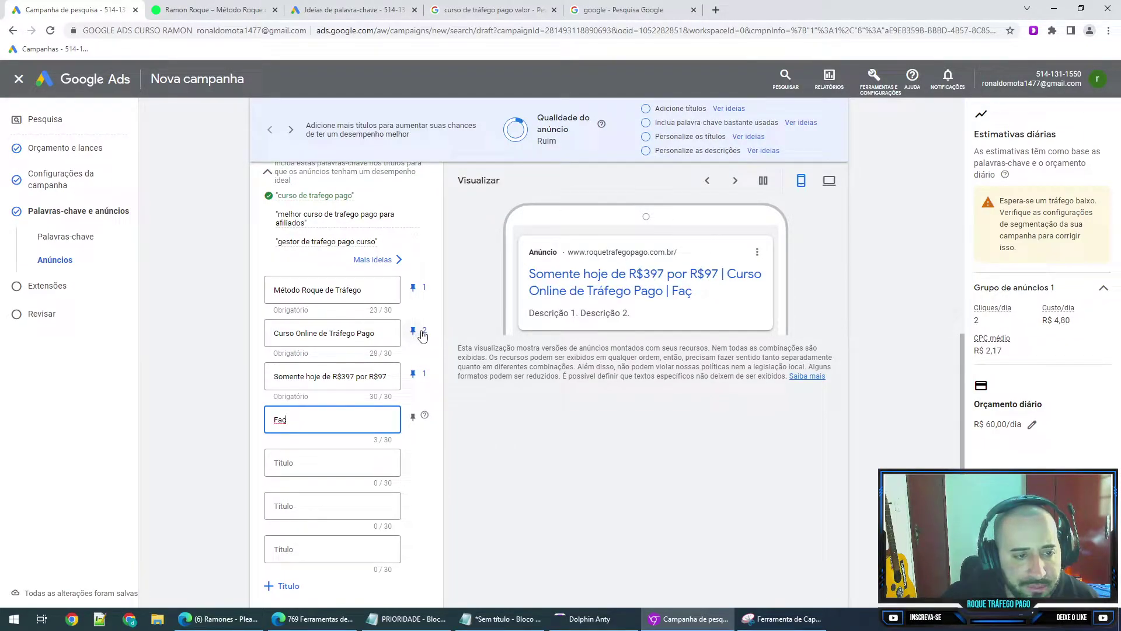
left_click(413, 374)
left_click(486, 303)
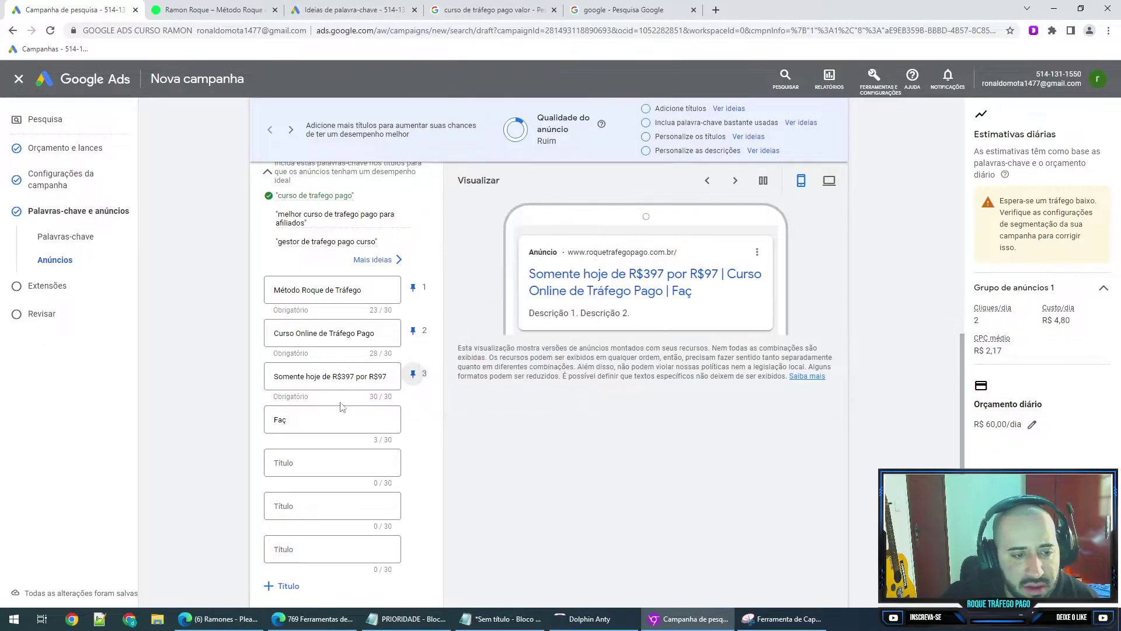
left_click(412, 374)
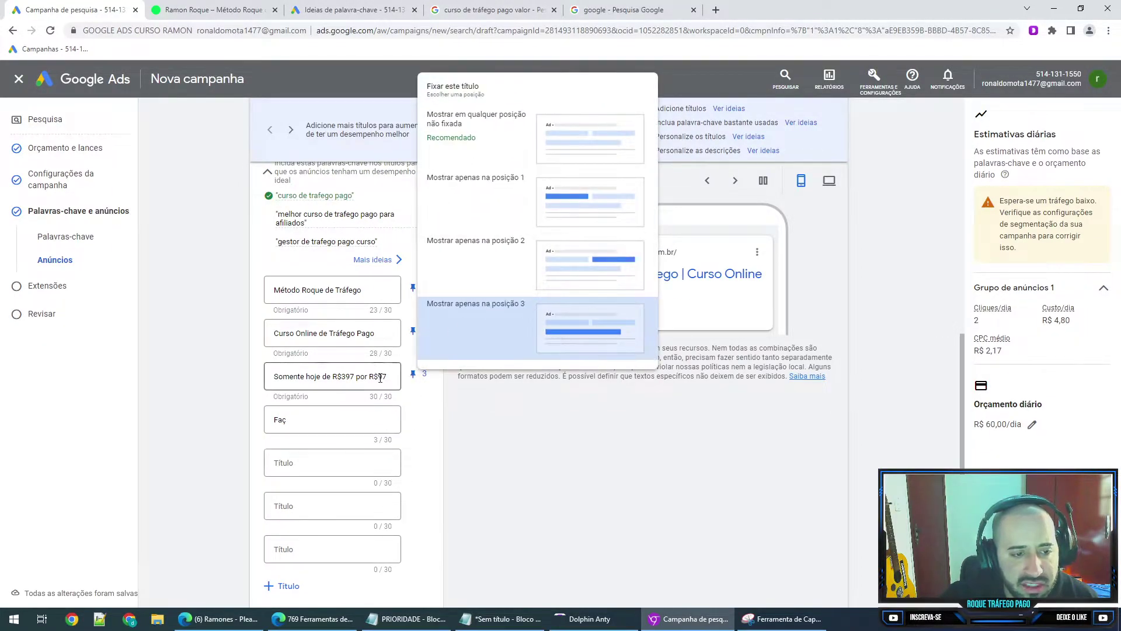
left_click(413, 417)
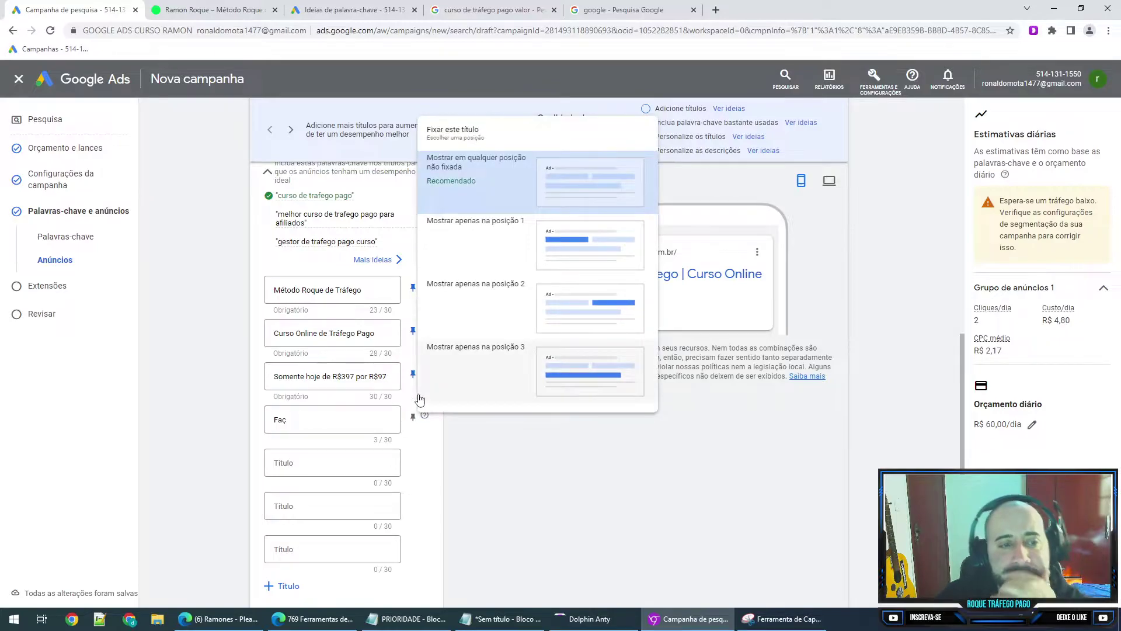
left_click(203, 320)
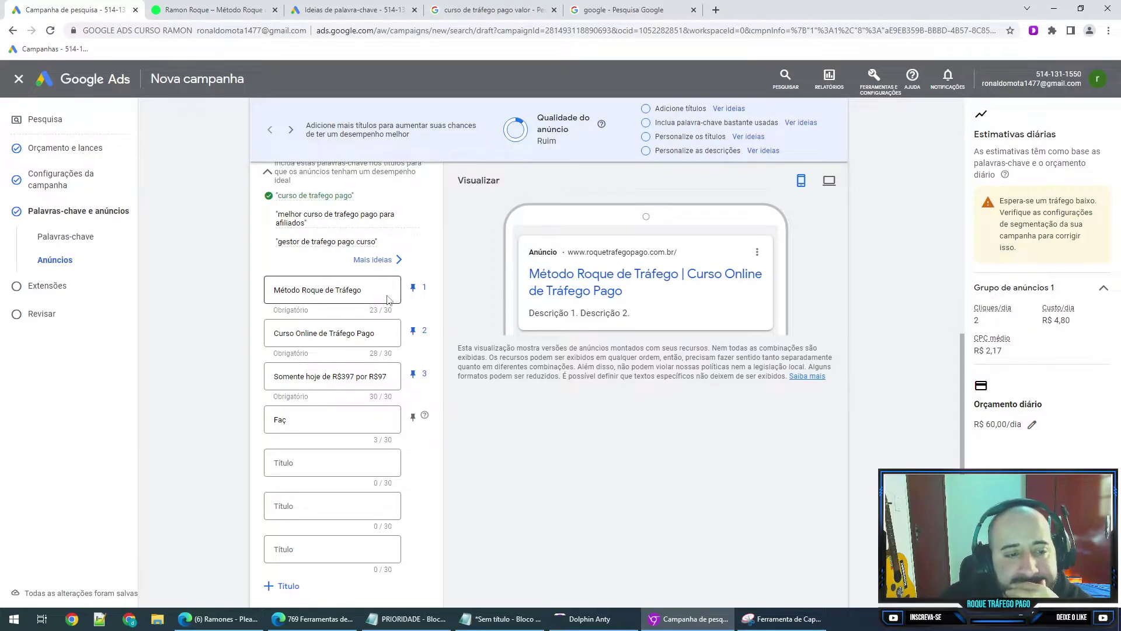
- Extend the first headline to "Método Roque de Tráfego Pago"
left_click(374, 291)
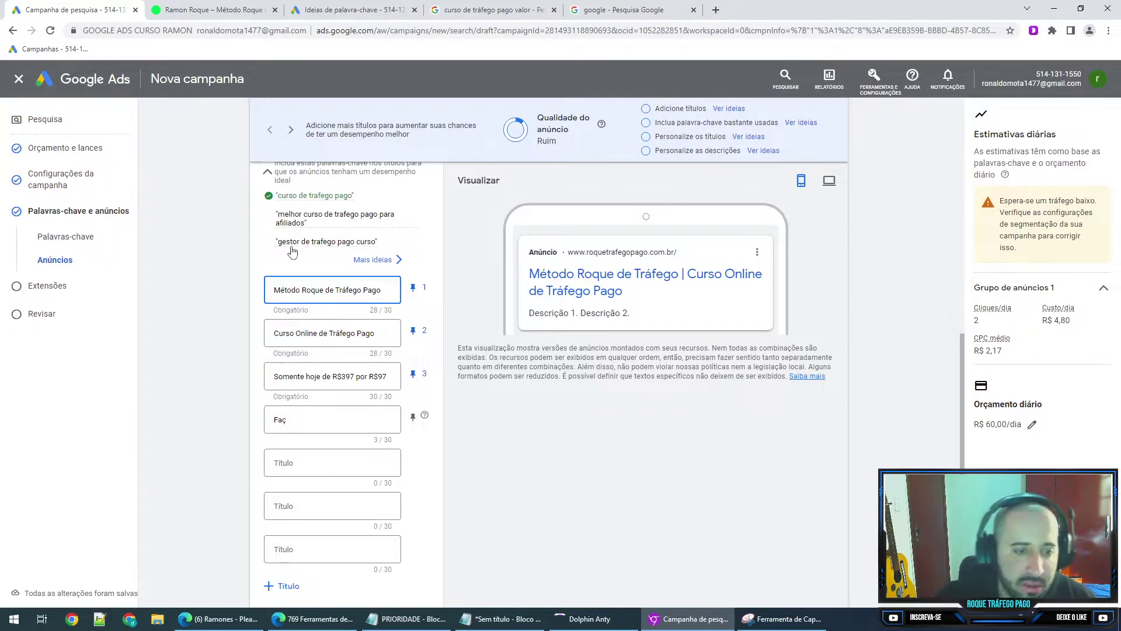
left_click_drag(277, 286, 397, 295)
- Unpin the second headline so it can show in any unpinned position, and pin the third headline to position 2
left_click(414, 339)
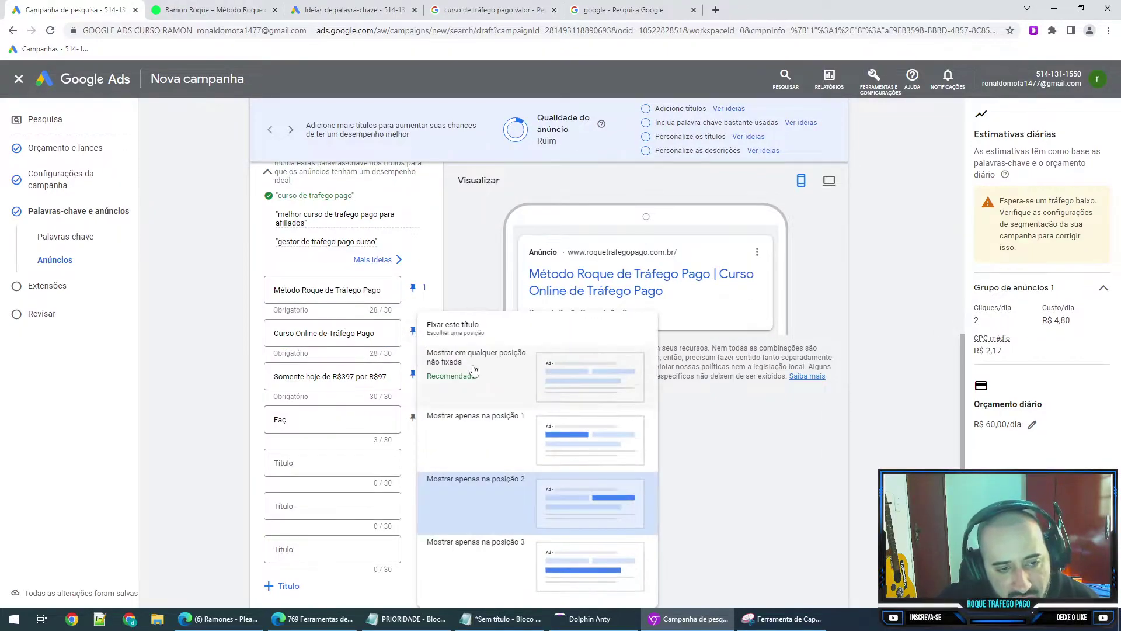
left_click(490, 390)
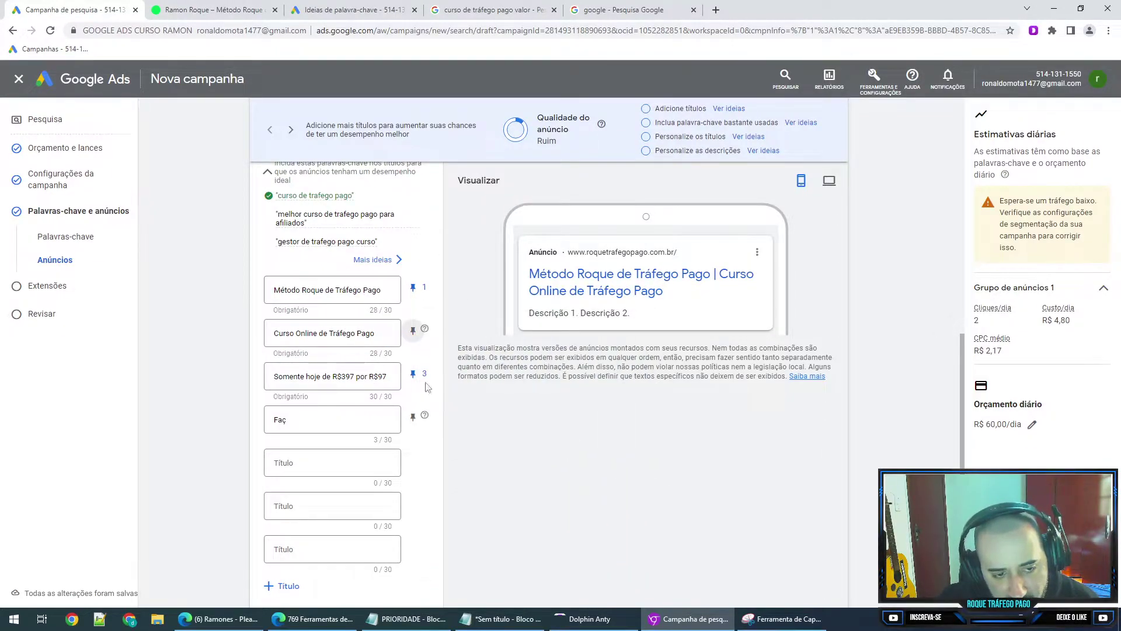
left_click(412, 373)
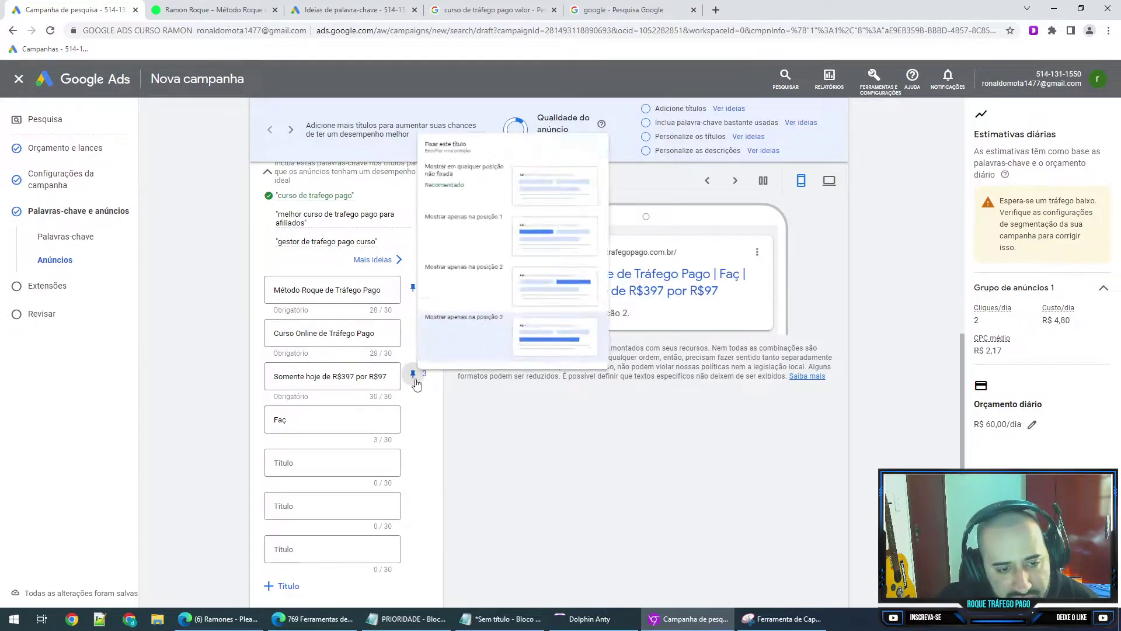
left_click(475, 256)
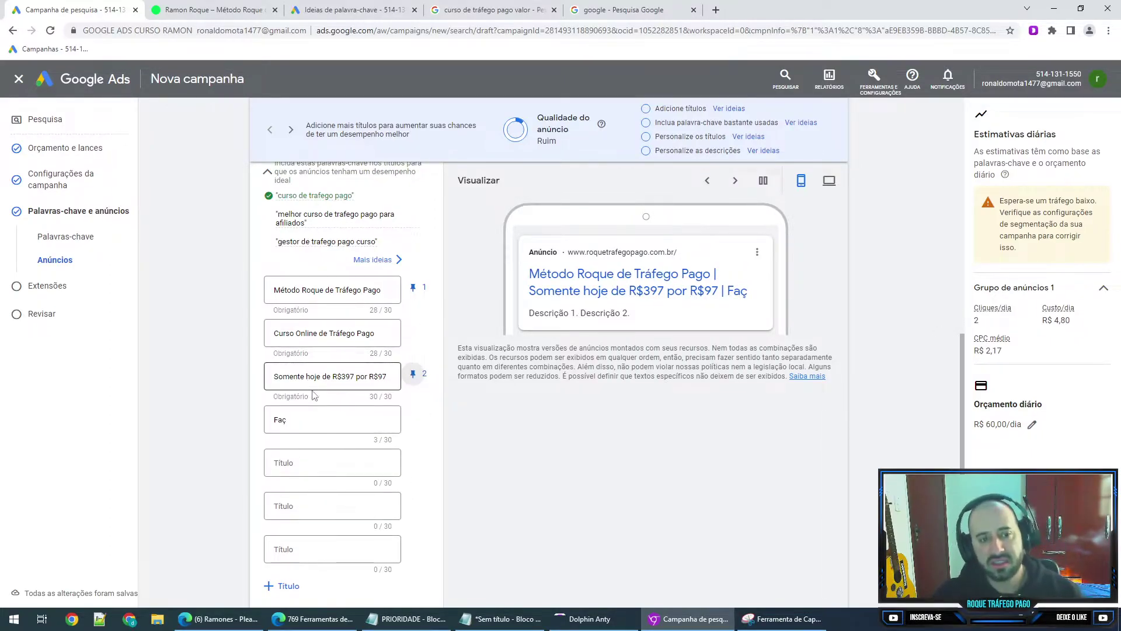
left_click_drag(298, 331, 375, 333)
- Switch to the copywriting tools PDF and examine the scarcity and exclusivity phrases for a fourth headline
left_click(311, 419)
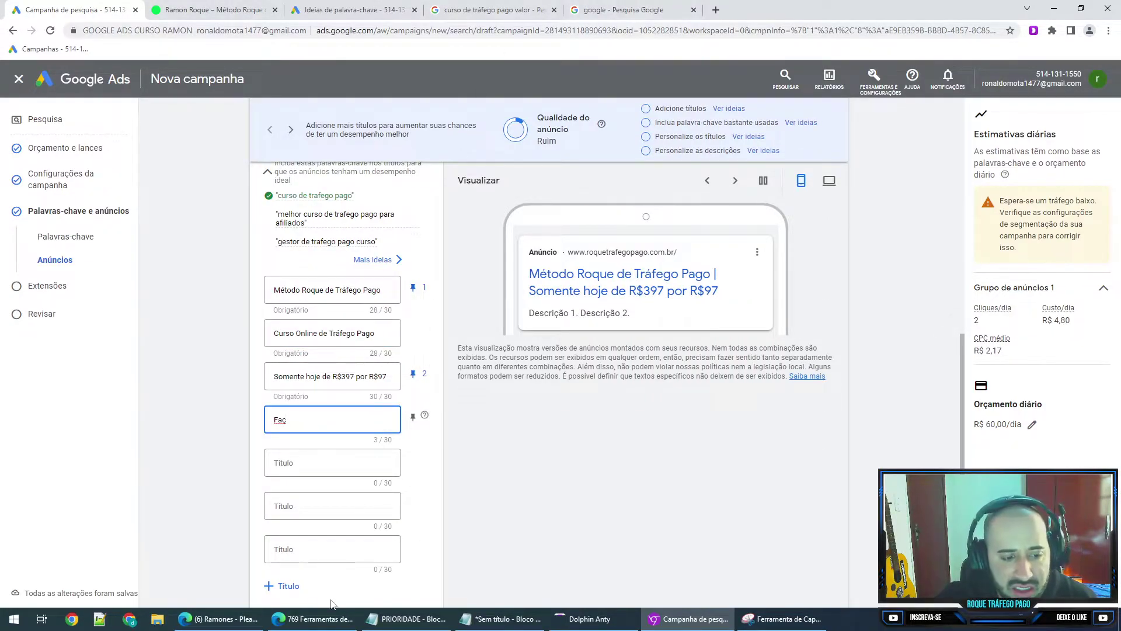
left_click(312, 619)
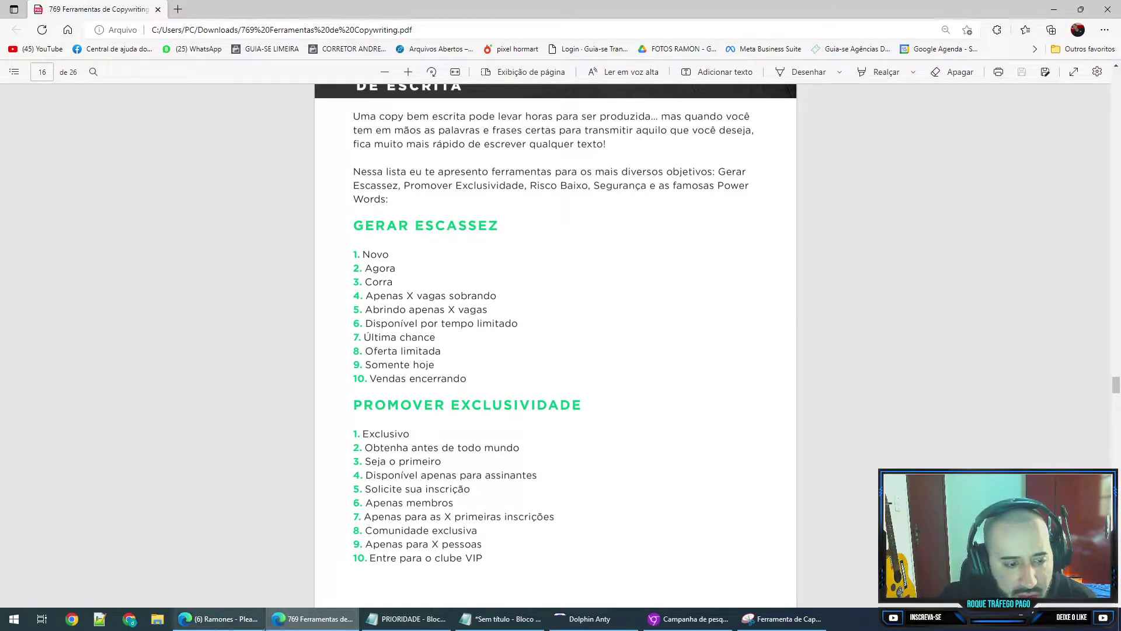
left_click(221, 618)
left_click(688, 620)
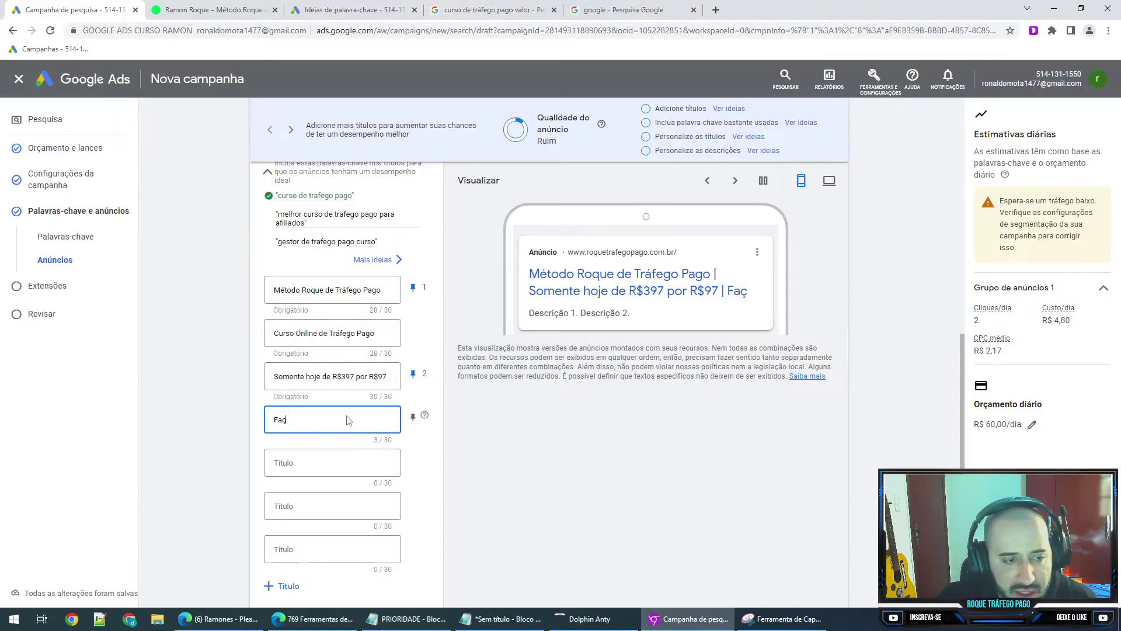
left_click(312, 618)
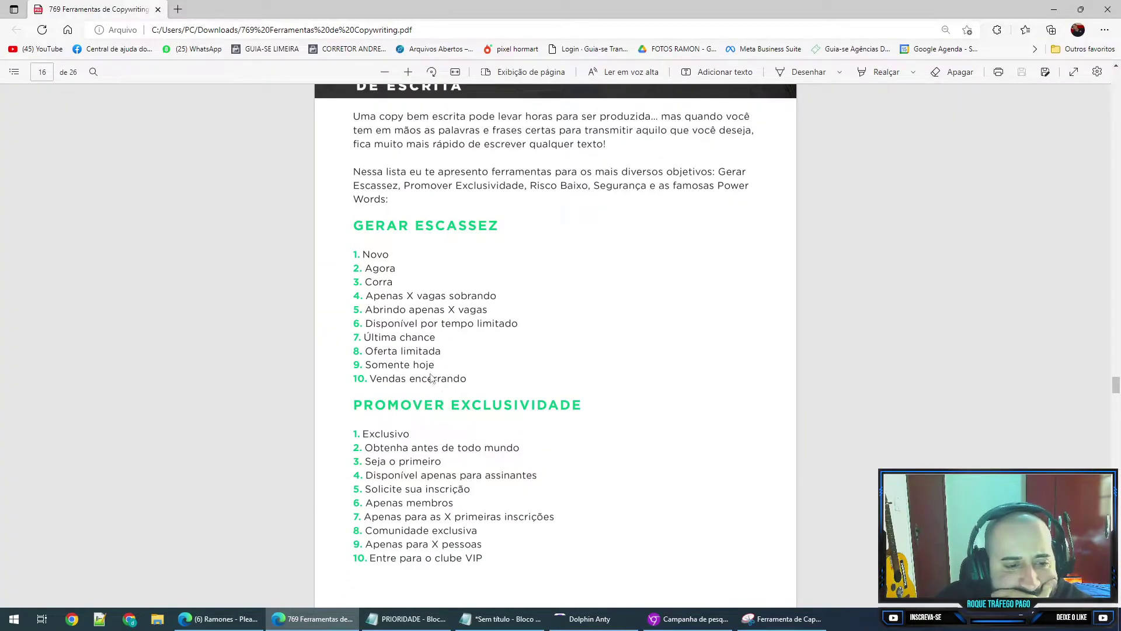
scroll(431, 379, "up", 1)
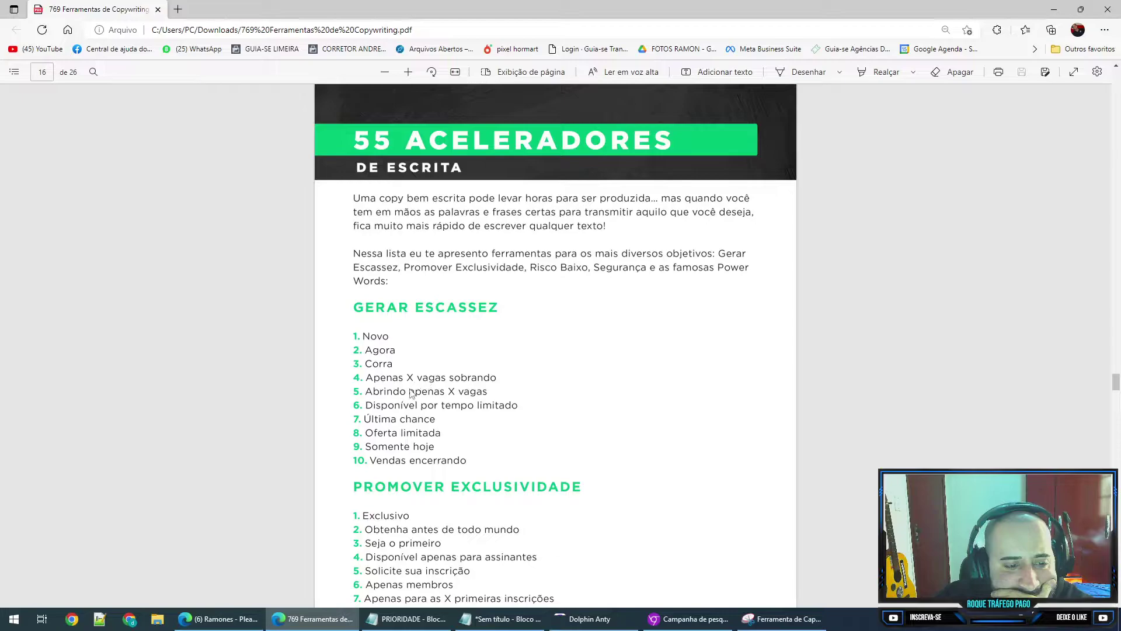
scroll(411, 394, "down", 1)
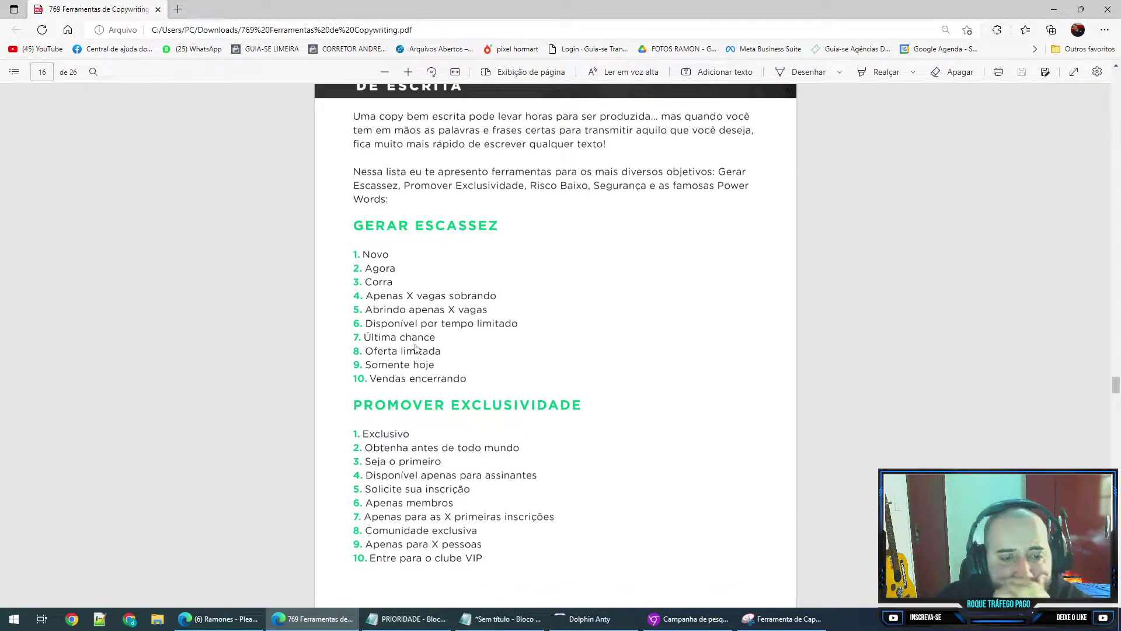
left_click(220, 619)
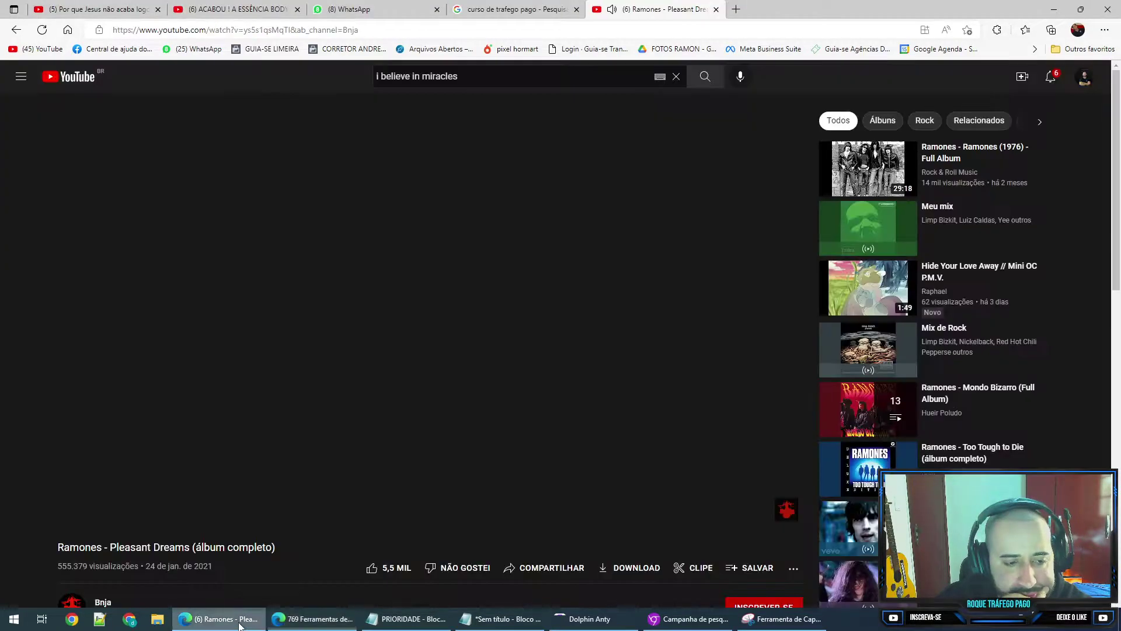
left_click(312, 618)
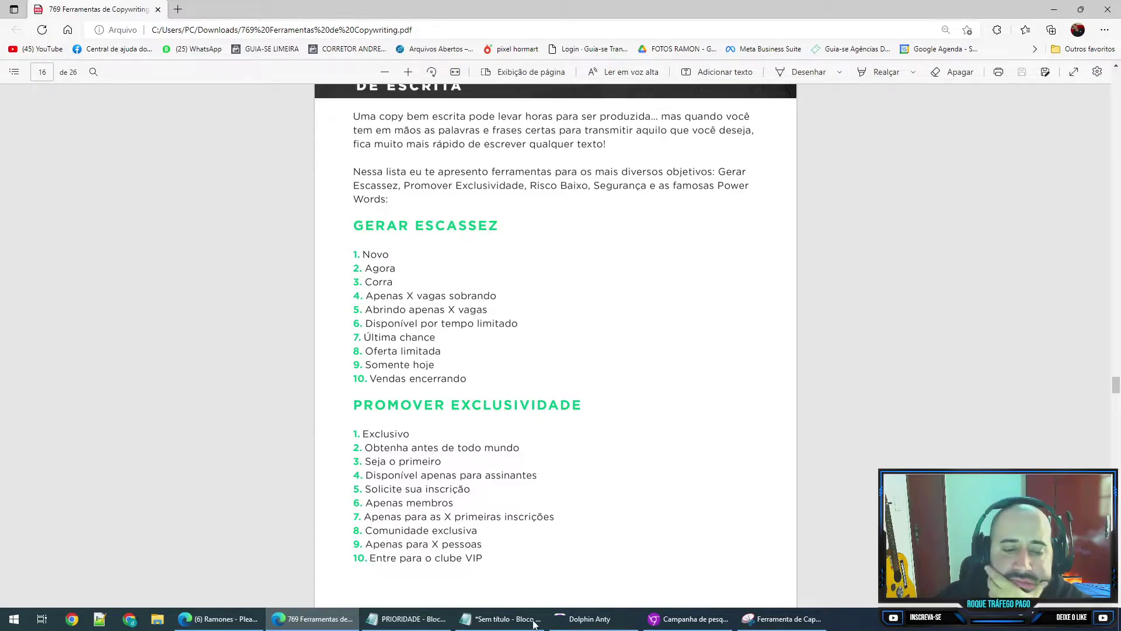
- Return to the campaign and replace the fourth headline's text with "Oferta Limitada"
left_click(688, 619)
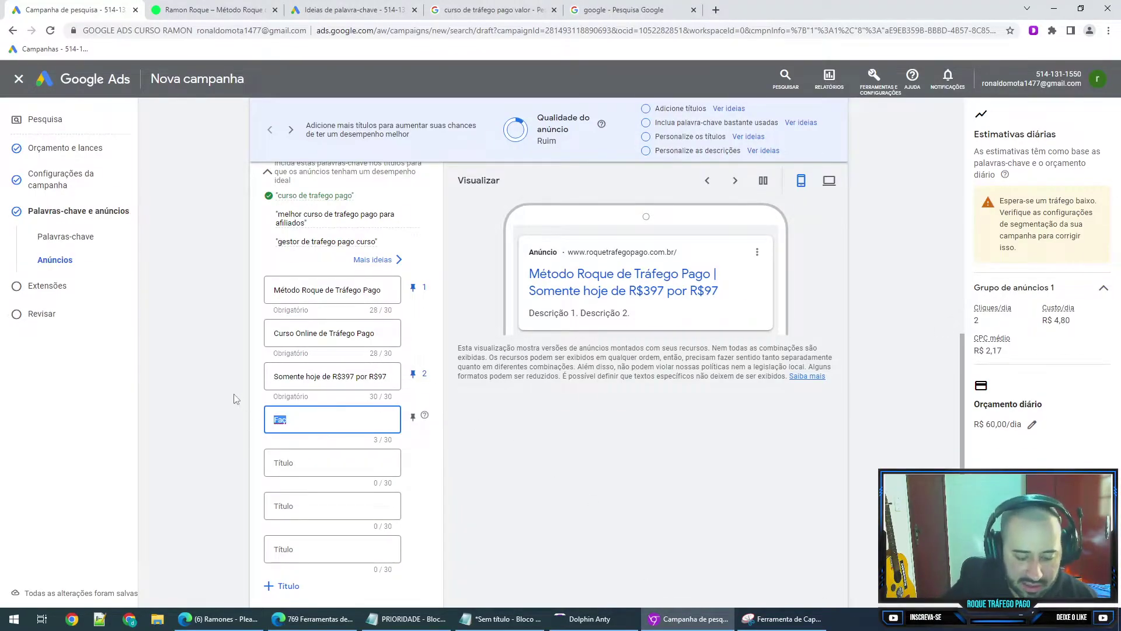
type("Oferta Limitada")
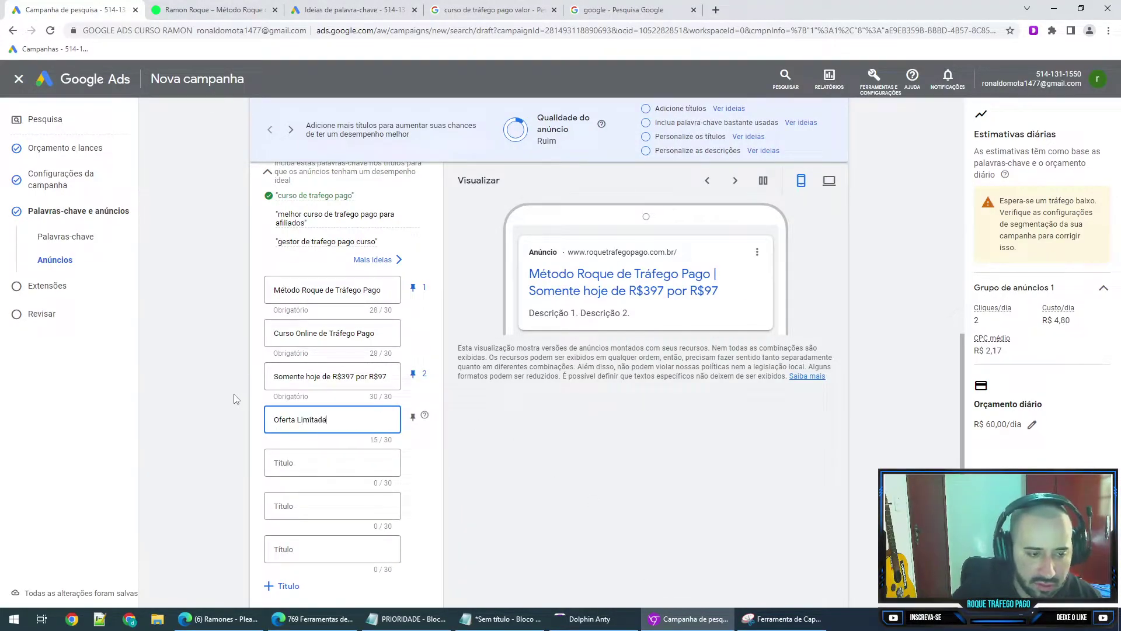
key("Tab")
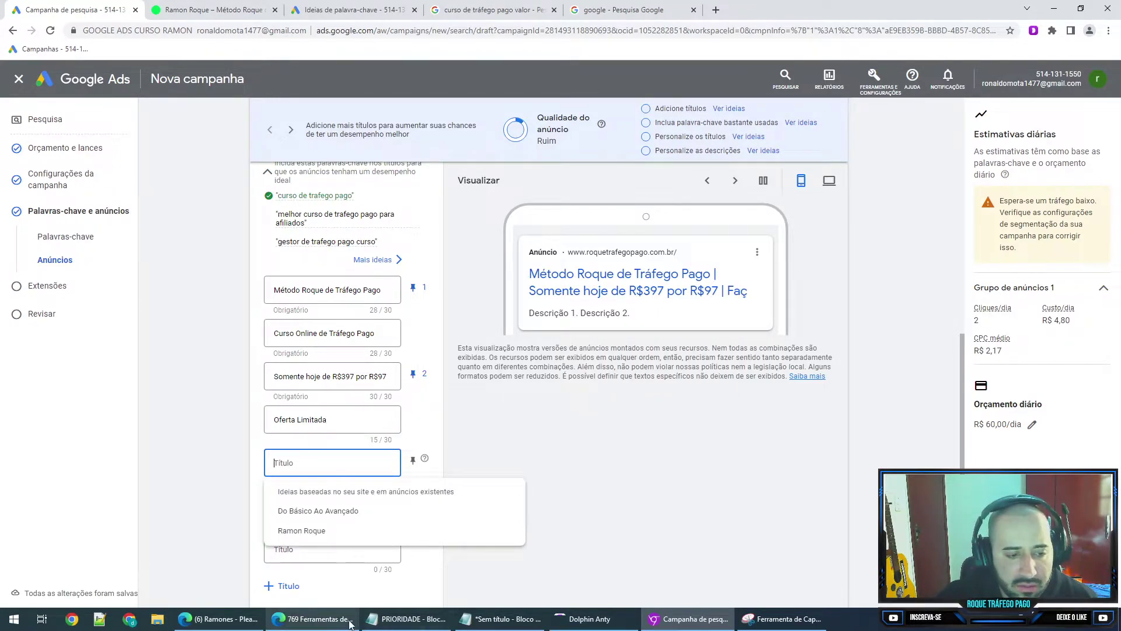
- Switch to the copywriting tools PDF and browse the low-risk, security, power-word, synonym and persuasive-word lists for a fifth headline
left_click(351, 622)
scroll(603, 438, "down", 3)
scroll(604, 437, "down", 3)
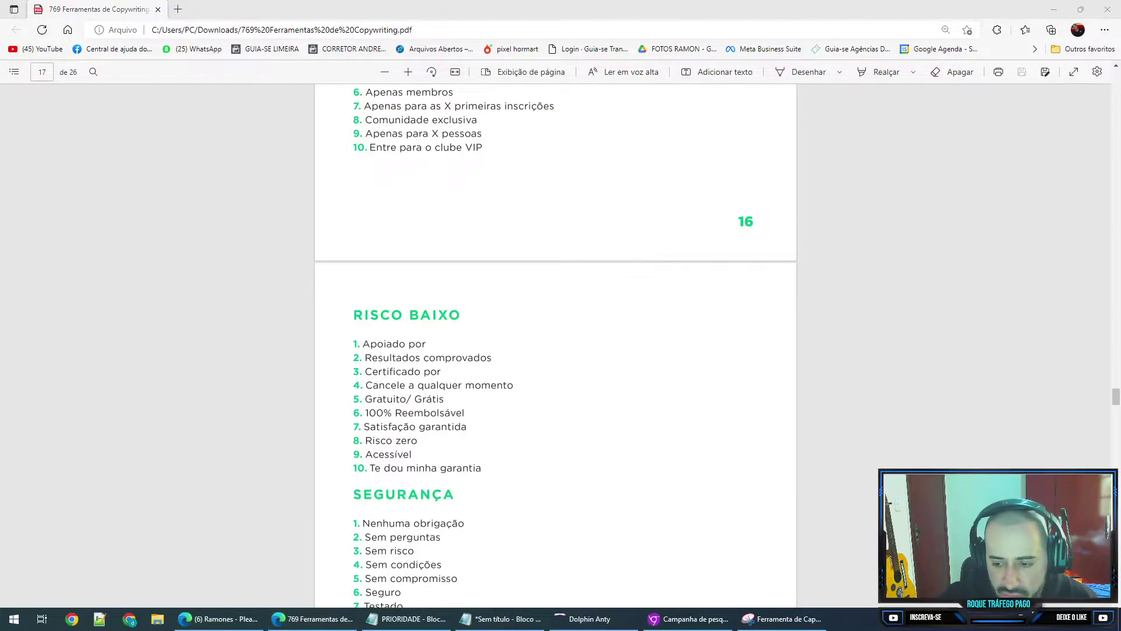
left_click(625, 416)
scroll(610, 418, "down", 3)
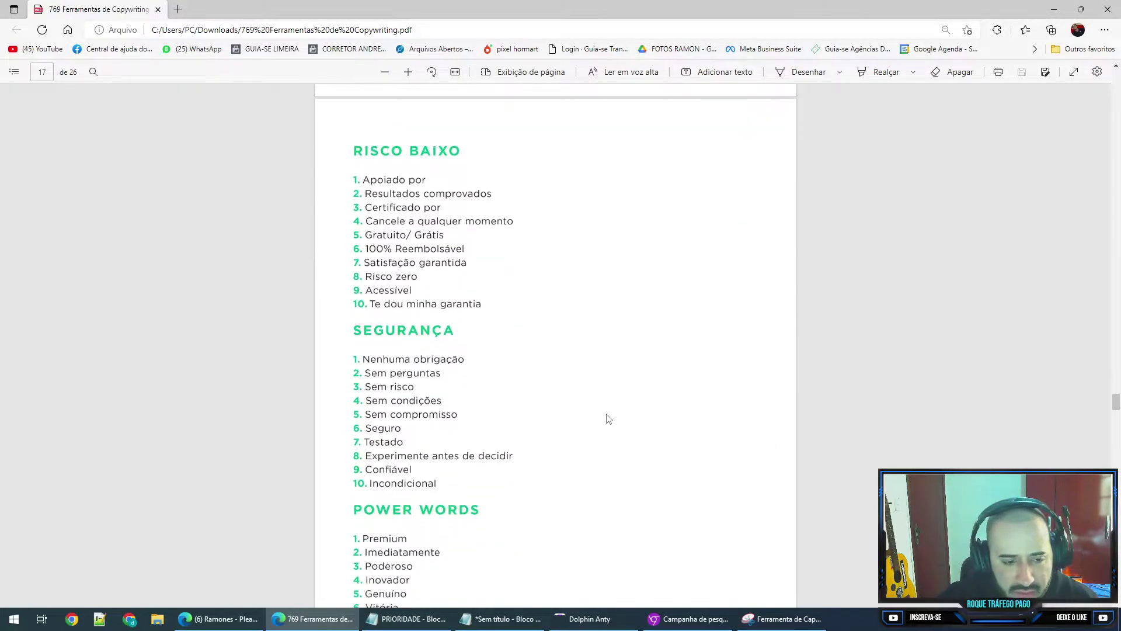
scroll(597, 423, "down", 3)
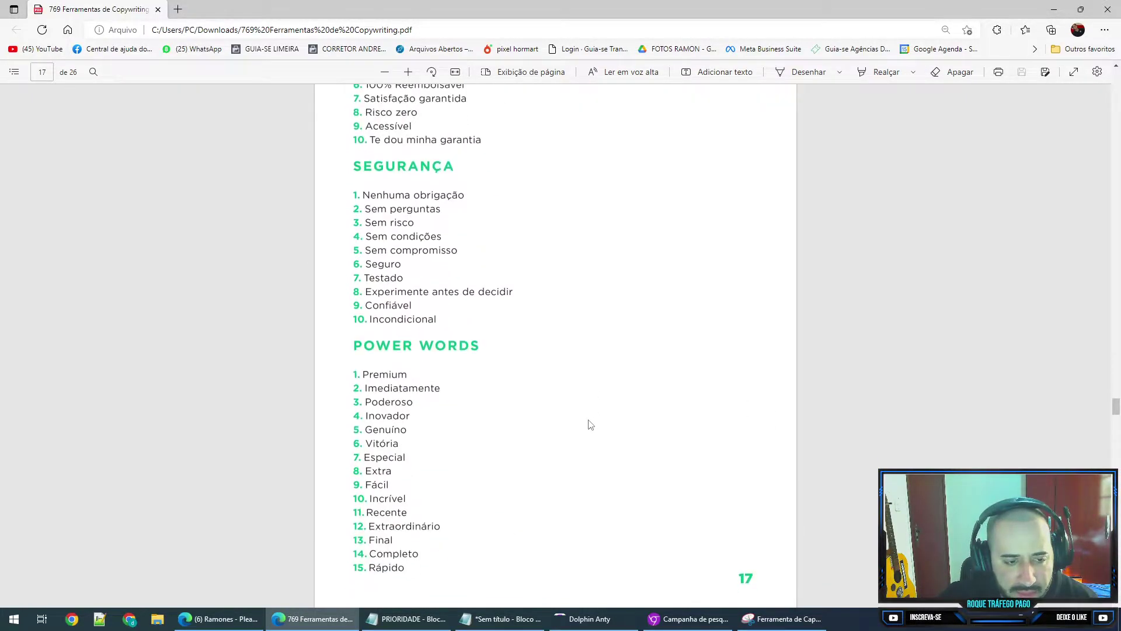
scroll(579, 416, "down", 6)
scroll(571, 408, "up", 18)
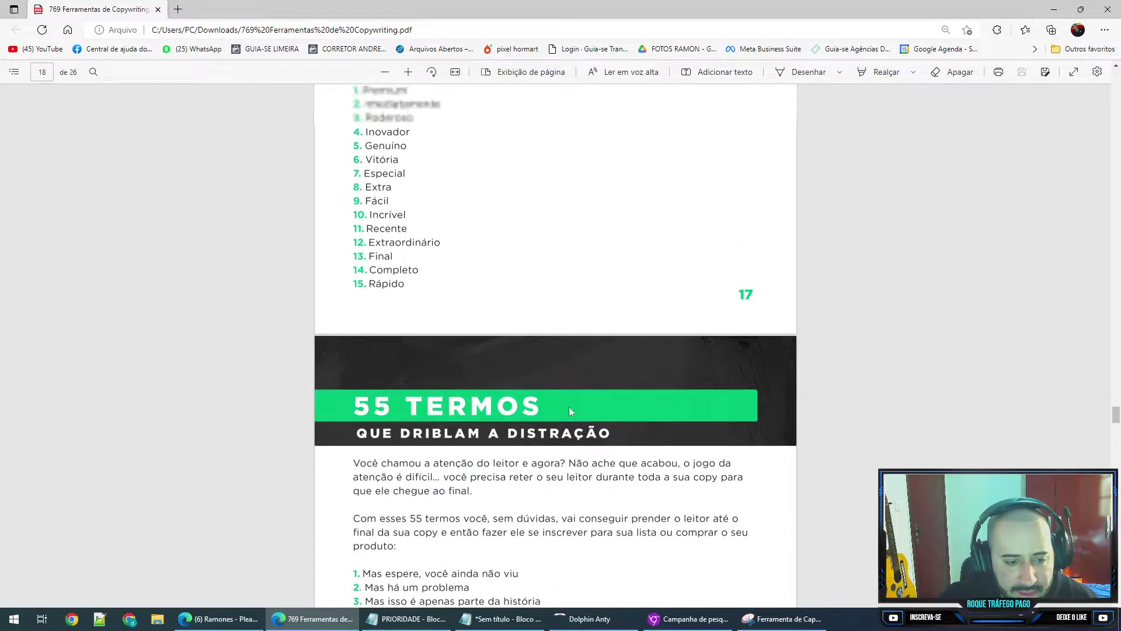
scroll(571, 412, "up", 20)
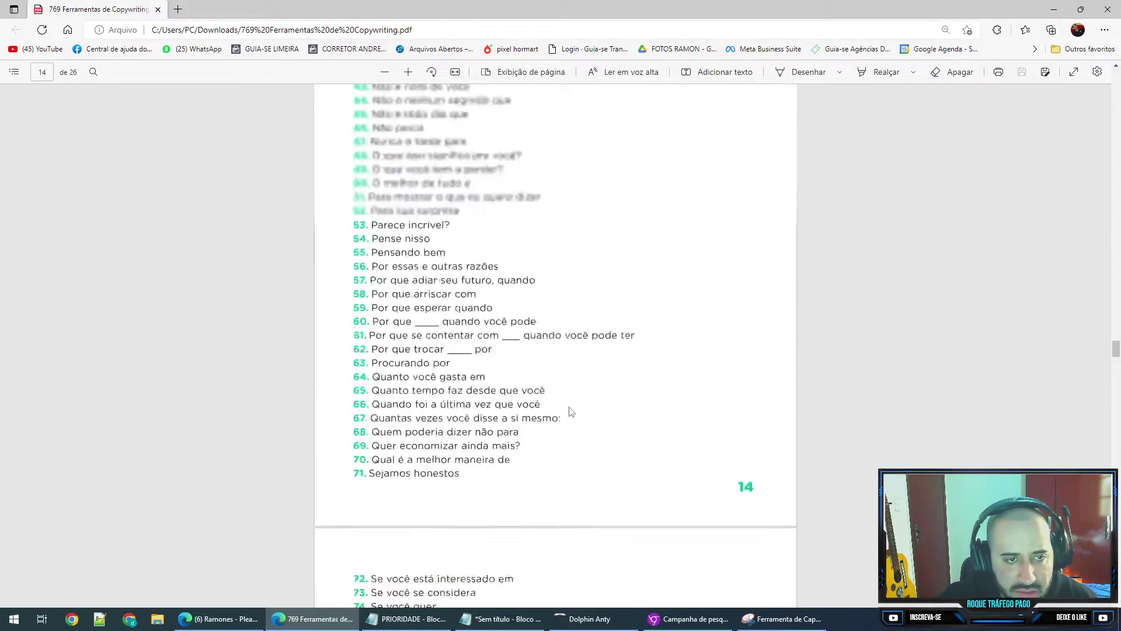
scroll(571, 408, "up", 12)
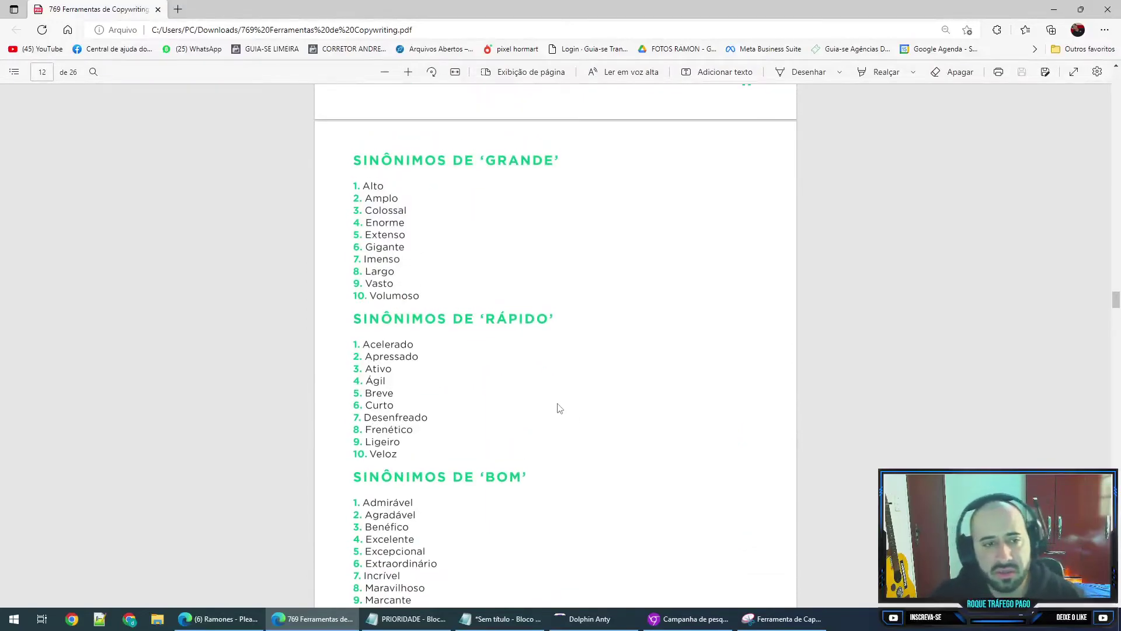
scroll(575, 403, "up", 20)
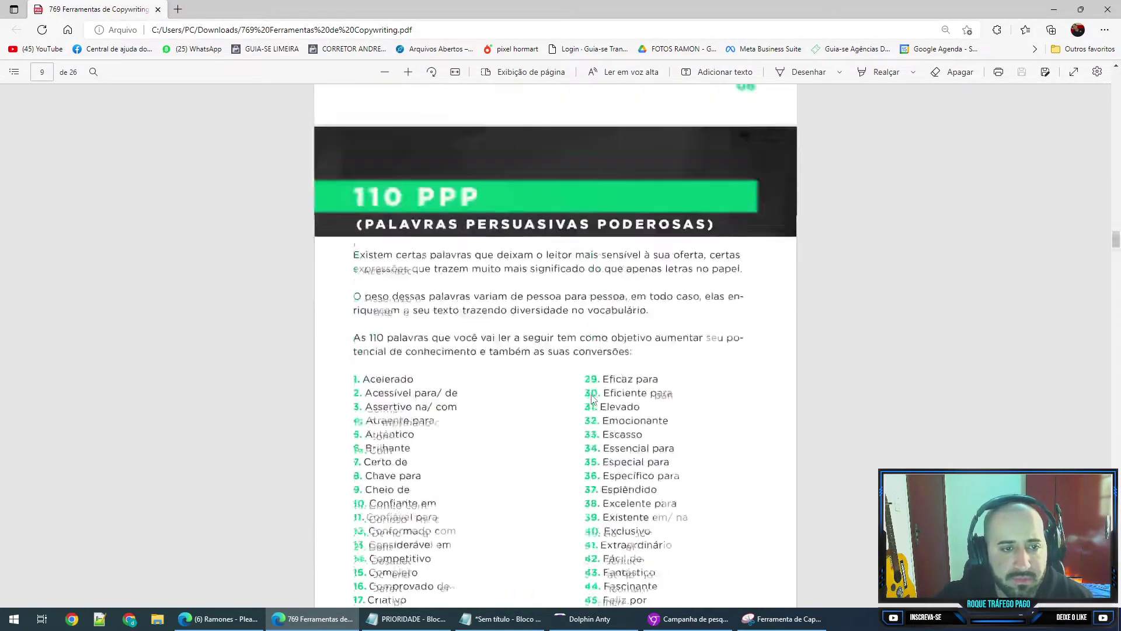
scroll(592, 399, "up", 15)
scroll(594, 390, "down", 8)
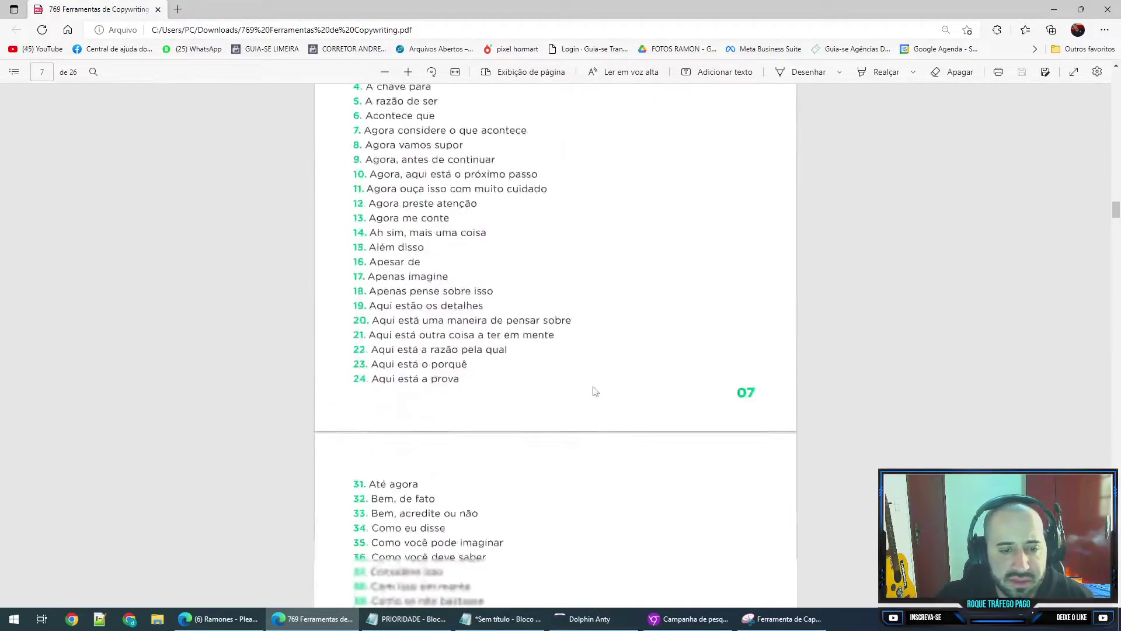
scroll(594, 389, "up", 8)
- Browse the PDF's later pages and examine the call-to-action and security phrases for optimizing pages
left_click_drag(1116, 196, 1074, 465)
scroll(1074, 465, "down", 1)
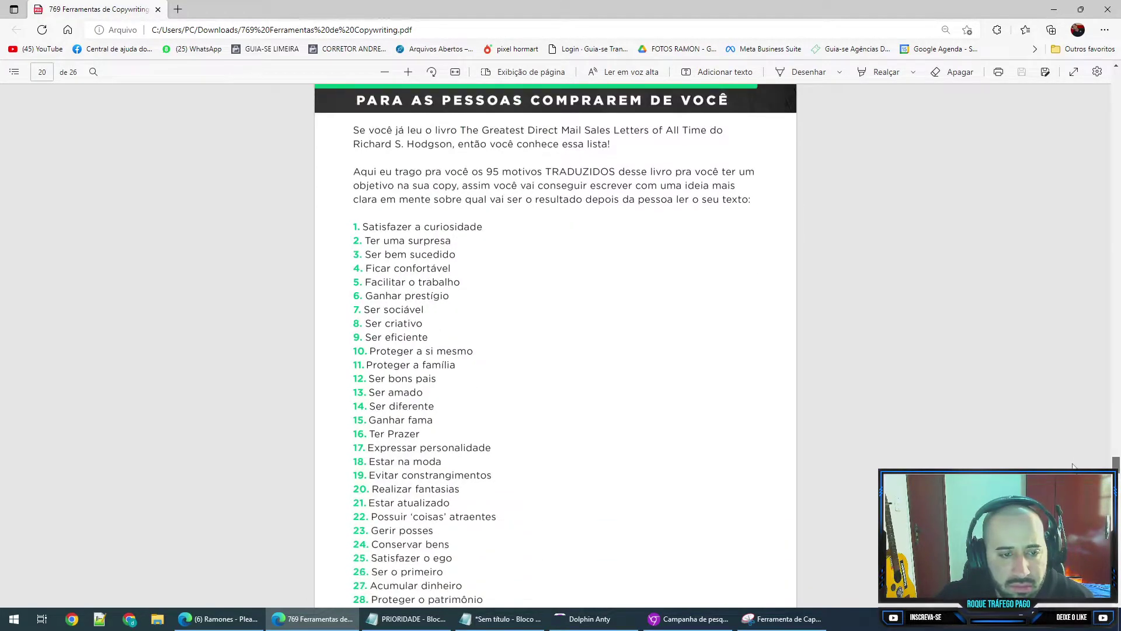
scroll(1072, 465, "down", 20)
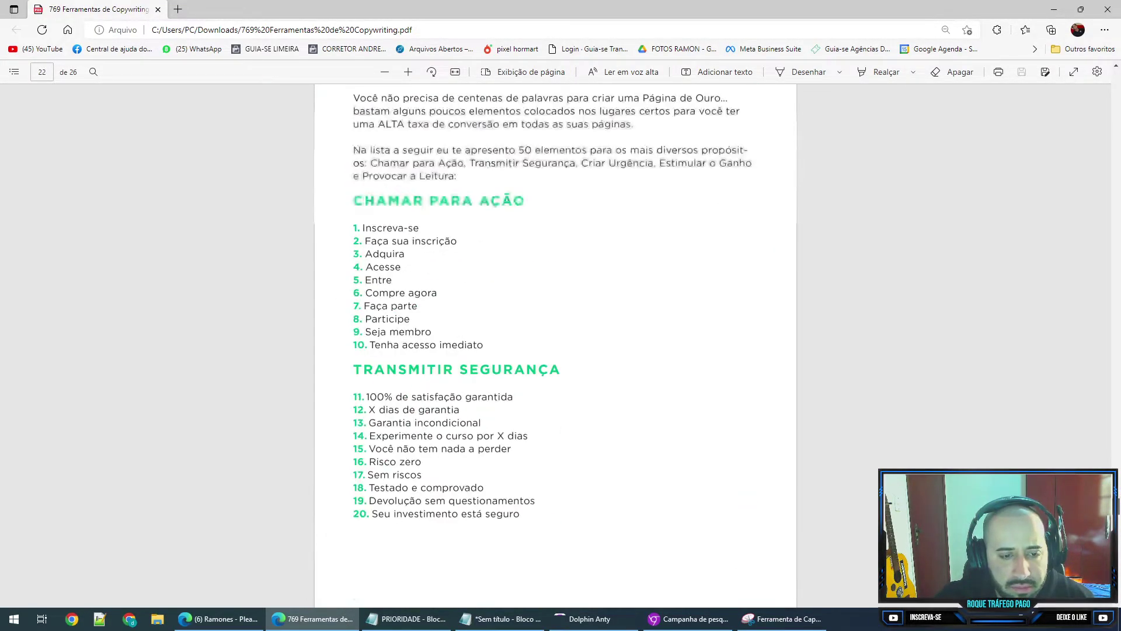
scroll(555, 345, "down", 5)
scroll(555, 346, "up", 3)
scroll(555, 346, "up", 3)
scroll(484, 362, "up", 2)
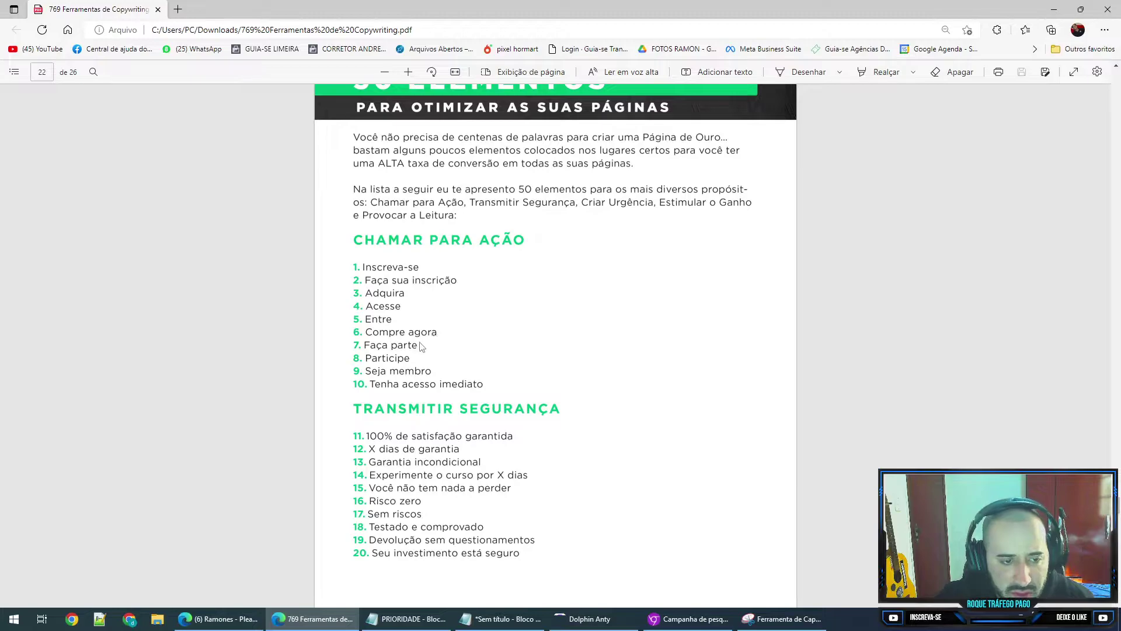
- Return to the campaign and enter "Compre Agora" as the fifth headline
left_click(688, 619)
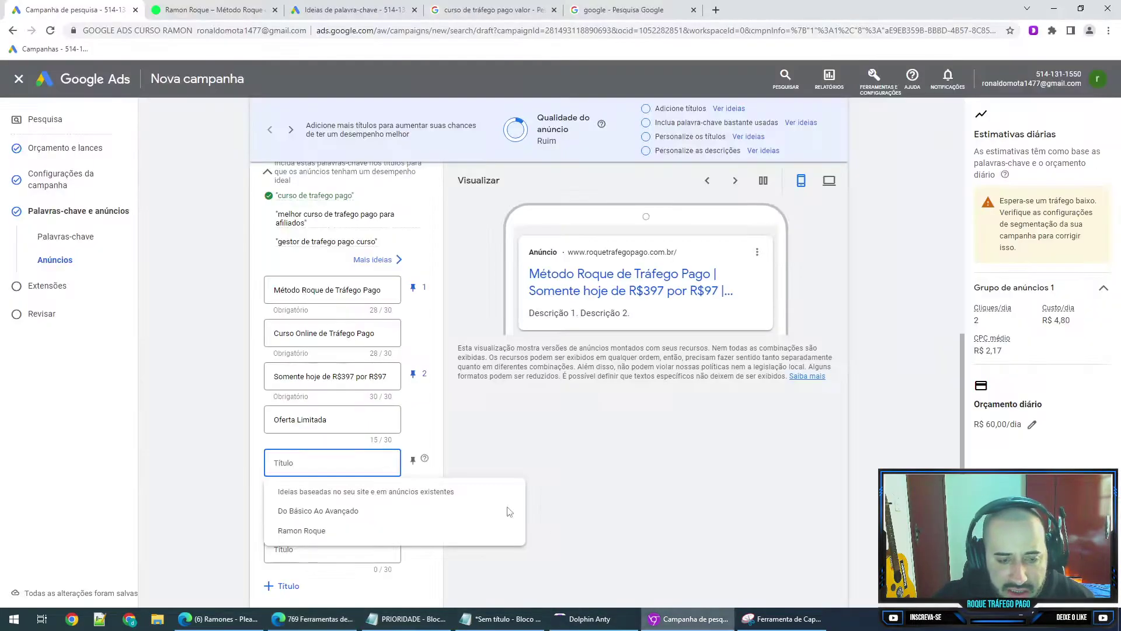
type("Compre a")
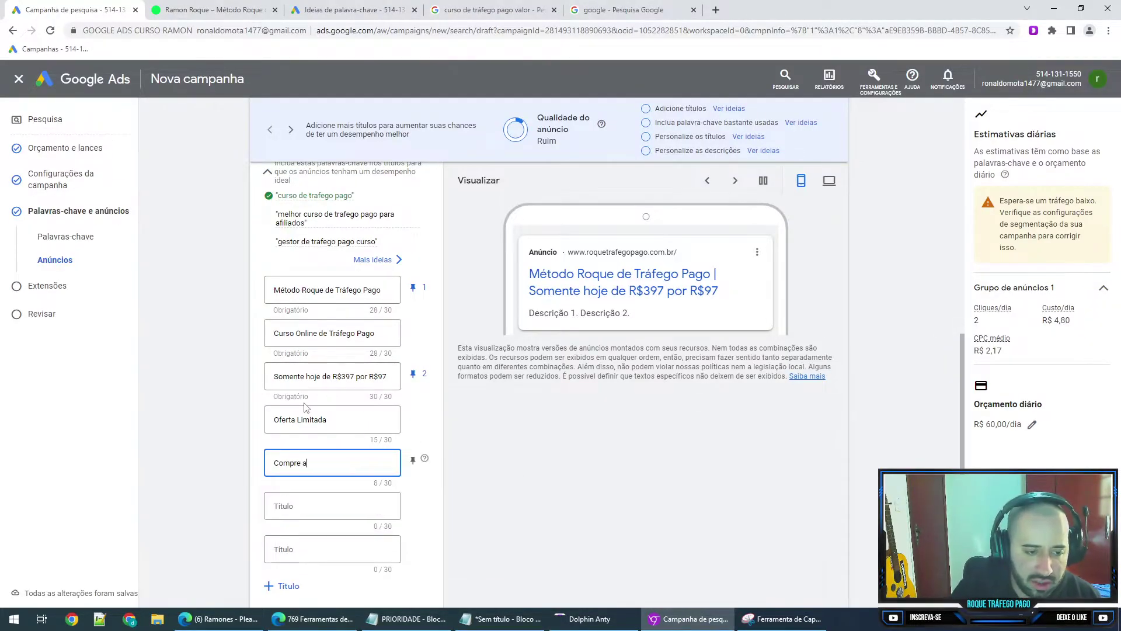
key("Tab")
key("Tab")
key("Tab")
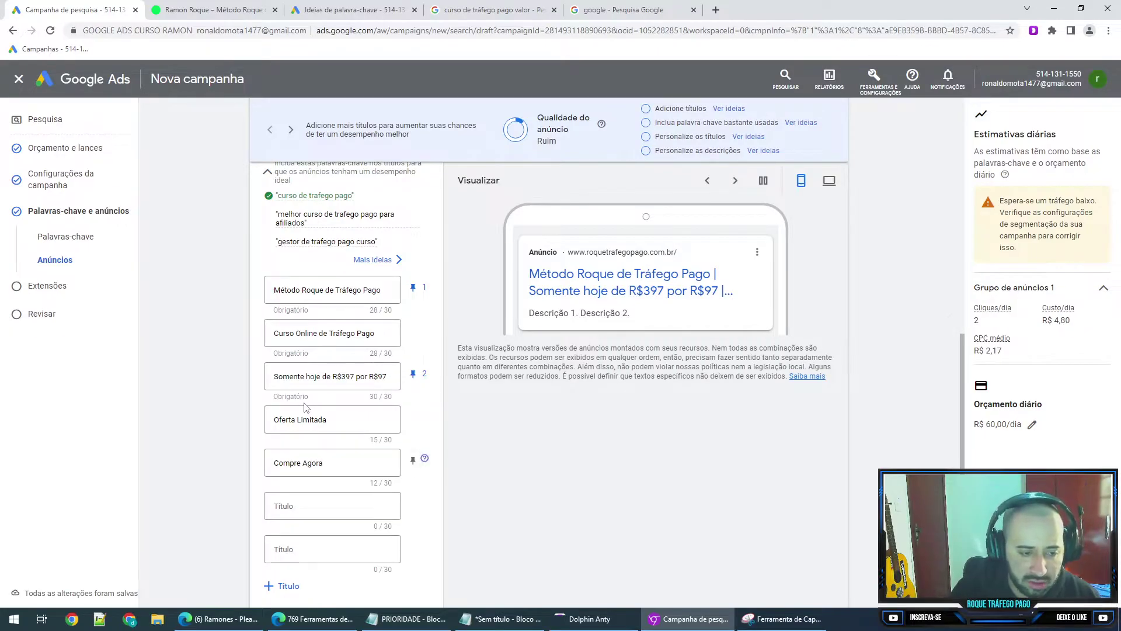
- Enter "Faça Parte Curso 100%Online" as the sixth headline
type("Faça Parte Curso")
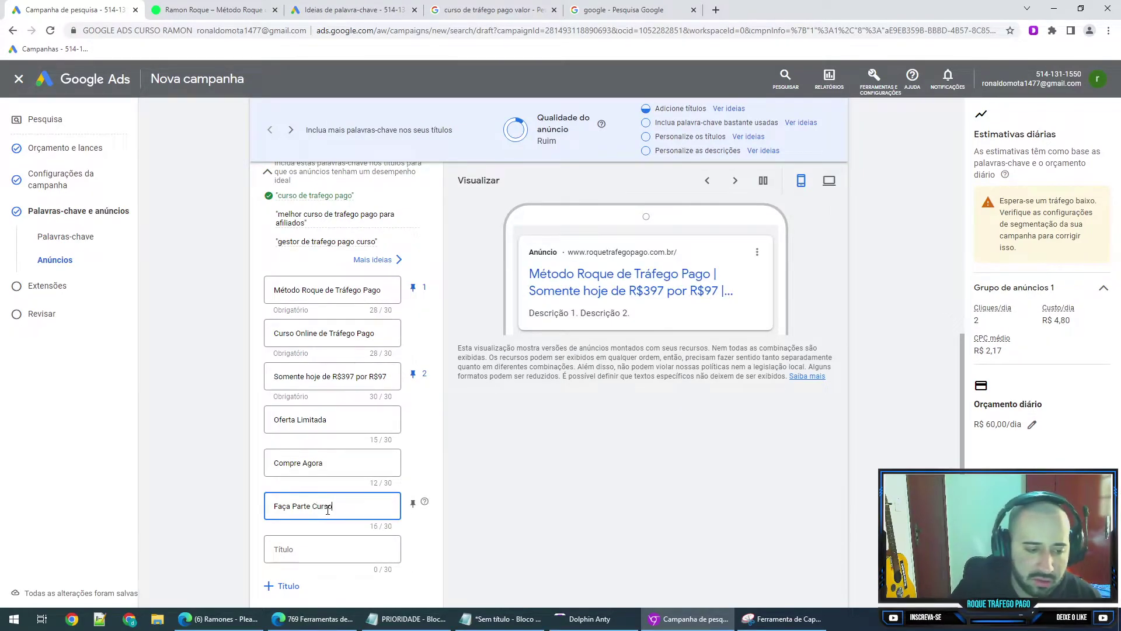
type("100#Online")
left_click_drag(346, 507, 352, 506)
type("%")
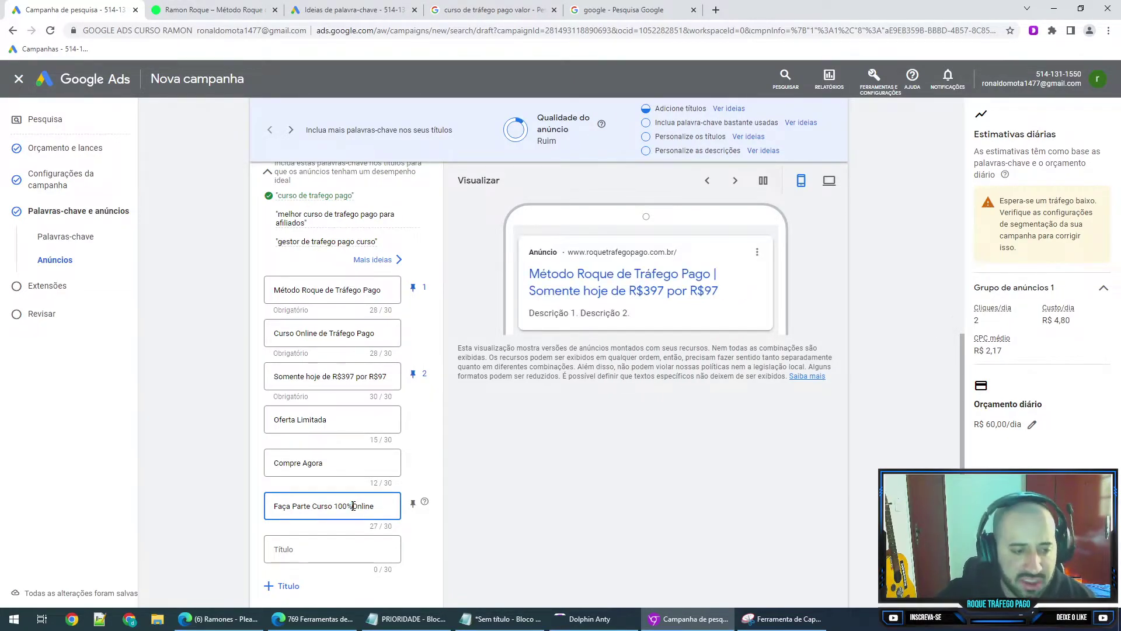
- Copy the landing page's main headline, "Agora você pode ter acesso as principais estratégias...", into the ad's first description
scroll(327, 415, "down", 5)
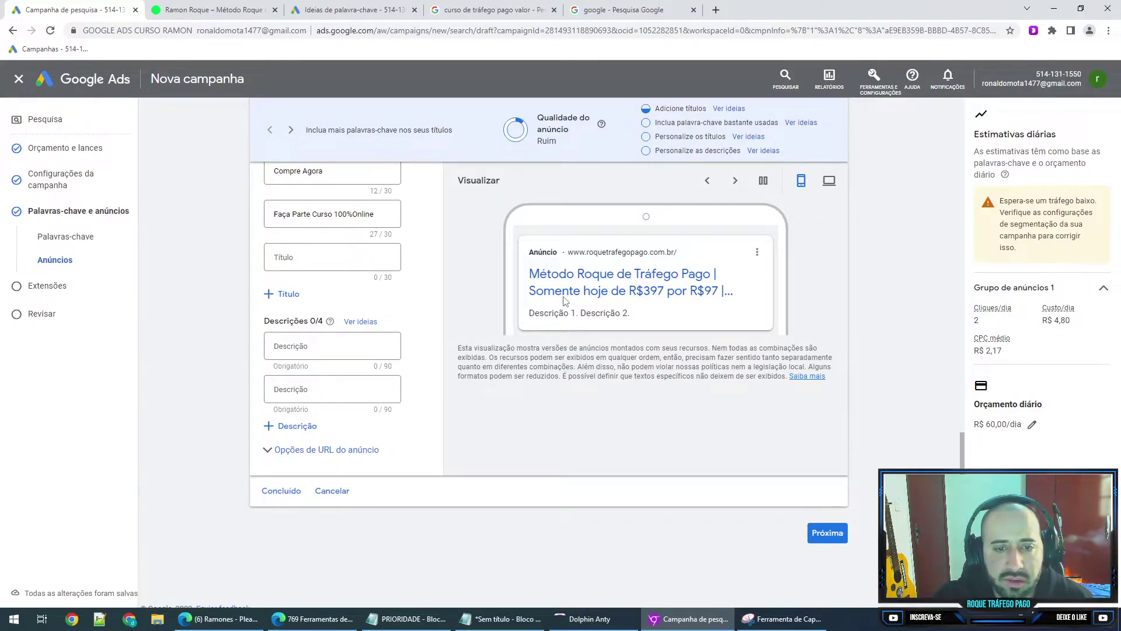
scroll(508, 316, "up", 1)
left_click(331, 408)
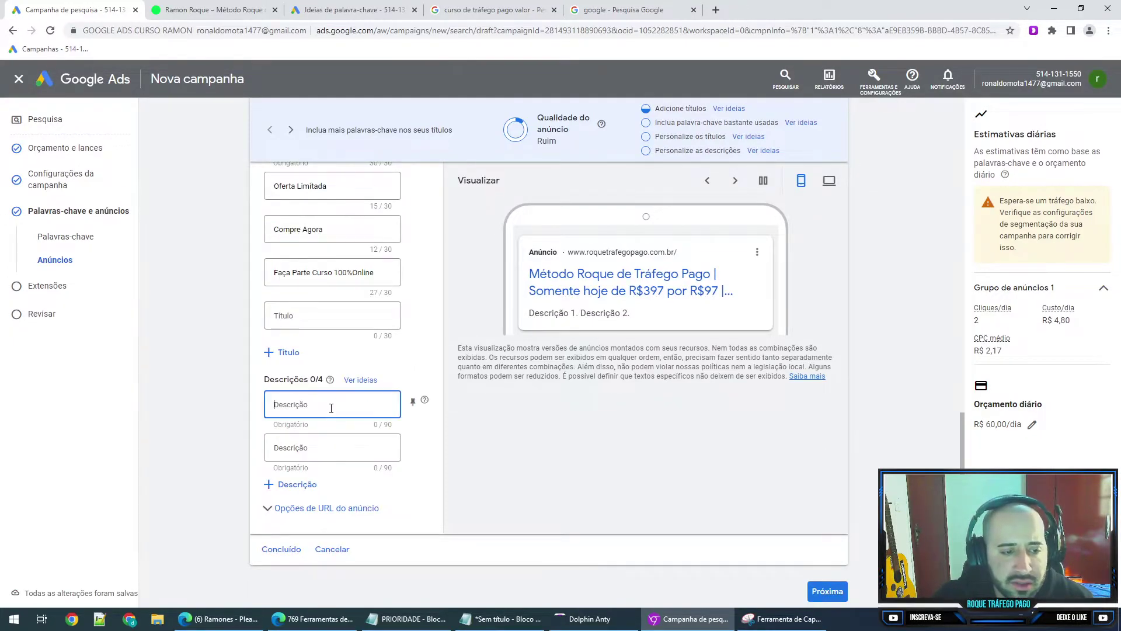
key("ctrl+Tab")
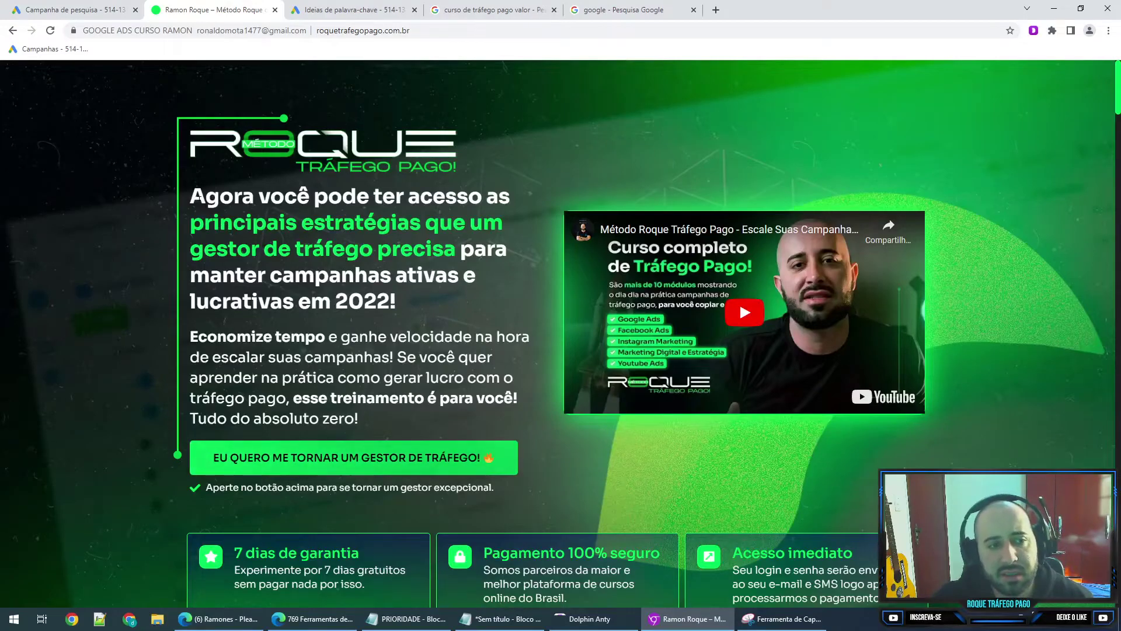
left_click_drag(190, 196, 481, 293)
key("ctrl+c")
key("ctrl+shift+Tab")
key("ctrl+v")
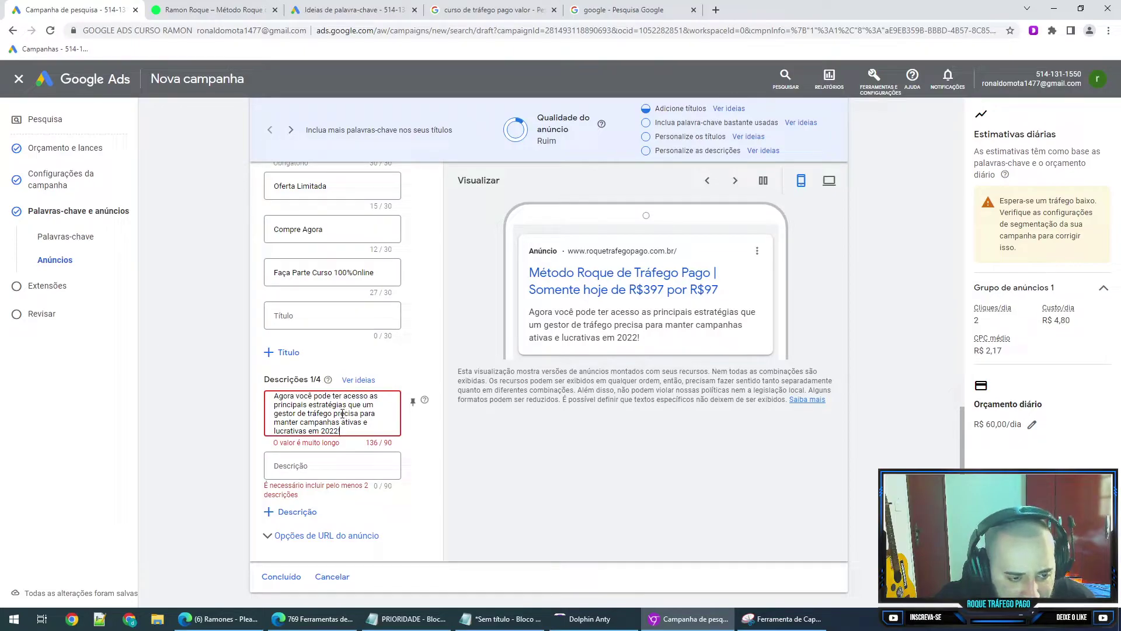
- Shorten the first description so it ends at "gestor de tráfego precisa." by removing the rest of the sentence
left_click_drag(358, 415, 374, 433)
key("BackSpace")
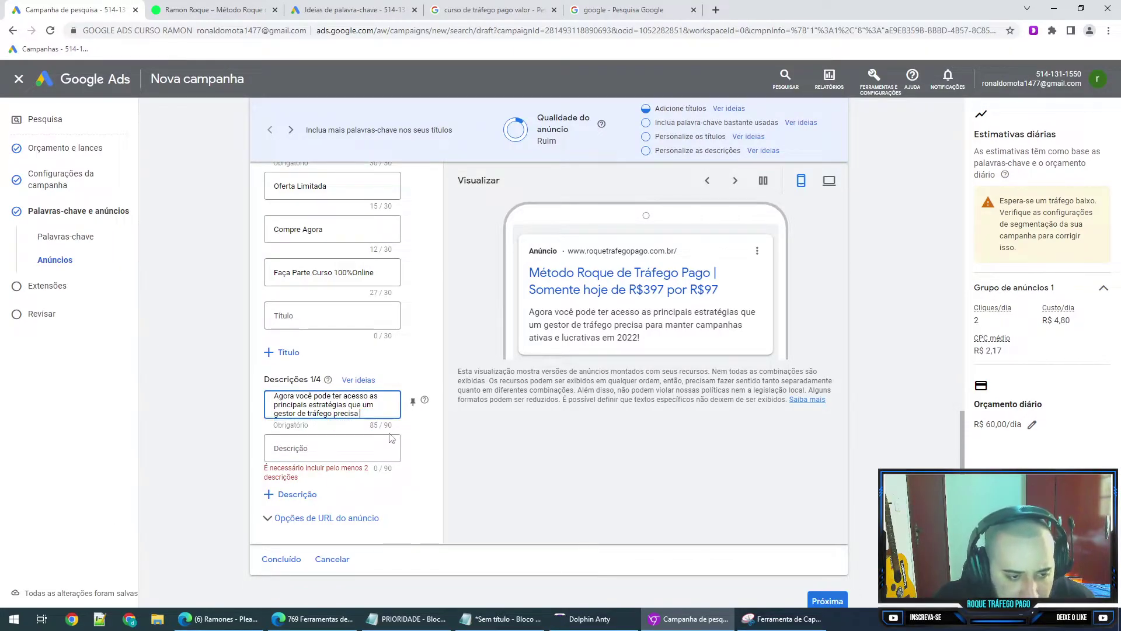
type("..")
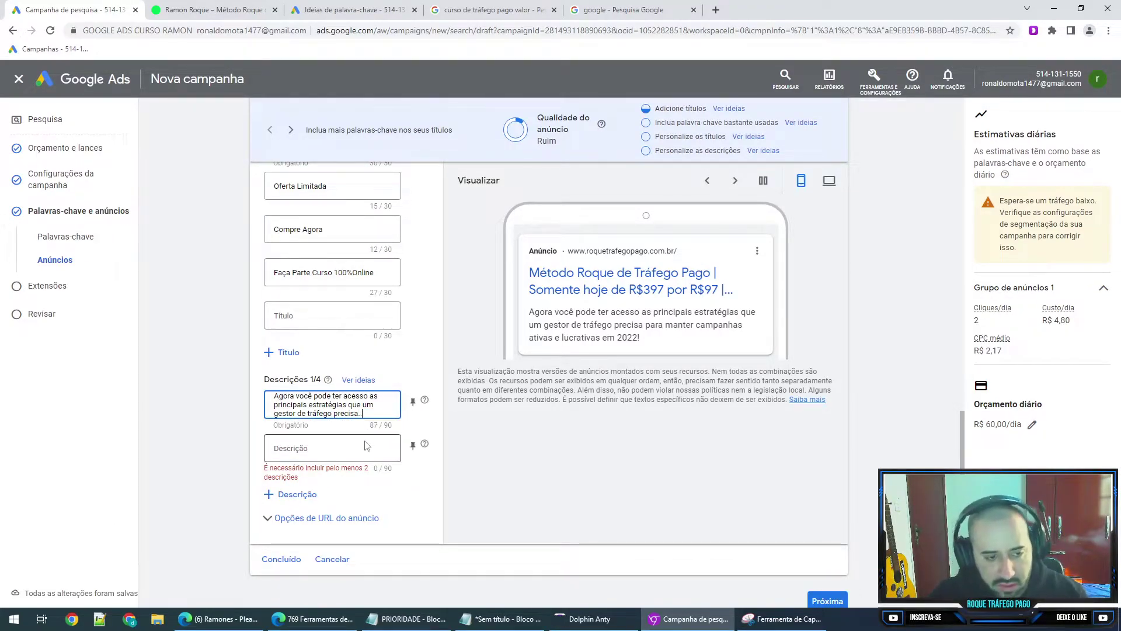
key("BackSpace")
- Fill the second description with the removed text, reworded as "Matenha suas campanhas ativas e lucrativas em 2022!"
left_click(359, 448)
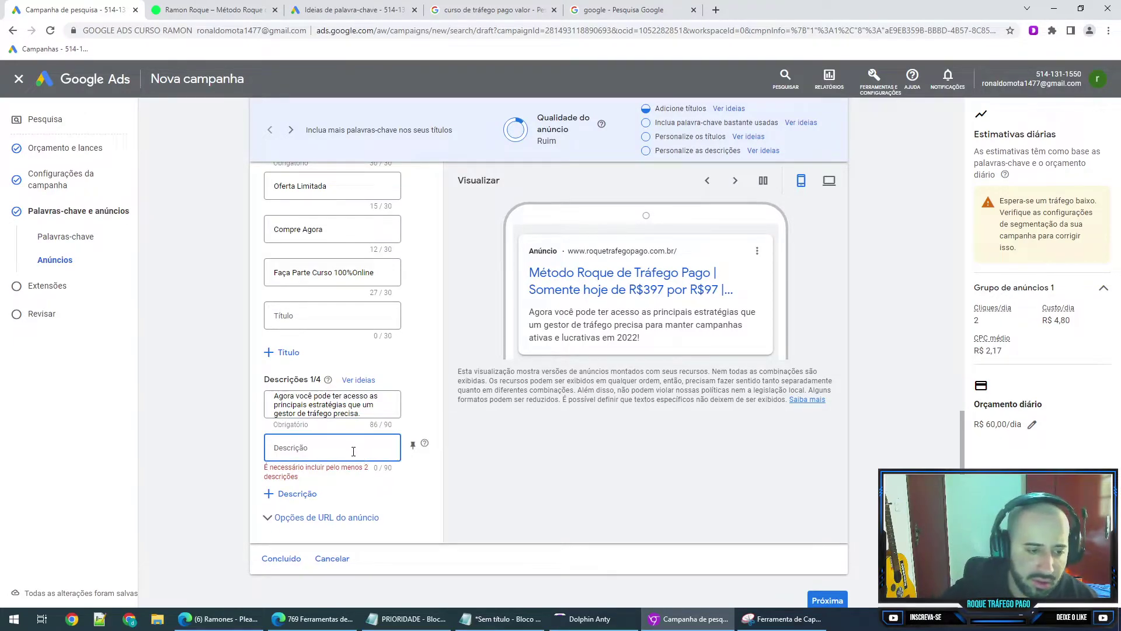
key("ctrl+v")
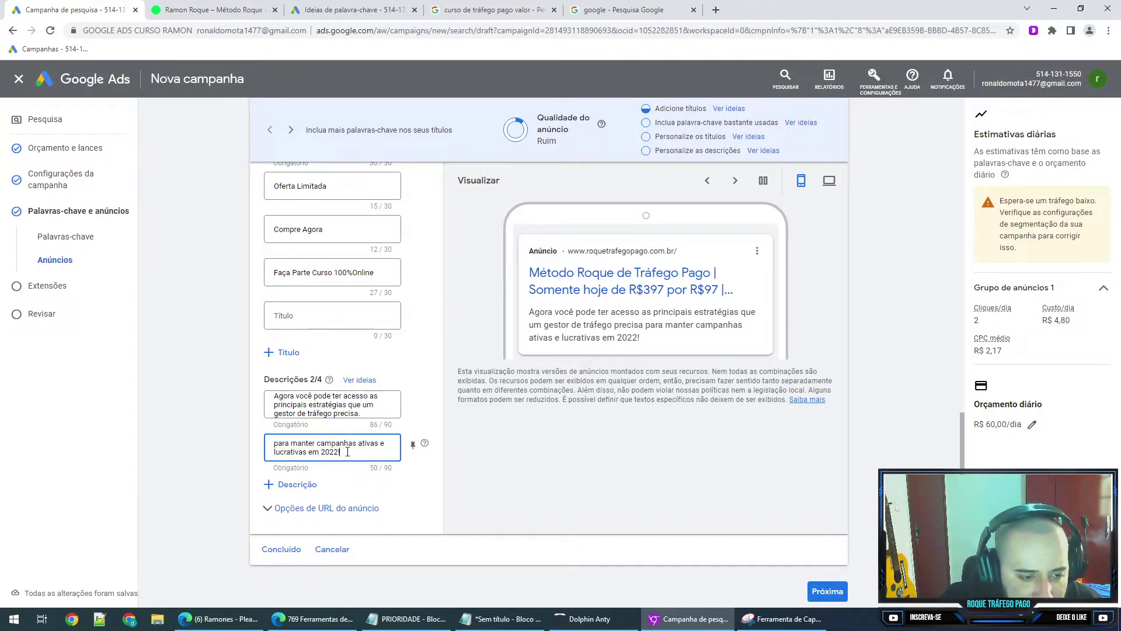
left_click_drag(319, 444, 273, 444)
type("Matenha ")
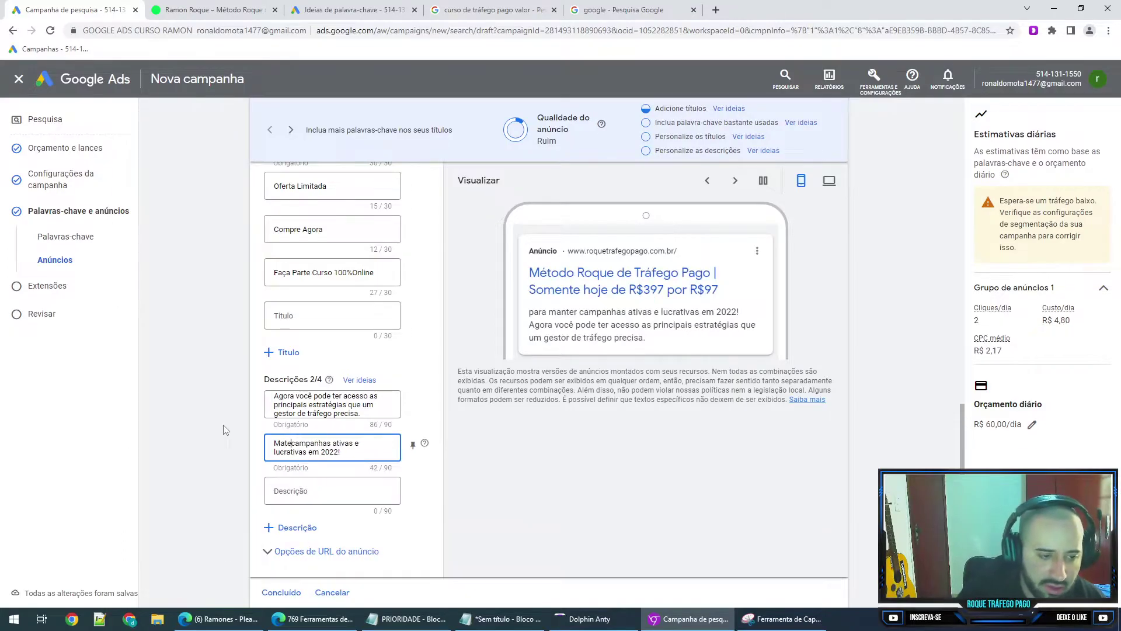
type("suas")
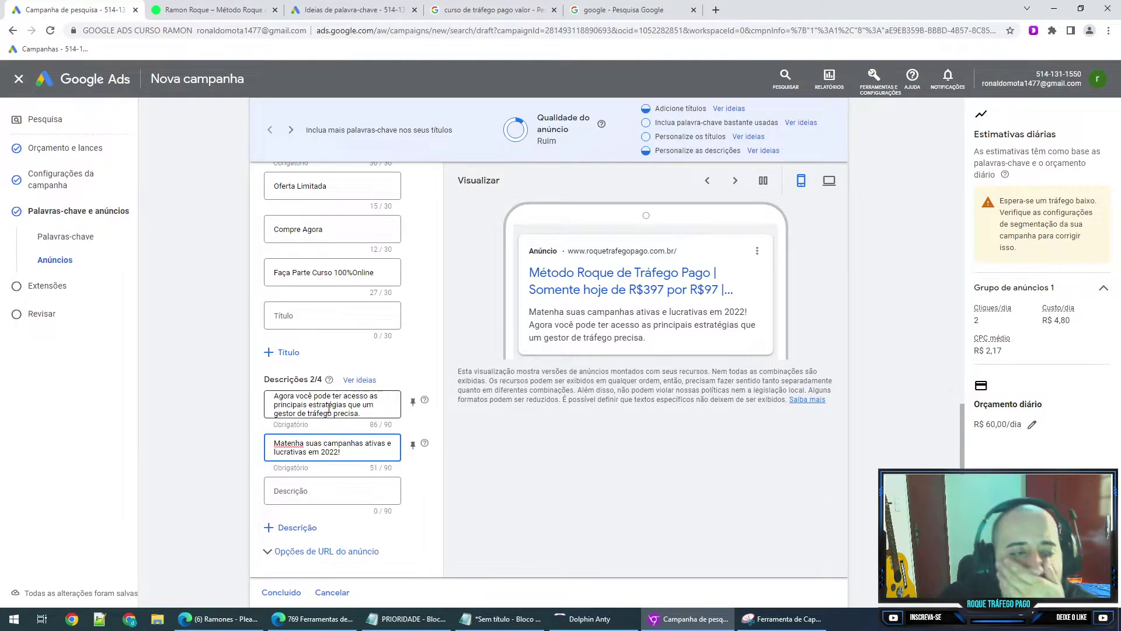
- Replace the second description with the landing page's "Economize tempo e ganhe velocidade na hora de escalar suas campanhas"
key("ctrl+Tab")
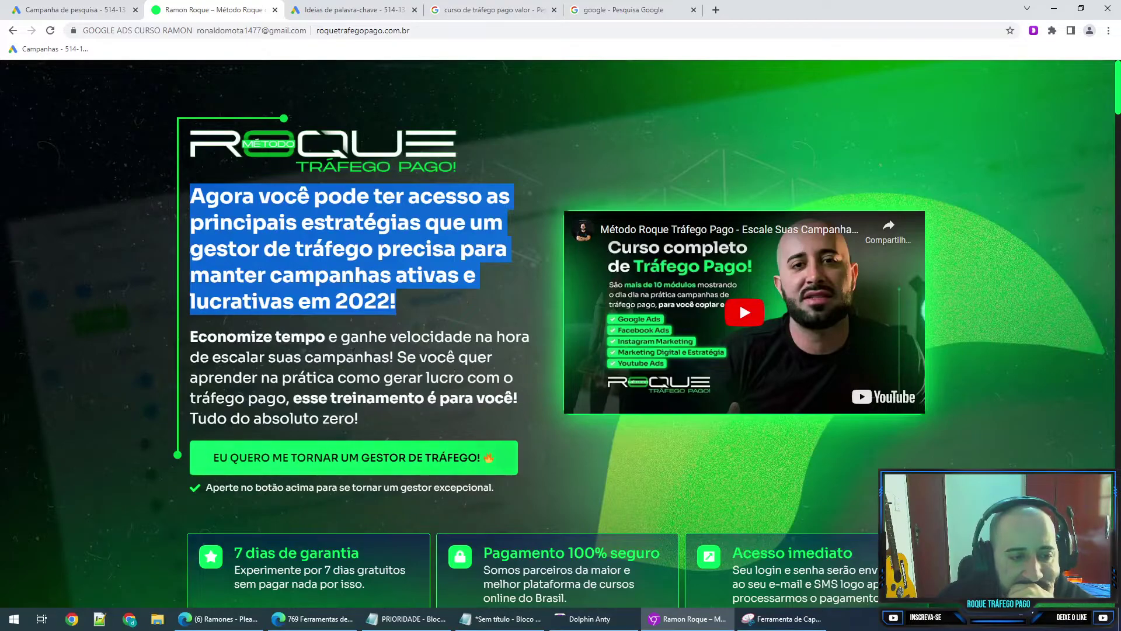
left_click_drag(190, 337, 390, 358)
left_click(218, 331)
left_click_drag(190, 337, 390, 357)
key("ctrl+c")
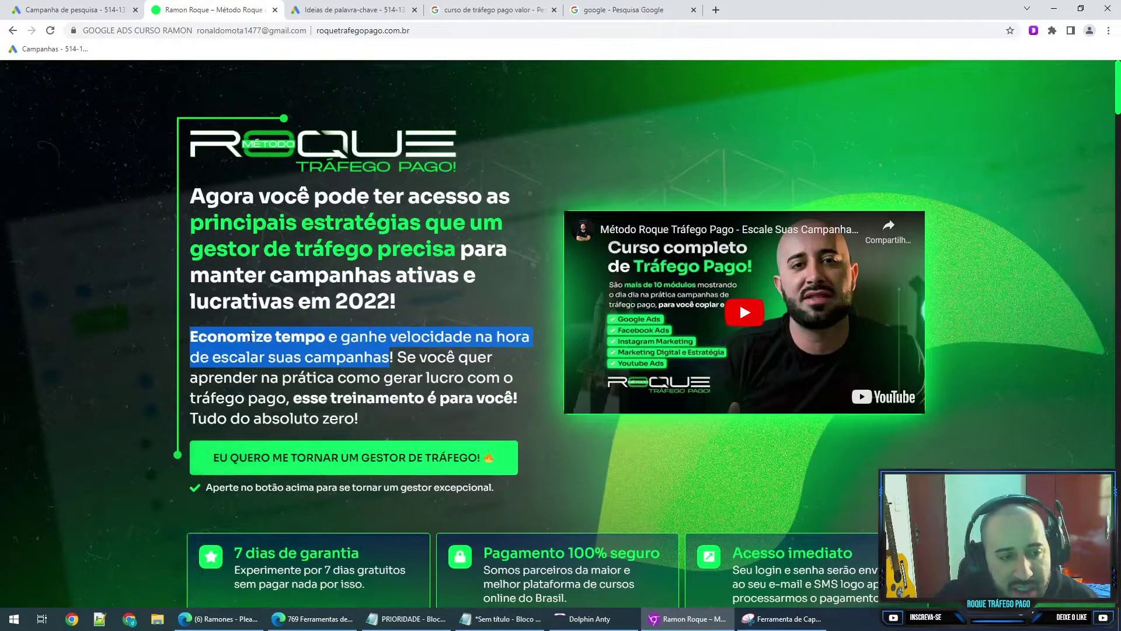
left_click(251, 338)
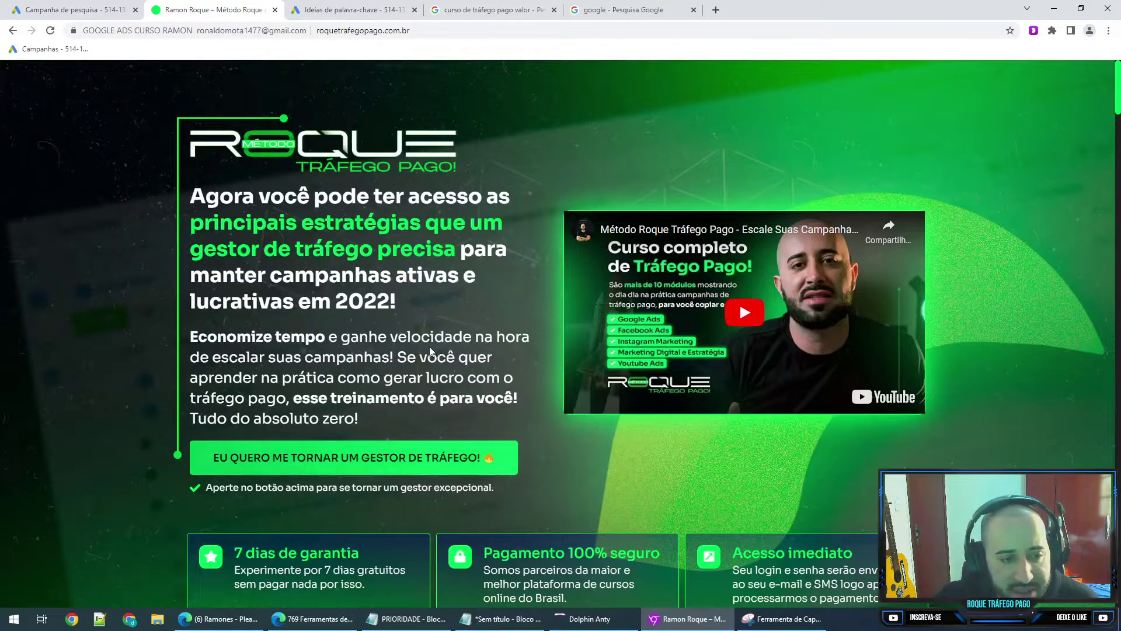
key("ctrl+1")
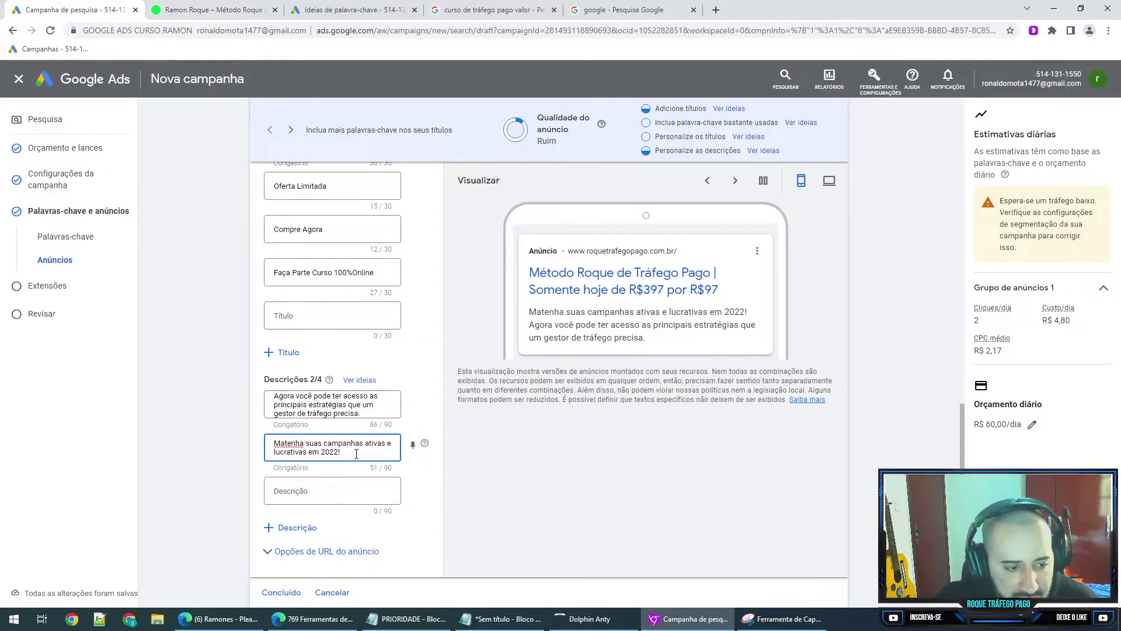
triple_click(354, 451)
key("ctrl+v")
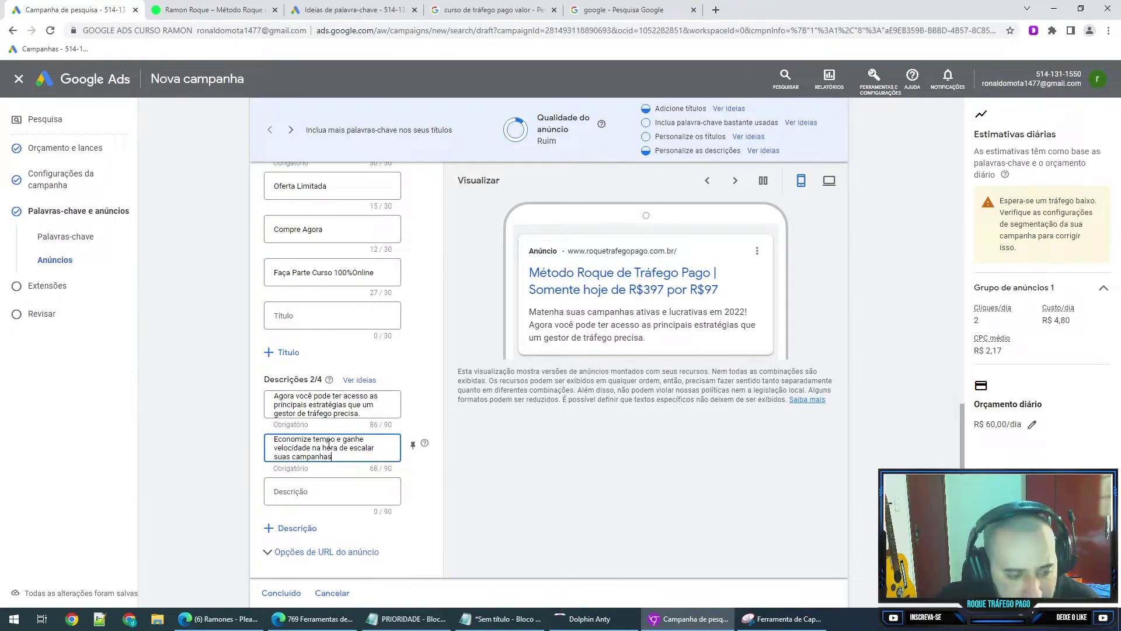
scroll(319, 439, "down", 1)
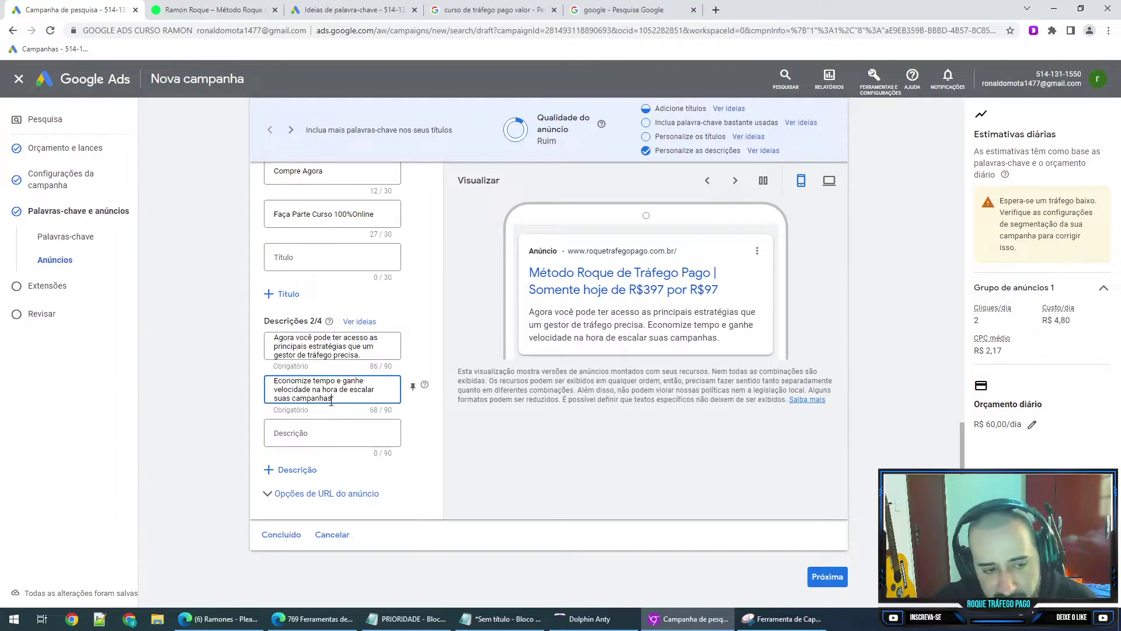
right_click(237, 354)
left_click(207, 349)
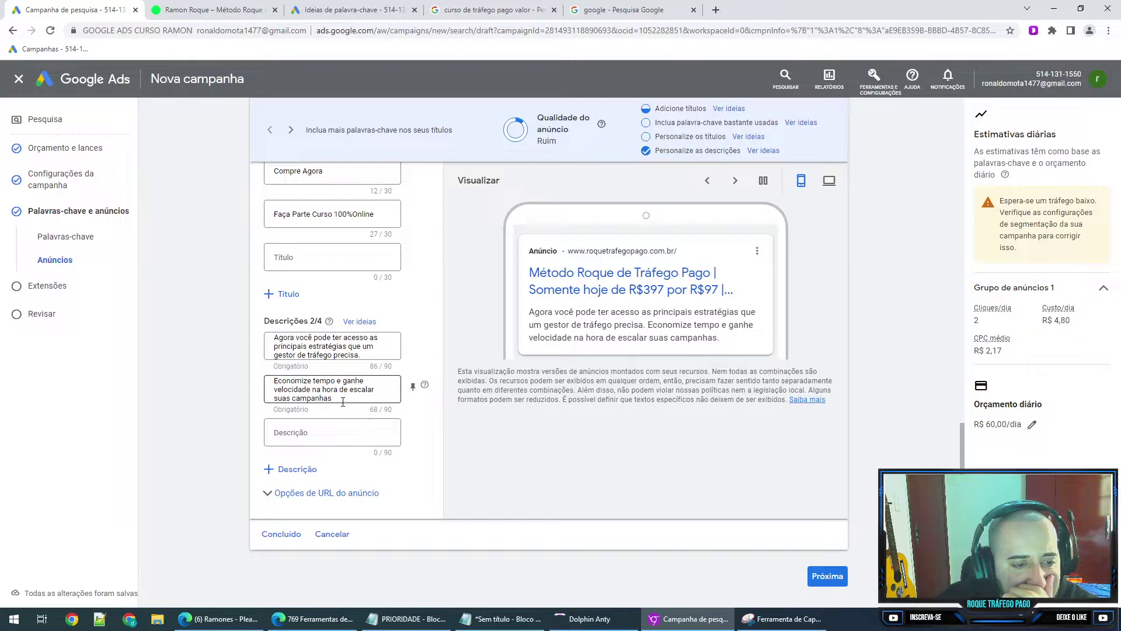
- Fill the third description with the landing page text from "Se você quer aprender na prática" through "Tudo do absoluto zero!"
left_click(346, 442)
type("d")
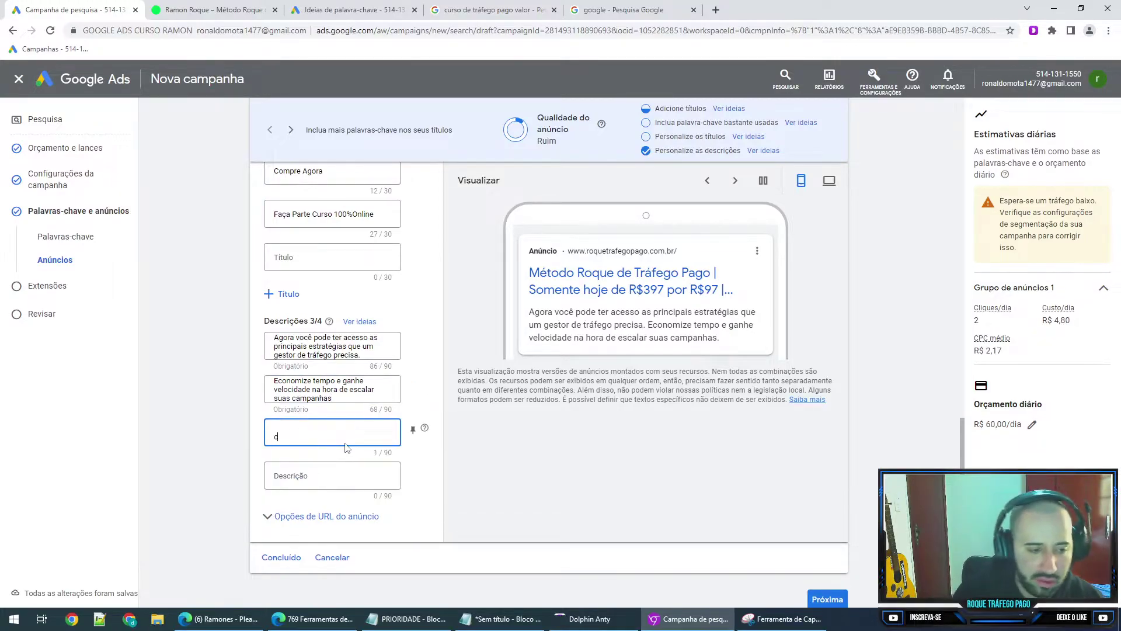
left_click(224, 8)
scroll(326, 236, "down", 4)
left_click_drag(291, 223, 377, 243)
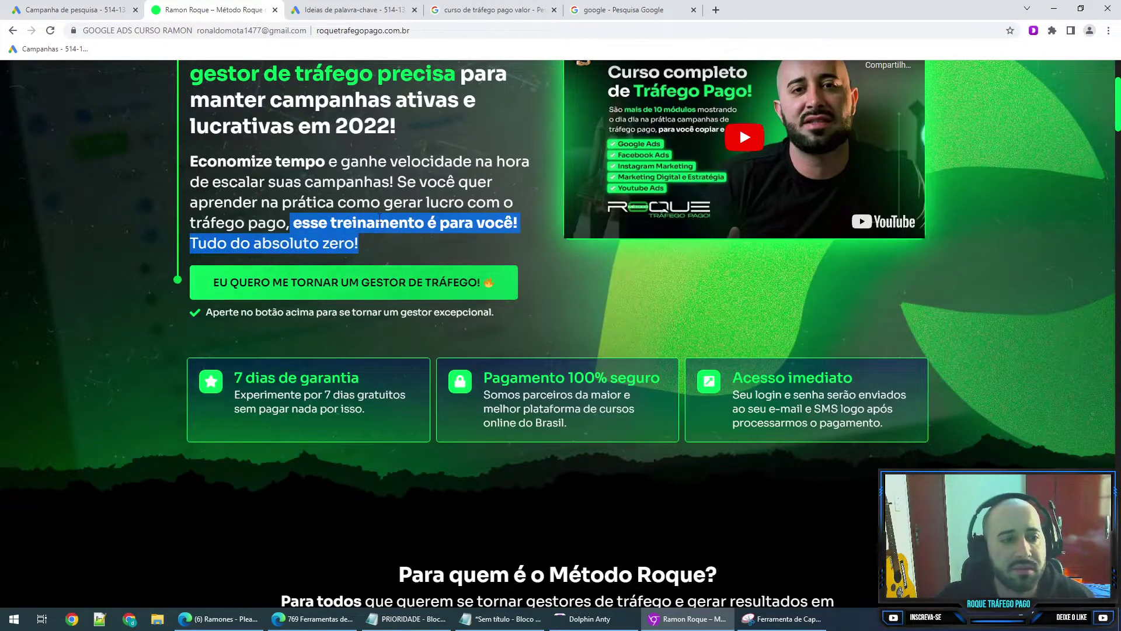
left_click_drag(397, 182, 446, 247)
left_click(70, 10)
type("urso")
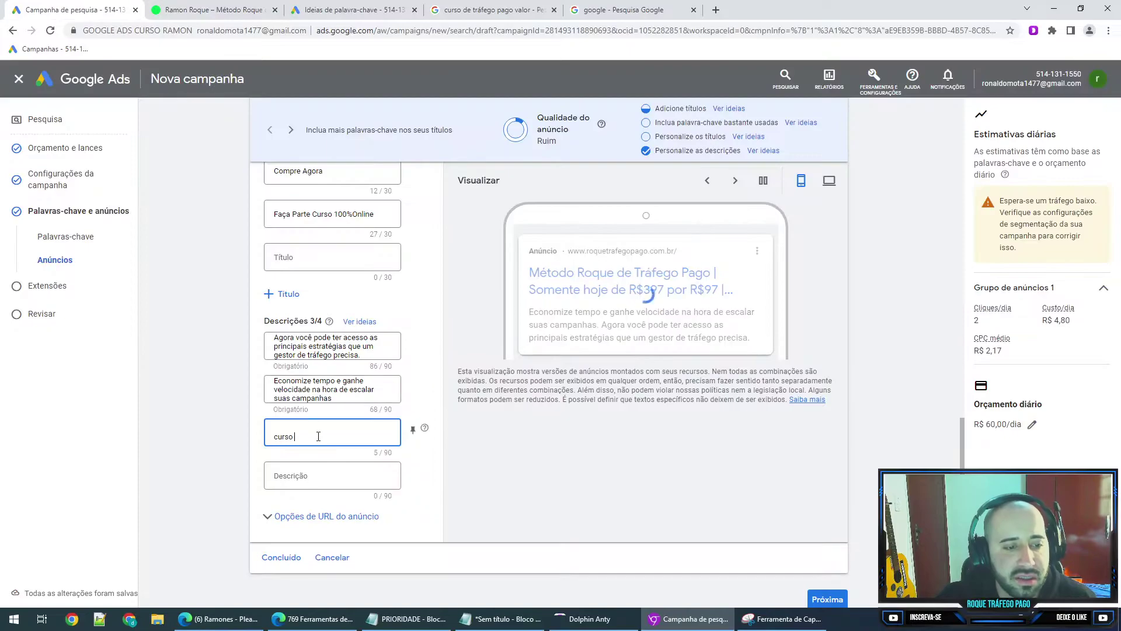
key("ctrl+a")
type("Se você quer aprender na prática como gerar lucro com o tráfego pago, esse treinamento é para você! Tudo do absoluto zero!")
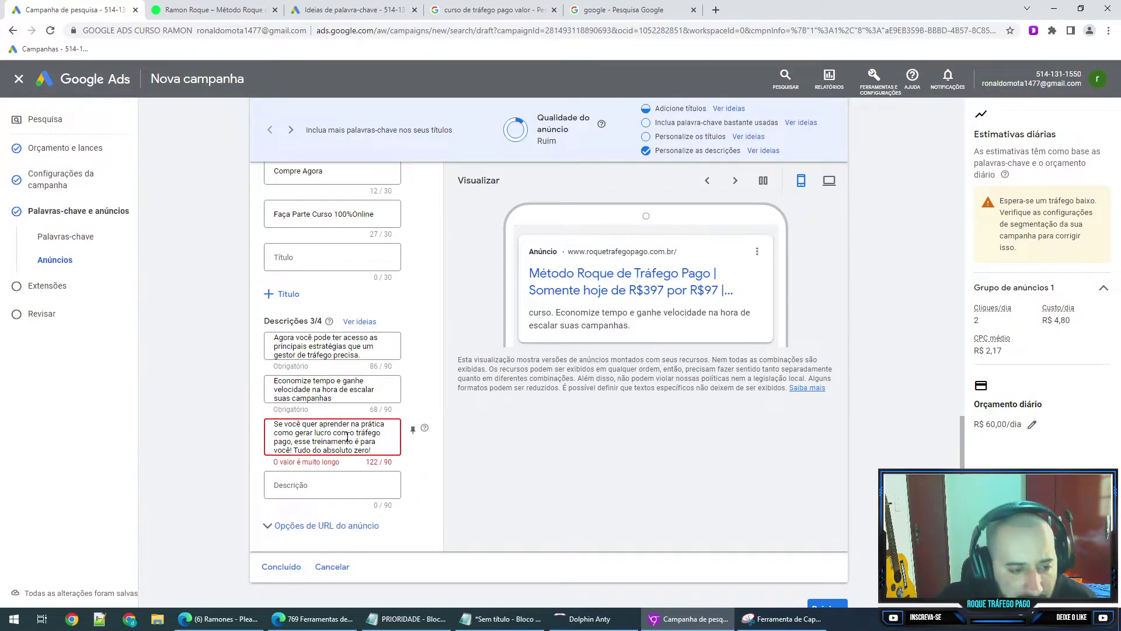
- Shorten the third description to "Aprenda na prática como gerar lucro com o tráfego pago. Tudo do absoluto zero"
left_click_drag(350, 424, 229, 407)
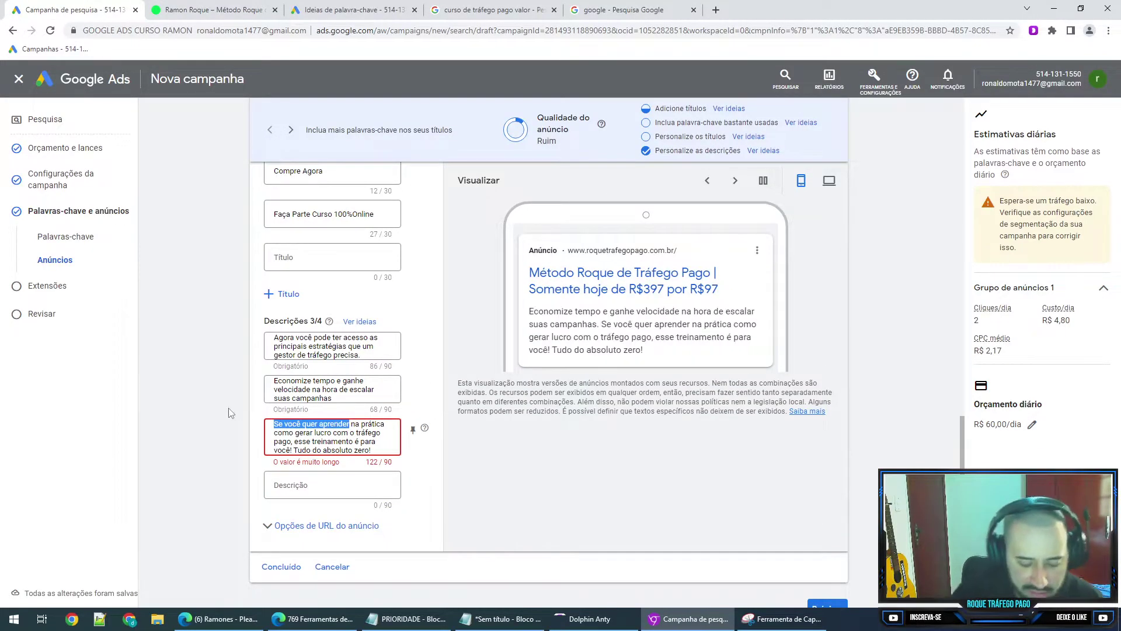
type("Aprenda")
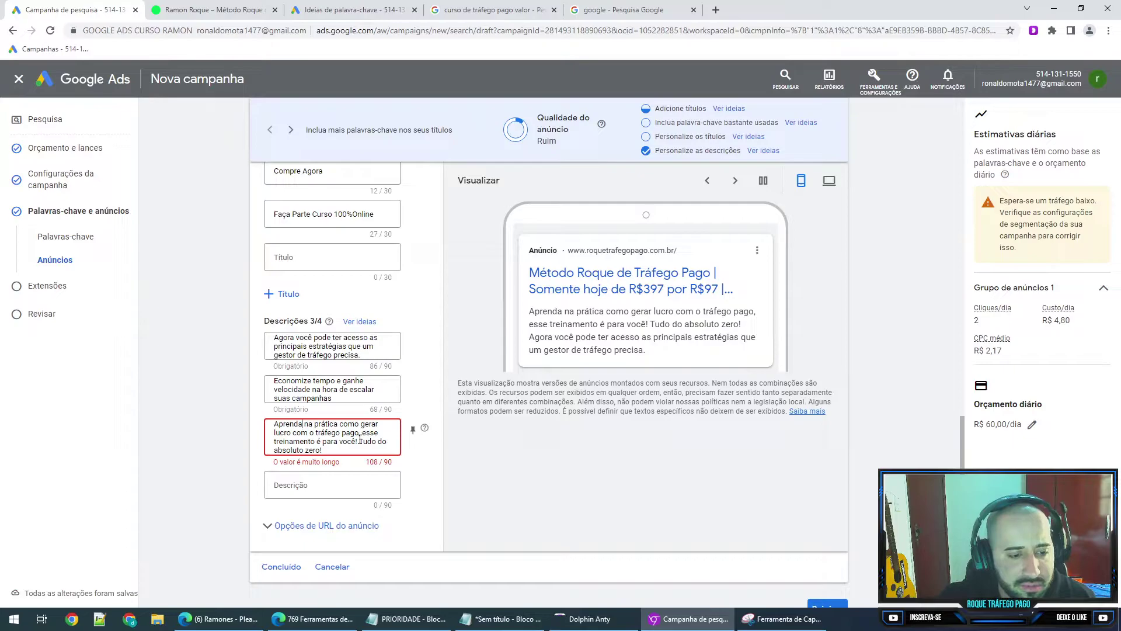
left_click_drag(359, 432, 362, 441)
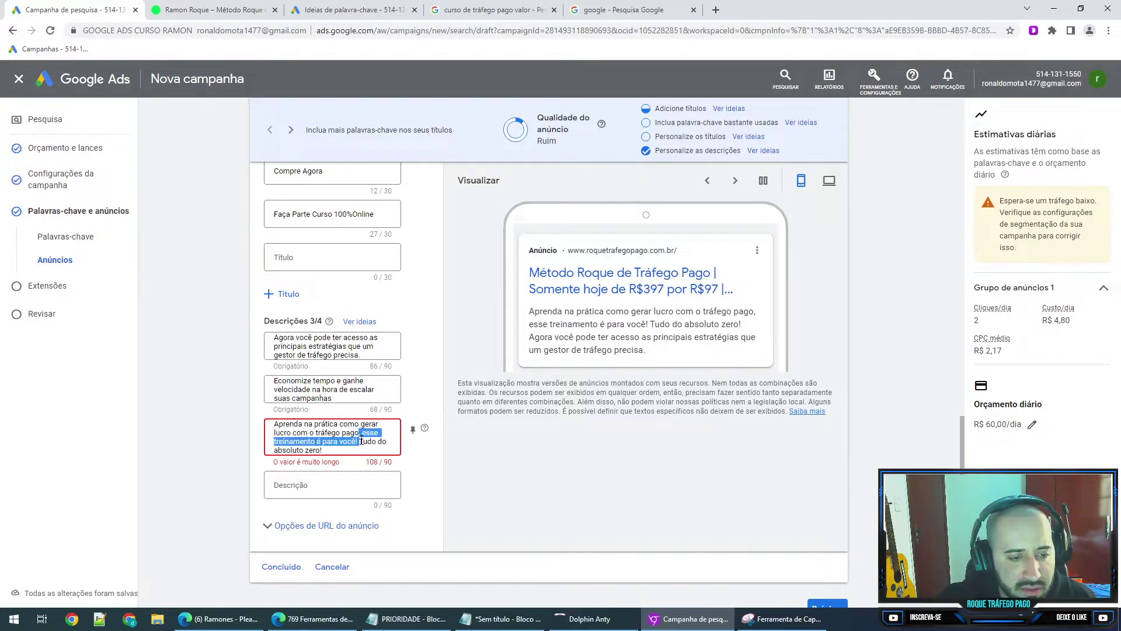
key("BackSpace")
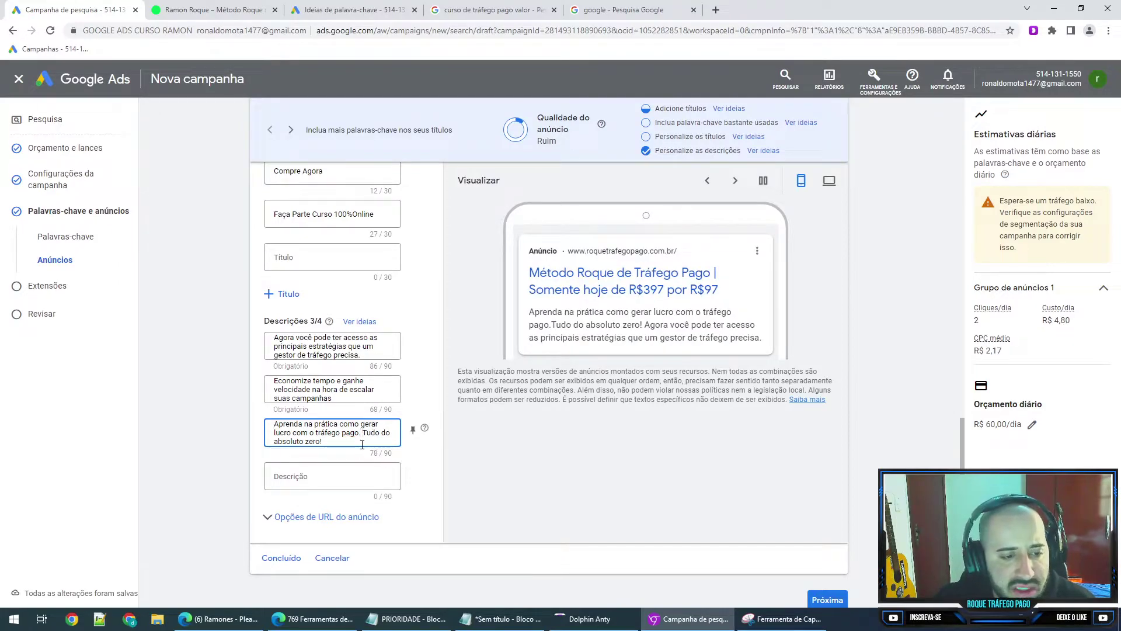
key("BackSpace")
- Remove the final period from the first description
left_click(360, 354)
key("BackSpace")
scroll(232, 381, "down", 1)
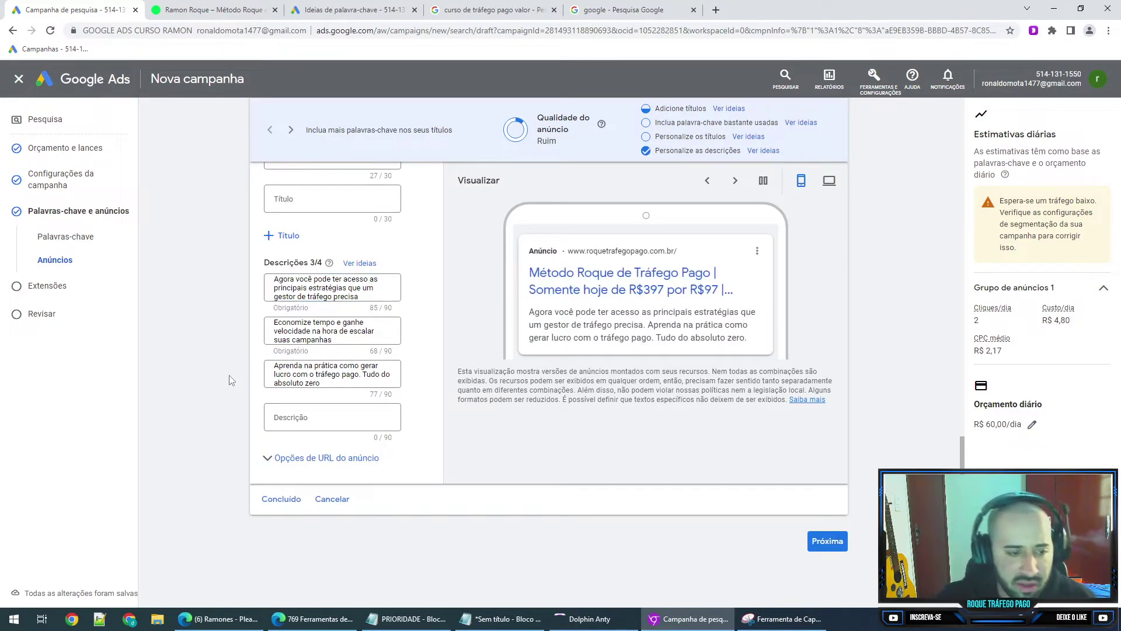
scroll(308, 430, "down", 1)
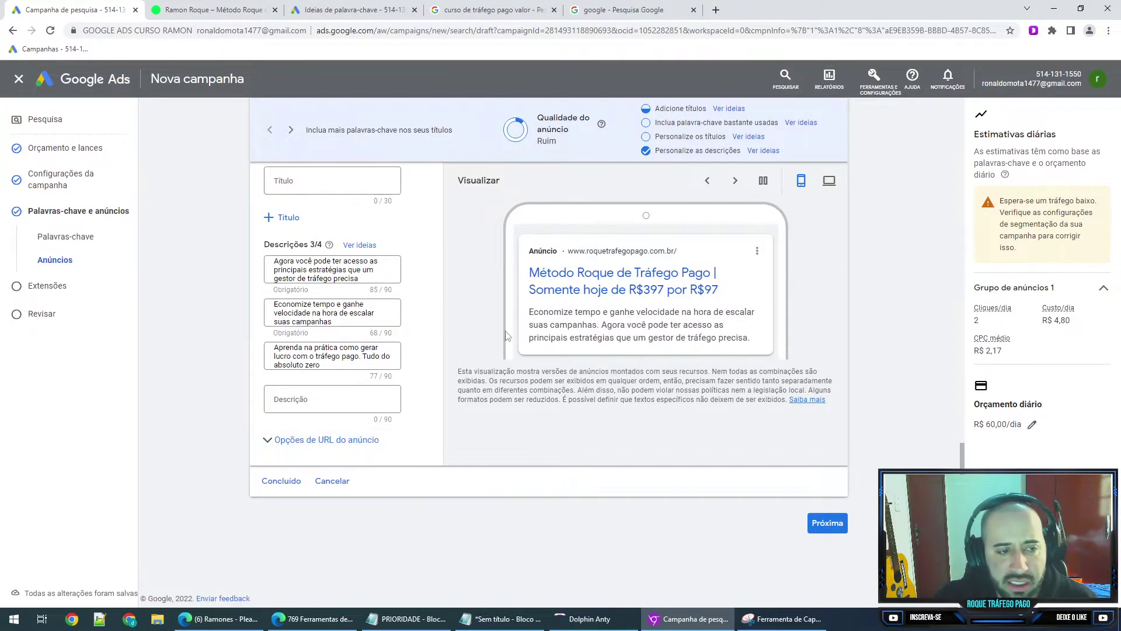
scroll(324, 383, "up", 2)
scroll(325, 378, "down", 2)
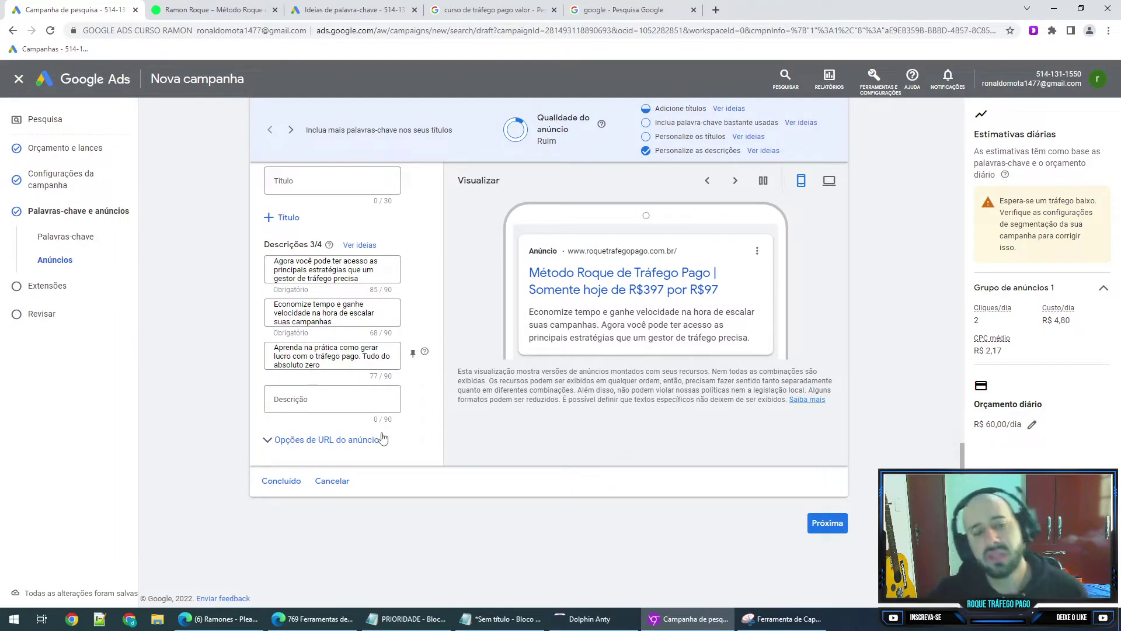
scroll(374, 376, "up", 9)
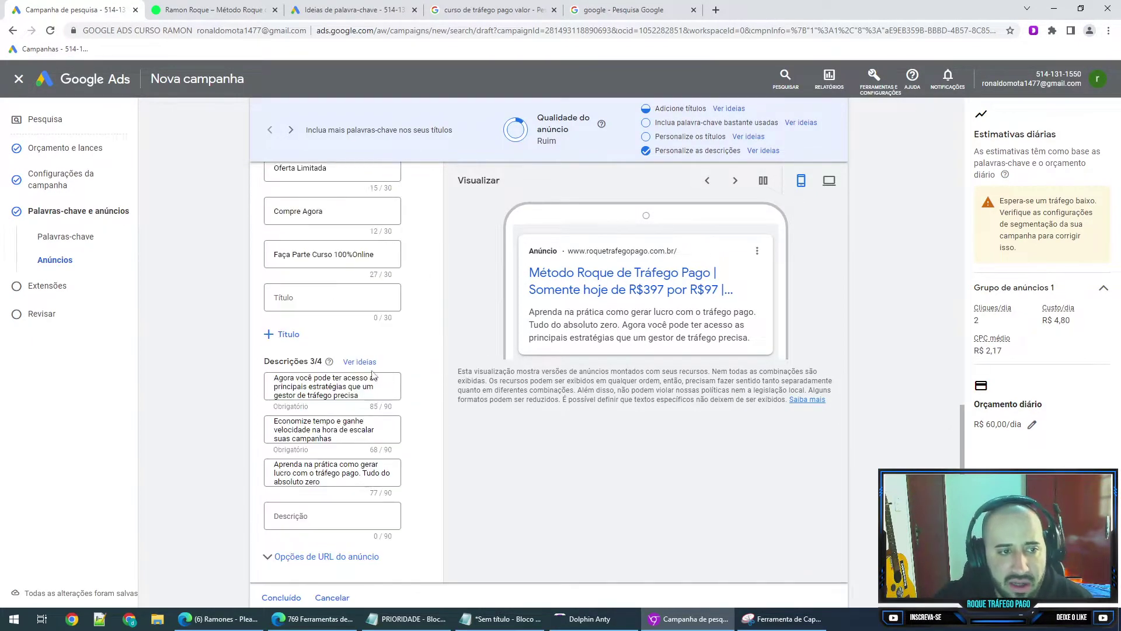
scroll(383, 364, "down", 9)
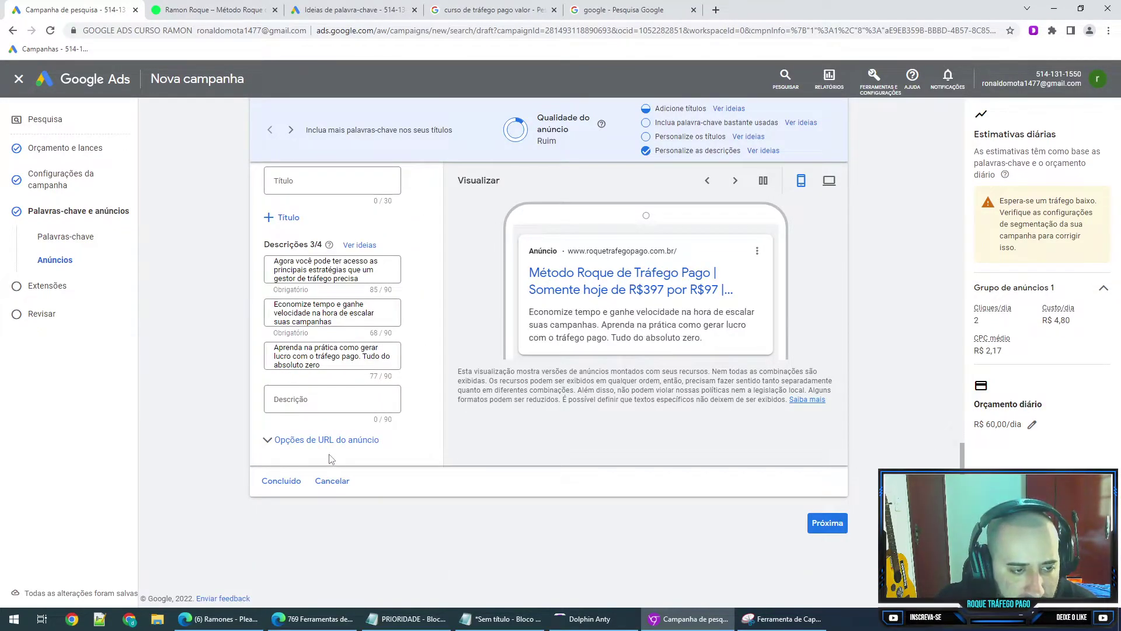
- Compare the ad's headlines and suggested headline keywords with the campaign's phrase-match keyword list
scroll(330, 460, "up", 8)
scroll(311, 424, "up", 4)
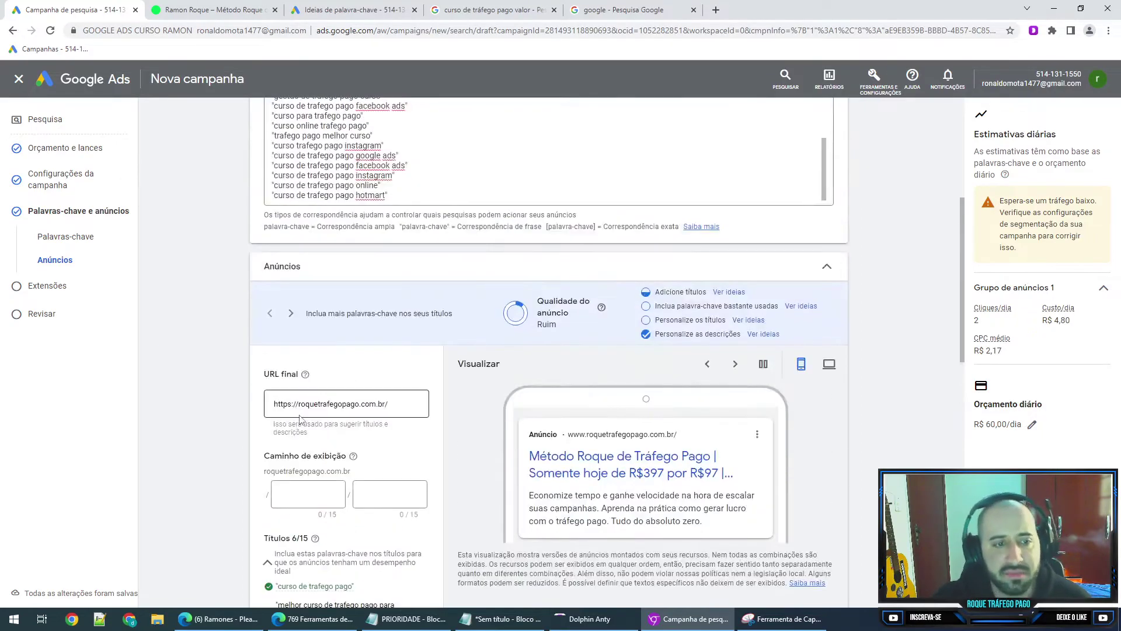
scroll(301, 424, "down", 3)
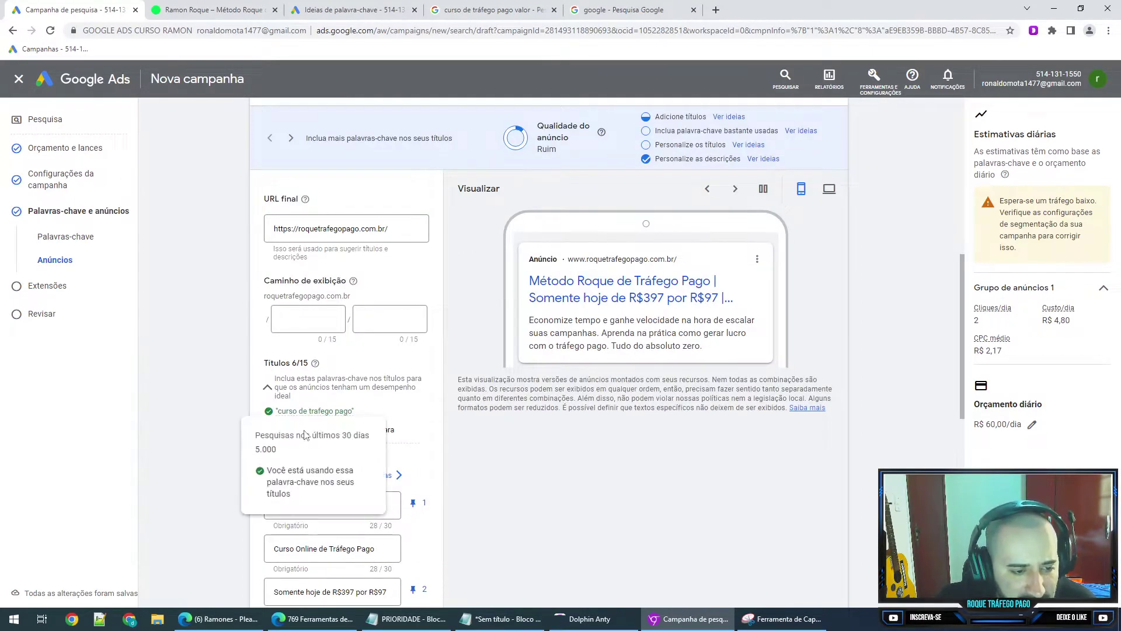
mouse_move(384, 443)
scroll(321, 293, "up", 6)
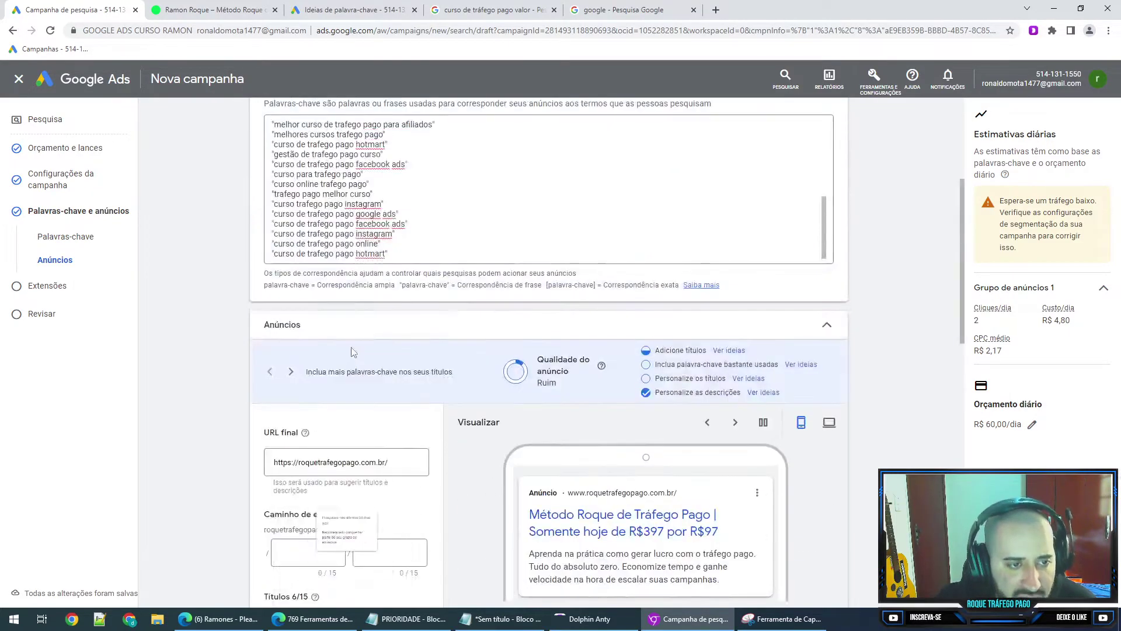
scroll(363, 251, "up", 2)
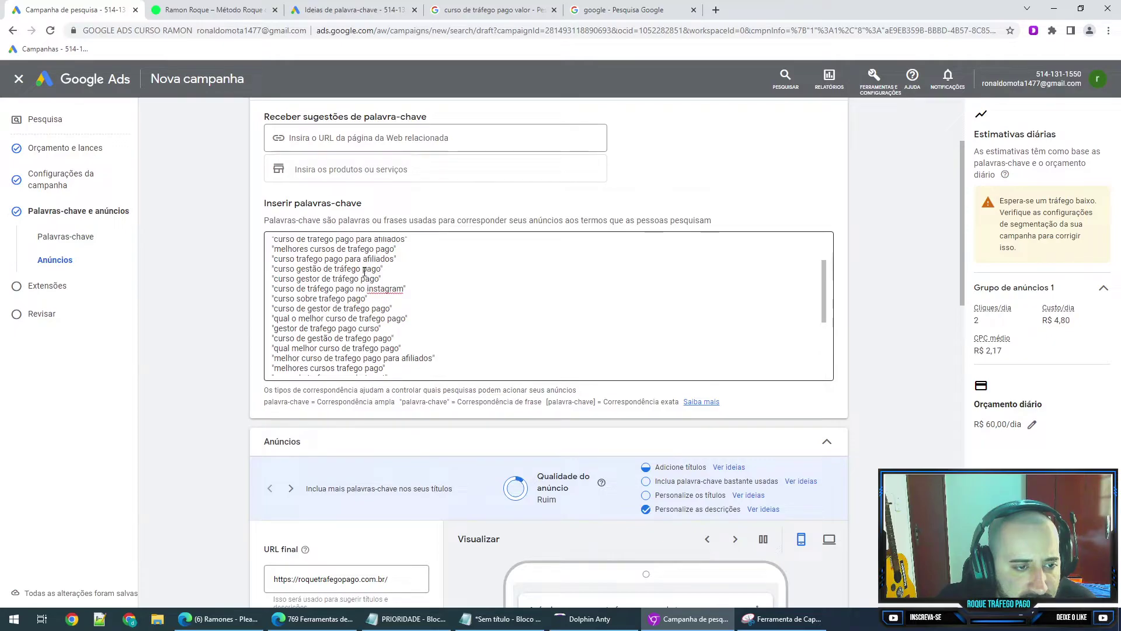
left_click_drag(272, 259, 388, 257)
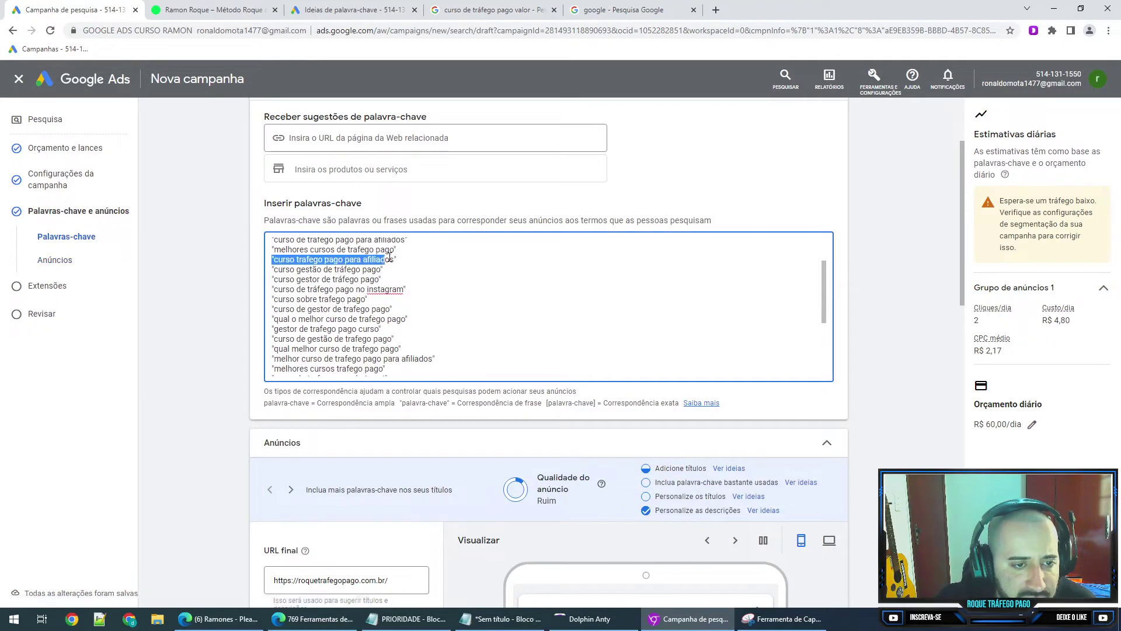
scroll(386, 327, "down", 8)
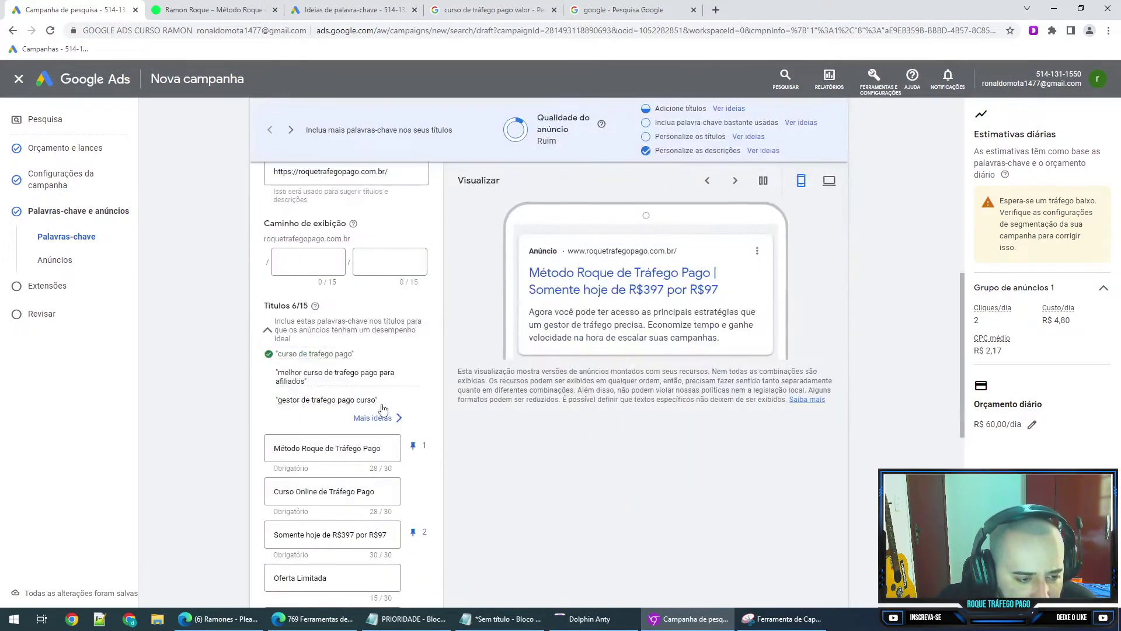
scroll(383, 409, "down", 1)
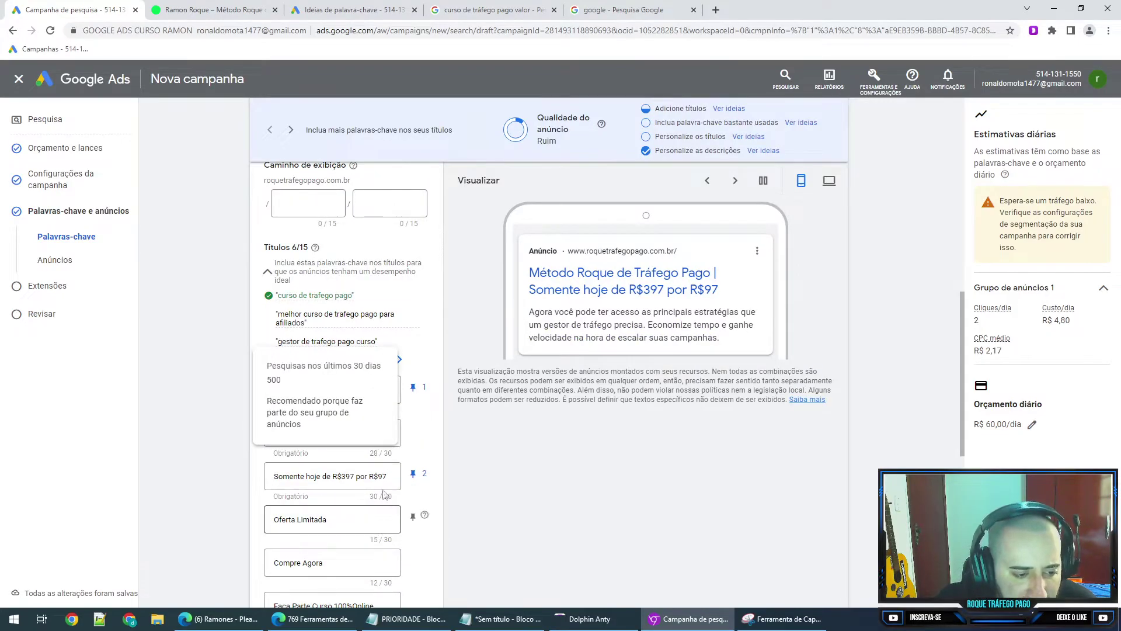
scroll(426, 467, "down", 1)
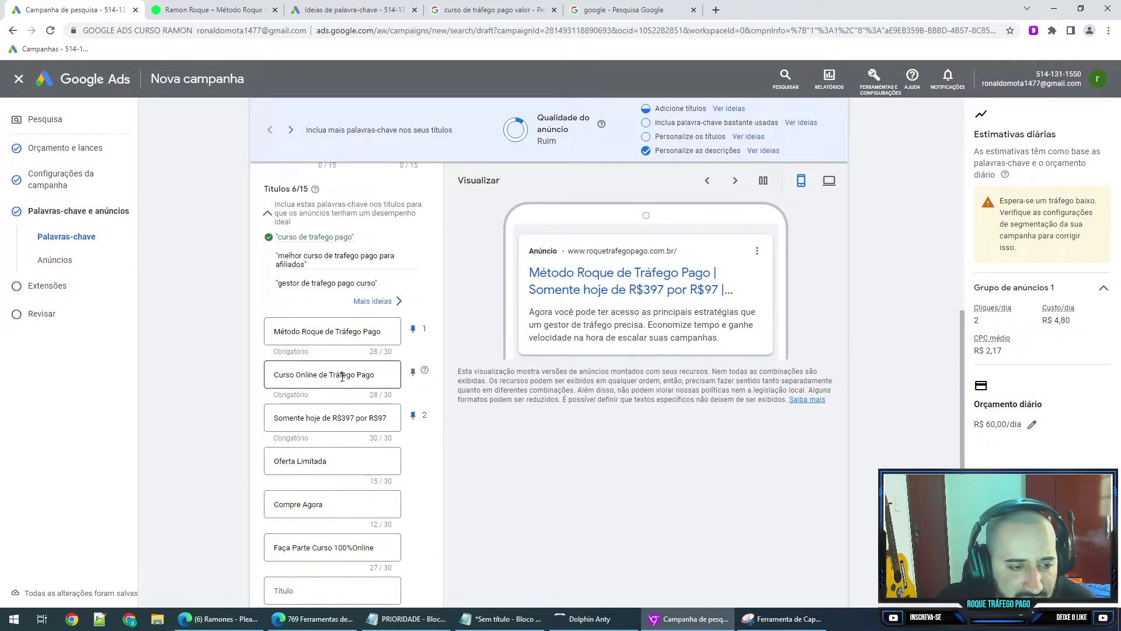
- Add "Curso de Tráfego Pago" as the seventh headline of the ad
scroll(310, 461, "down", 2)
left_click(315, 467)
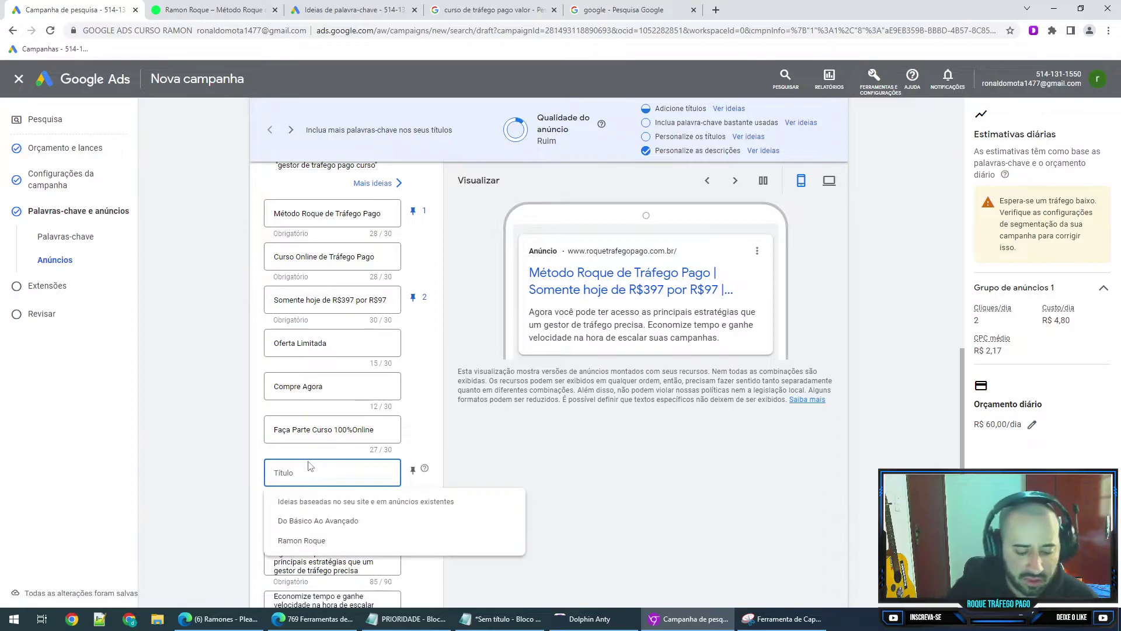
type("Curso dfe")
key("BackSpace")
key("BackSpace")
type("e")
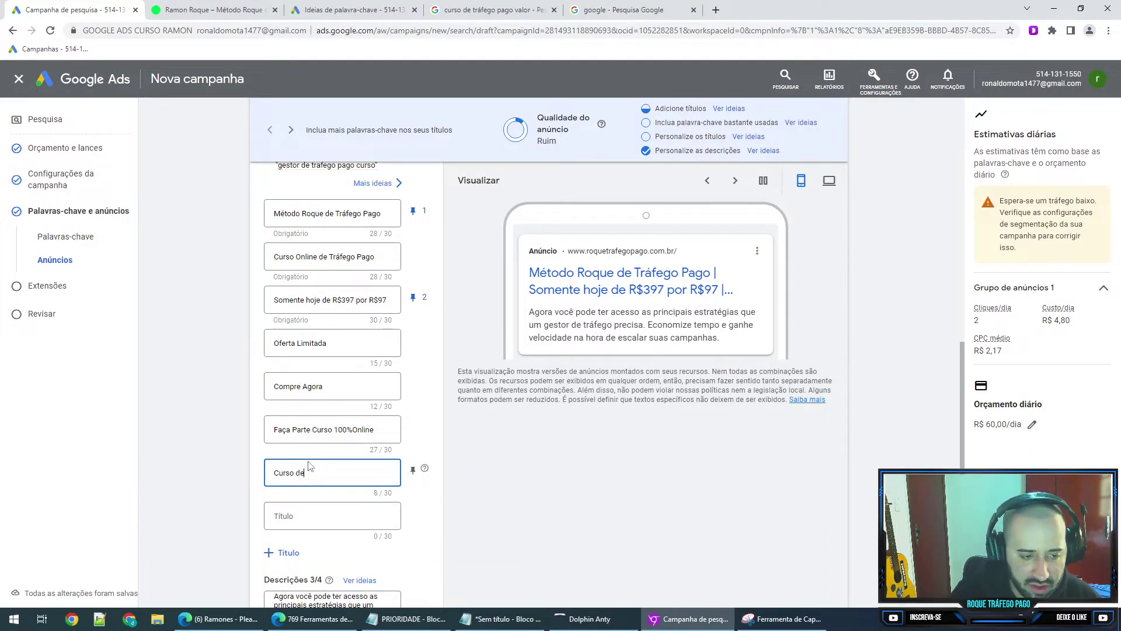
type("  Tráfego Pago")
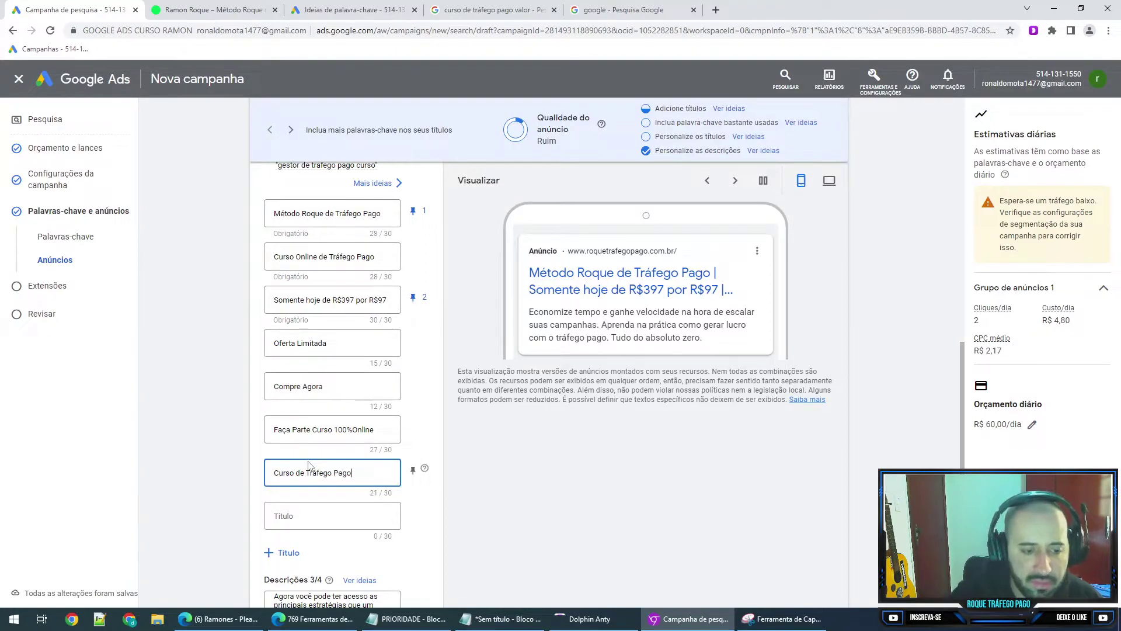
- Review the keyword list and the full set of headline suggestions based on the main keywords
scroll(323, 404, "up", 10)
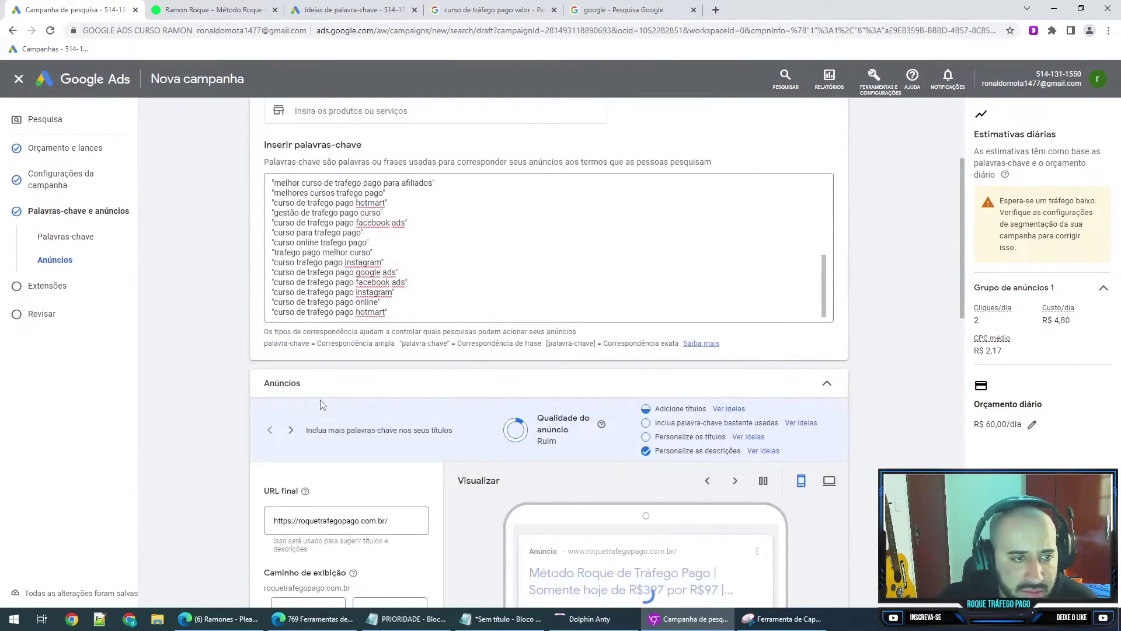
scroll(321, 401, "up", 4)
scroll(223, 383, "down", 8)
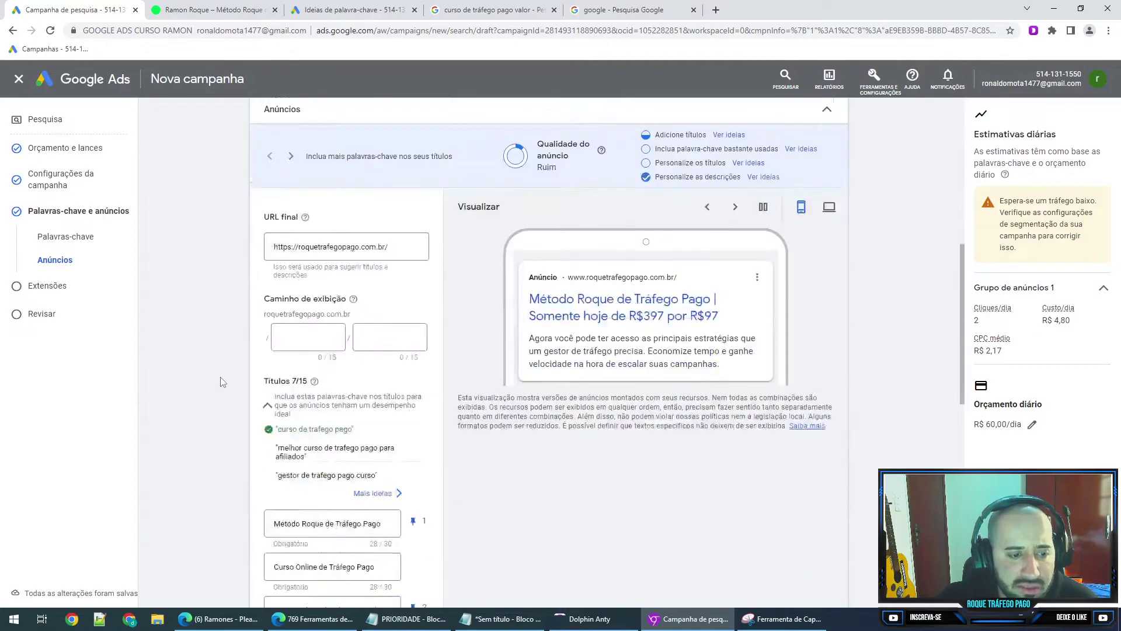
scroll(222, 382, "down", 3)
left_click(376, 318)
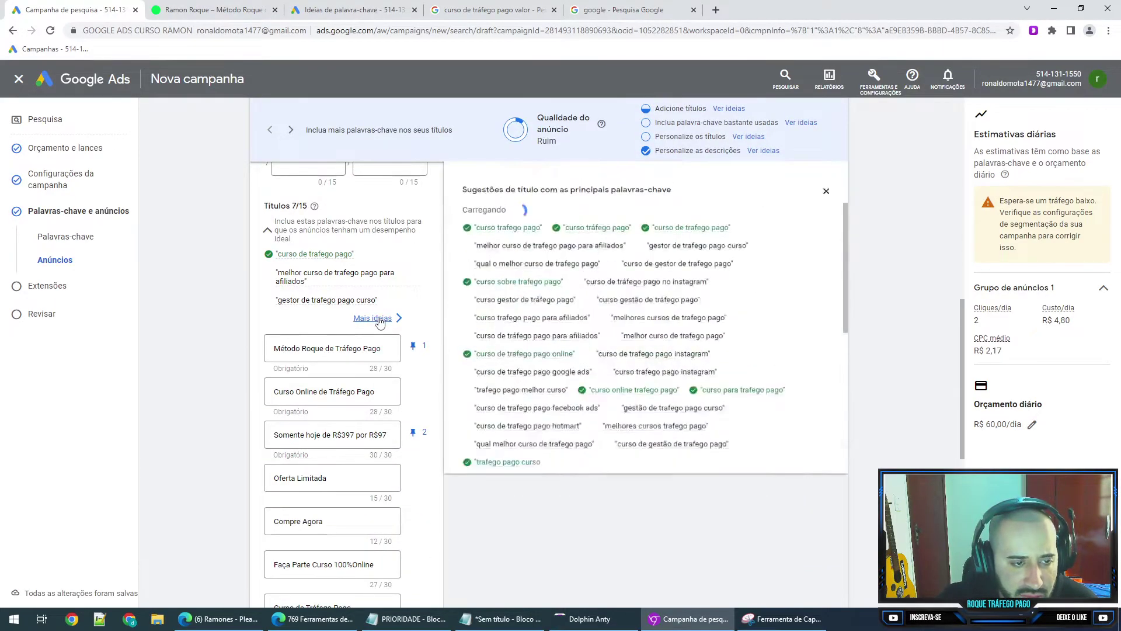
left_click(826, 192)
scroll(349, 417, "down", 1)
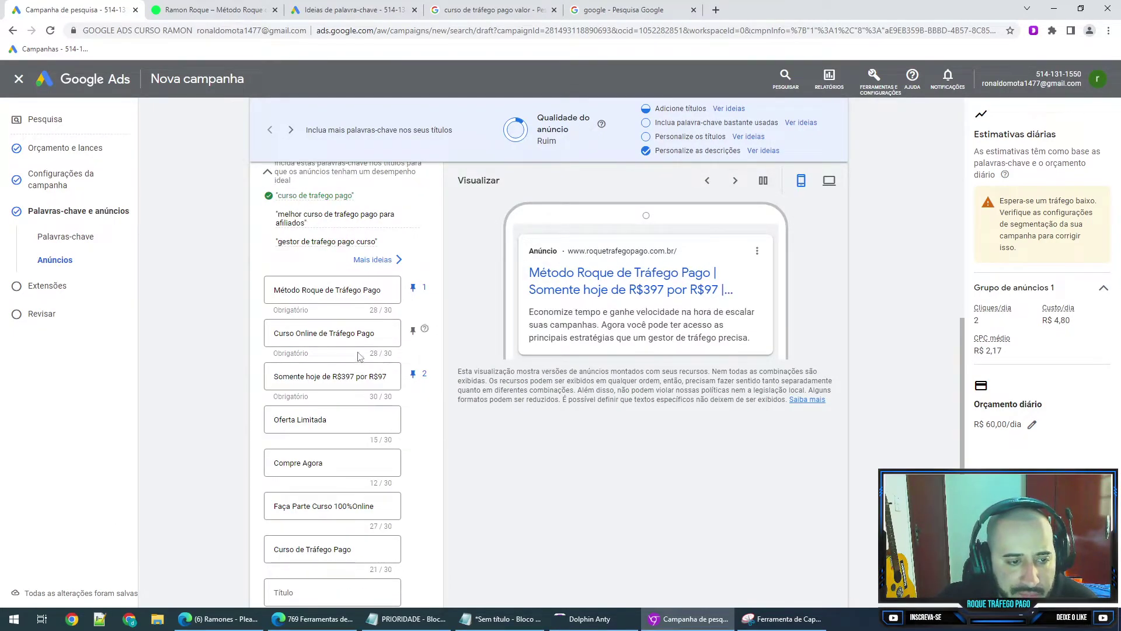
scroll(361, 353, "down", 1)
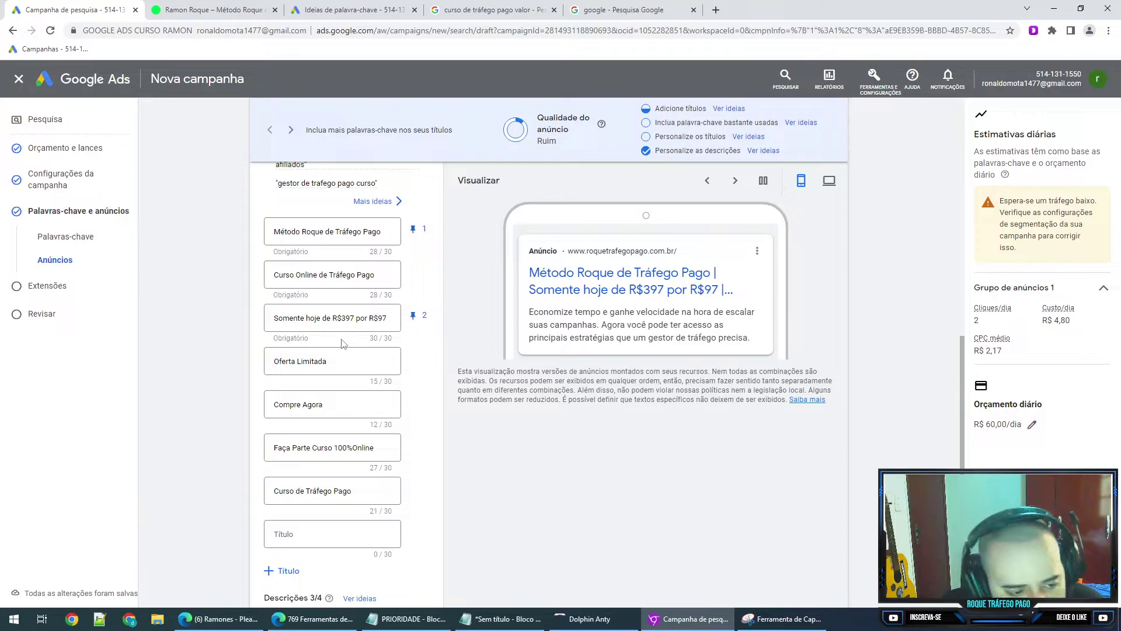
- Replace the sixth headline, "Faça Parte Curso 100%Online", with "Facebook ads e Google ads"
left_click_drag(327, 360, 218, 356)
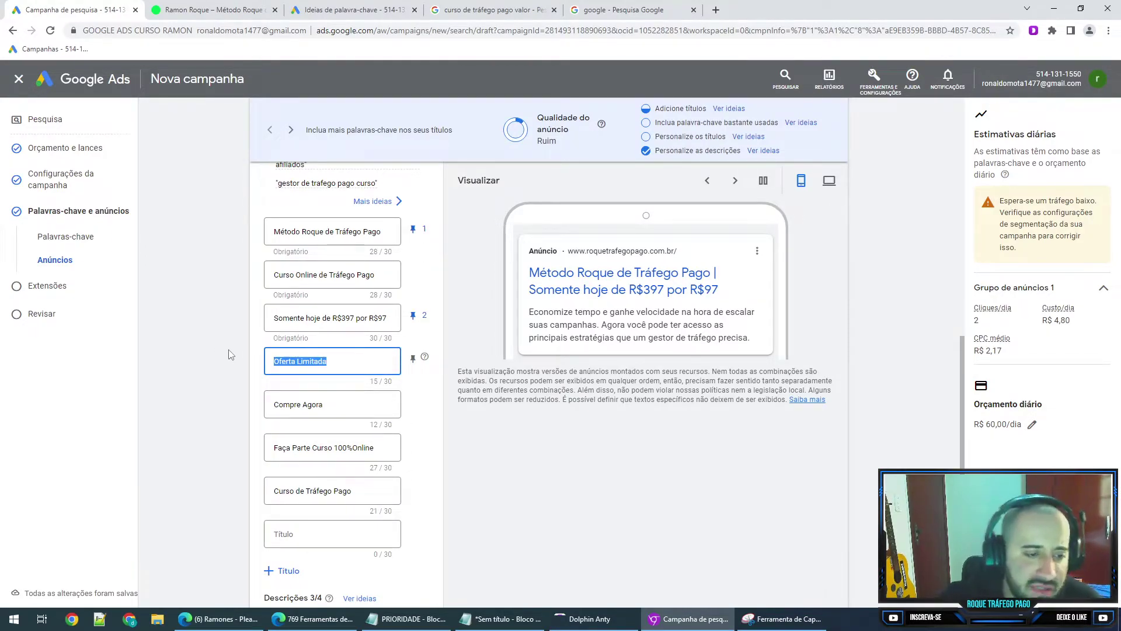
triple_click(312, 449)
type("Facebo")
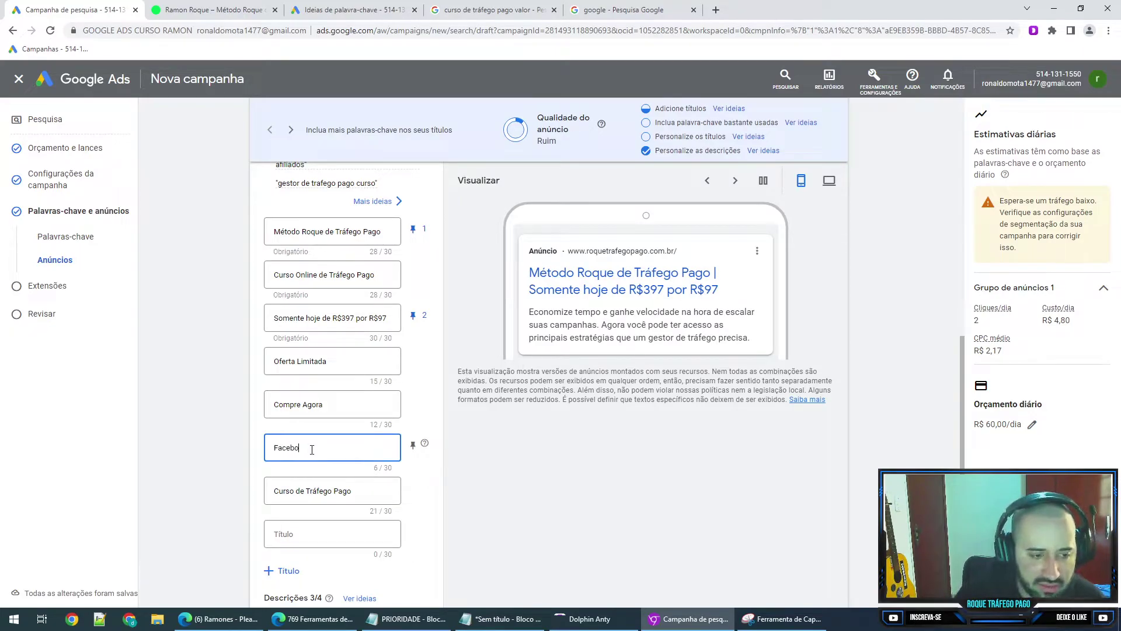
type("ok a")
key("BackSpace")
key("BackSpace")
type("ADS e Google A")
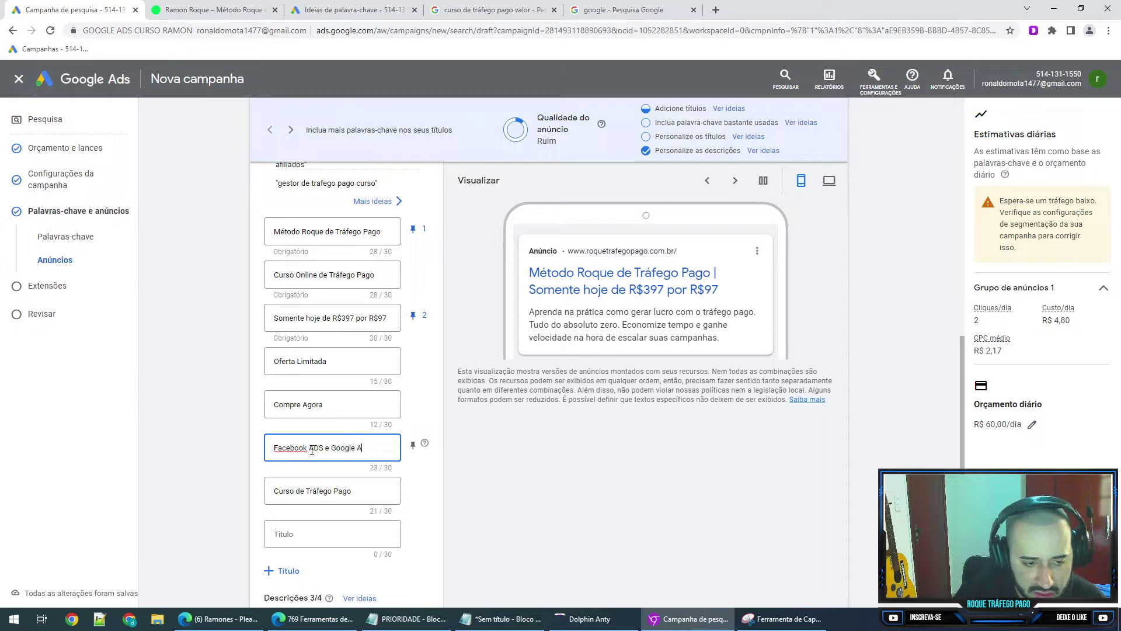
type("DS")
left_click_drag(374, 447, 309, 448)
type("ad")
type("ads")
left_click(322, 467)
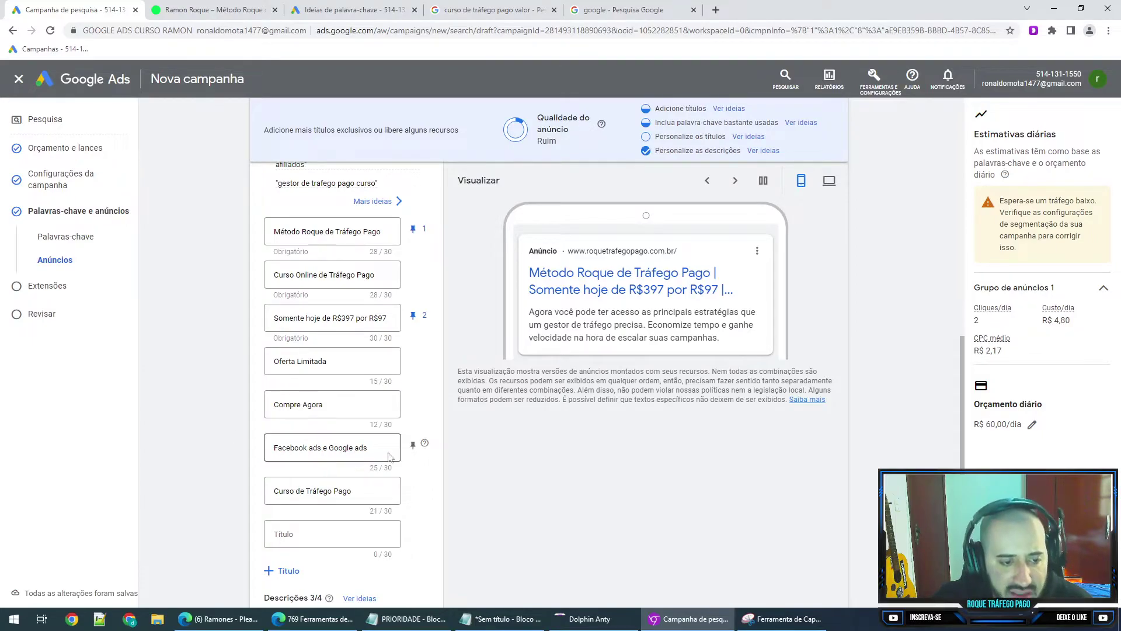
- Expand the ad's URL options to check them, leave them empty and continue to the campaign's extensions
scroll(387, 457, "down", 2)
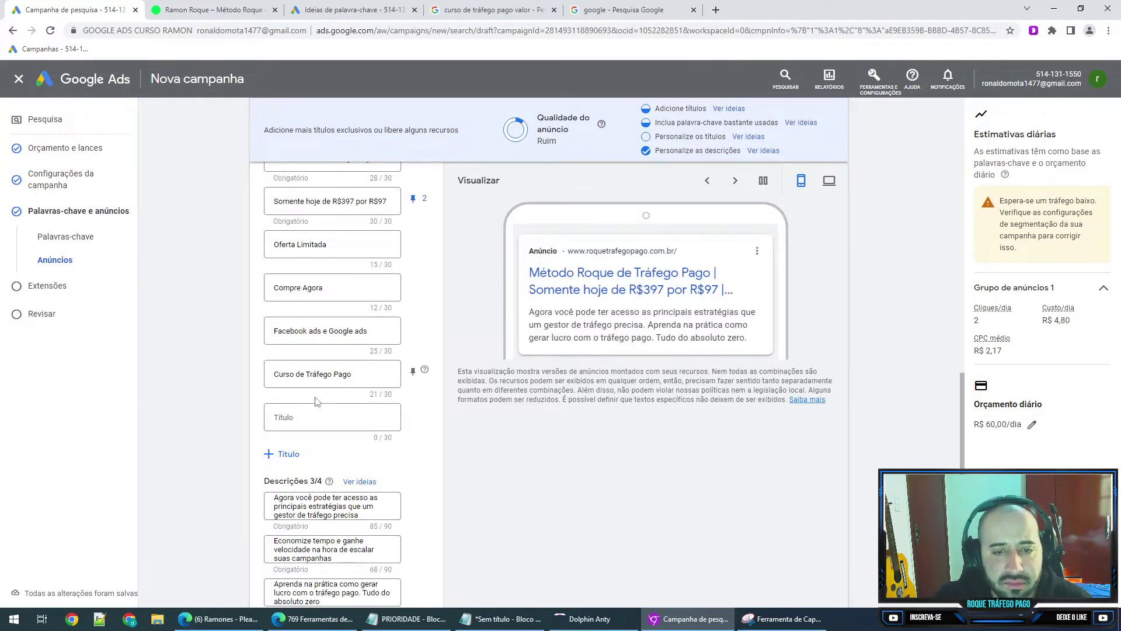
scroll(315, 399, "down", 4)
scroll(324, 450, "down", 1)
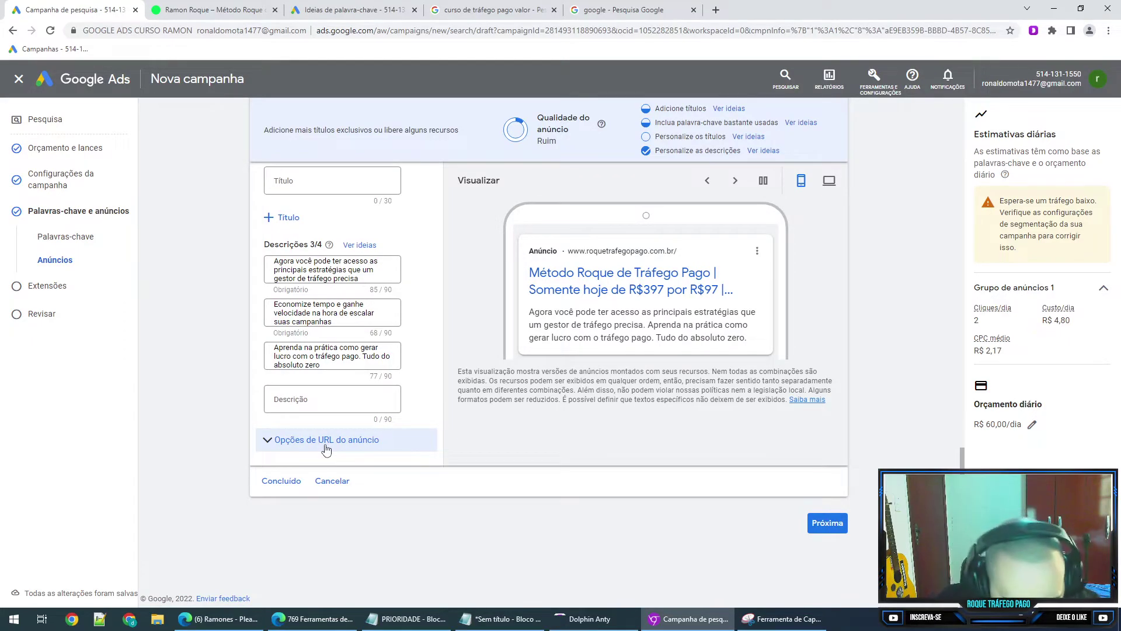
left_click(325, 444)
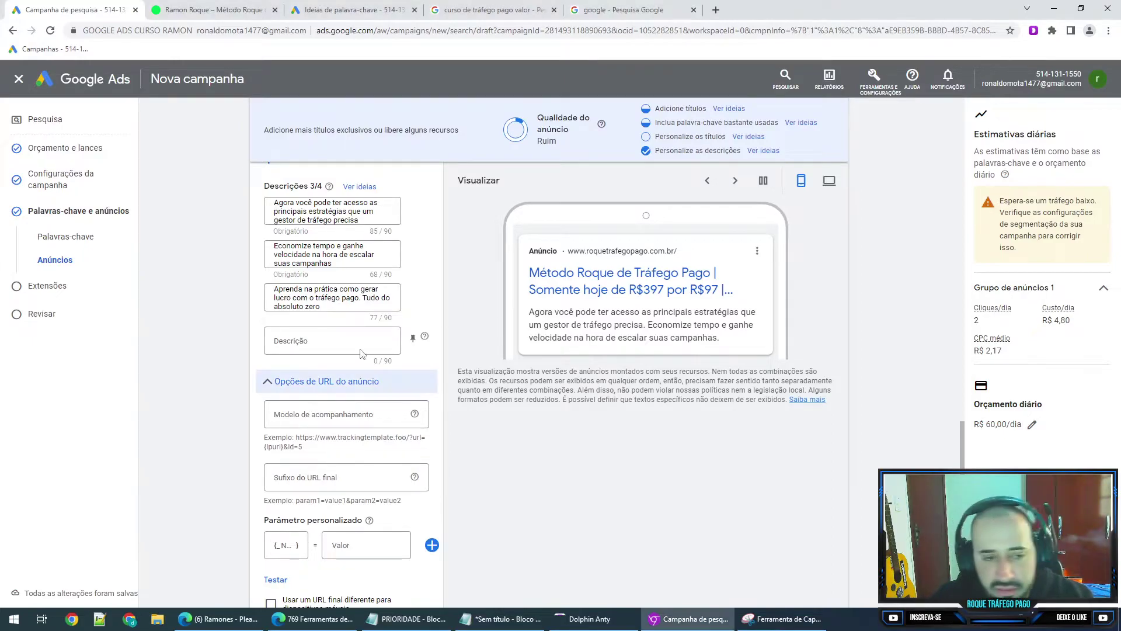
scroll(820, 527, "down", 3)
left_click(820, 528)
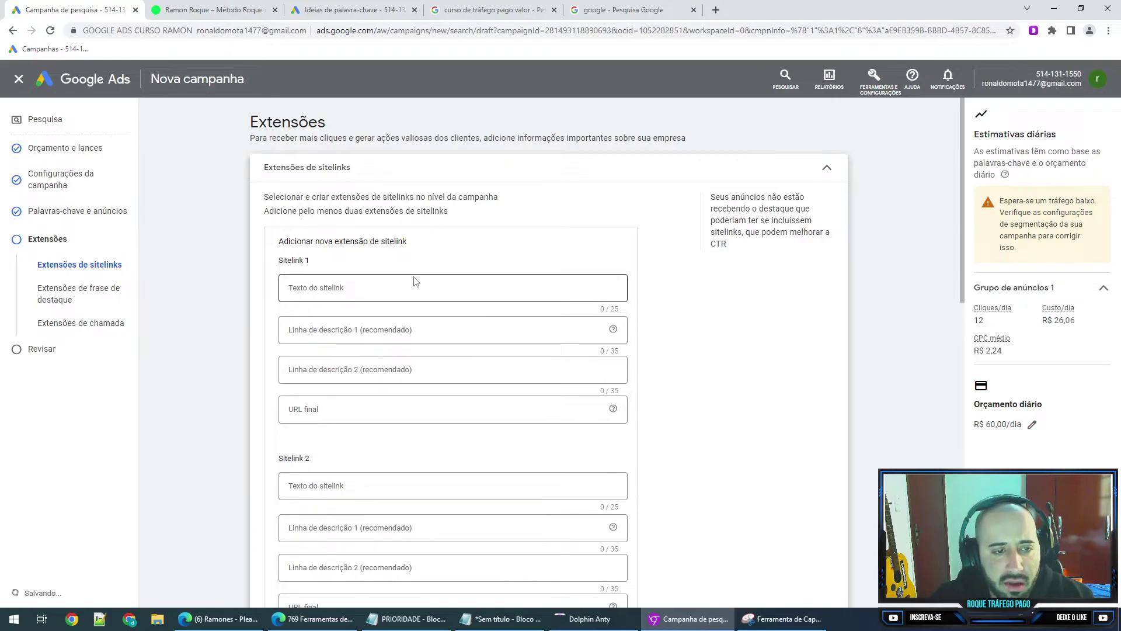
- Go to the callout extensions and enter "Garantia de 7 Dias" as the first callout text
scroll(412, 281, "down", 3)
left_click(80, 295)
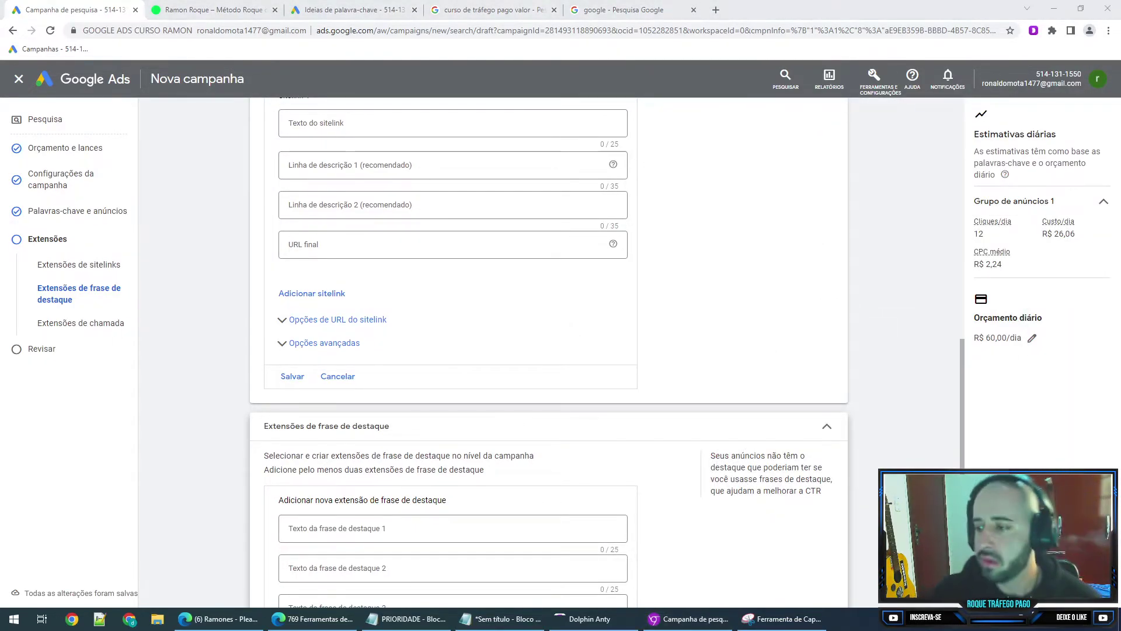
left_click(328, 528)
scroll(393, 477, "down", 1)
key("ctrl+f")
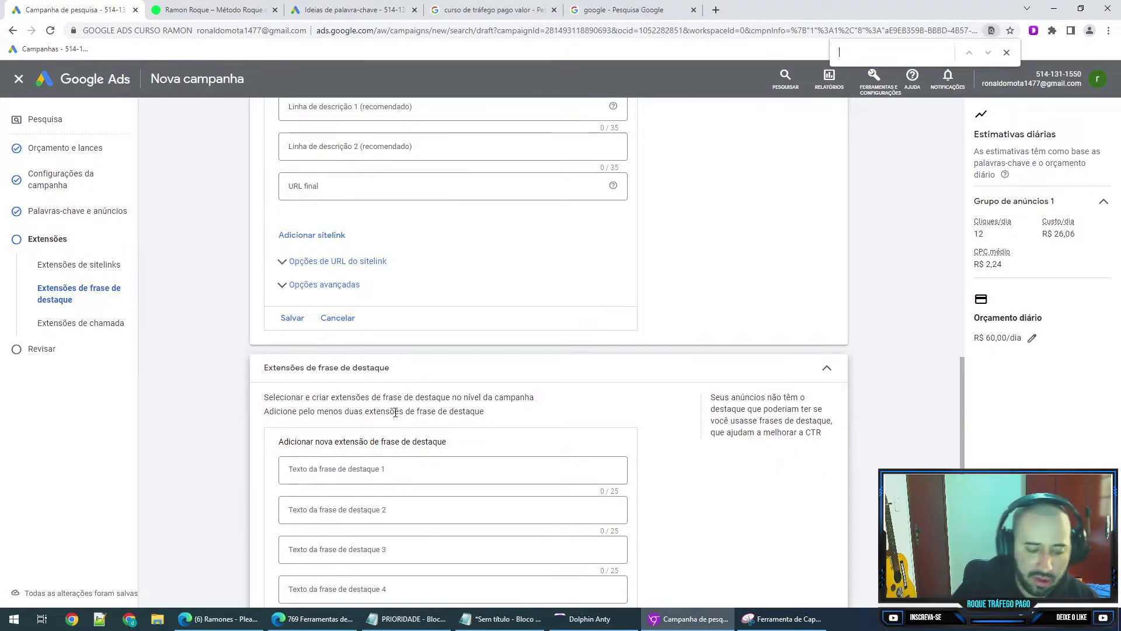
left_click(340, 469)
type("Garantia de 7 Dias")
key("Tab")
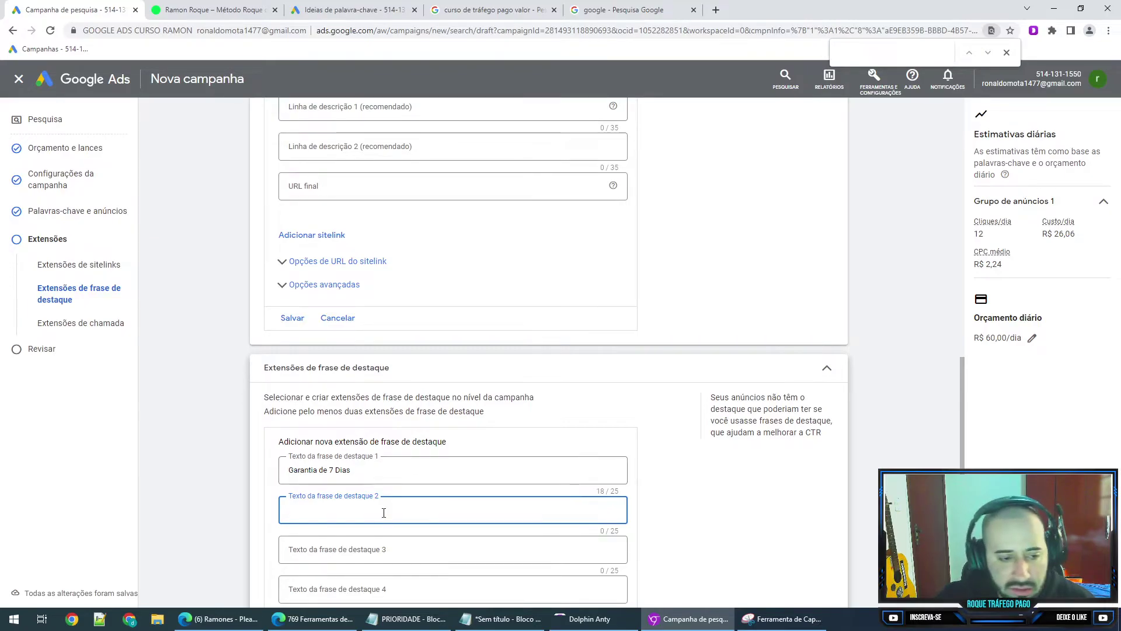
- Enter "Parcele em até 12x" as the second callout text
type("Parcele em até 12x Cartão P")
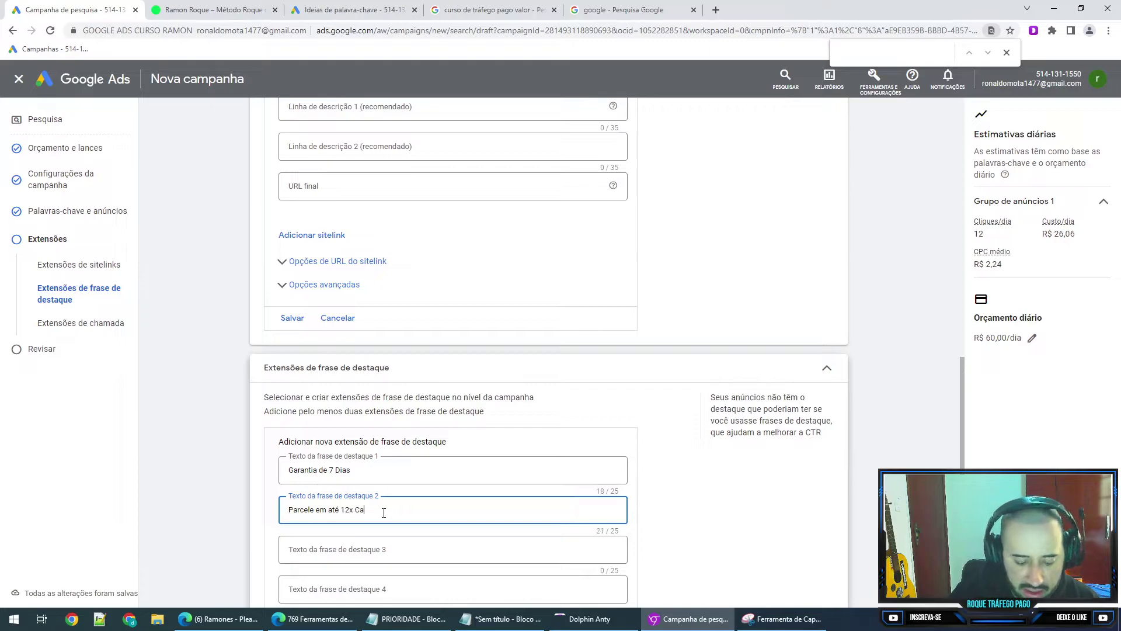
key("BackSpace")
key("BackSpace")
key("BackSpace")
key("BackSpace")
key("BackSpace")
key("BackSpace")
key("BackSpace")
key("BackSpace")
key("BackSpace")
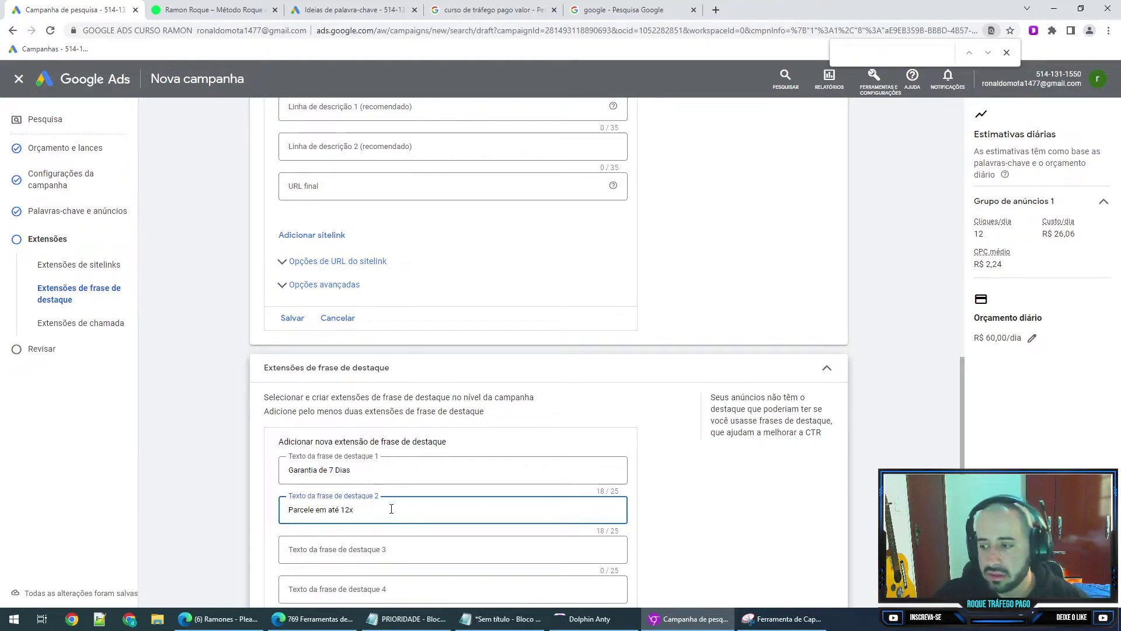
- Enter "2 Bônus Exclusivos Hoje" as the third callout text
left_click(361, 549)
type("2 Bônus E")
type("xlcusivo")
key("BackSpace")
type("clusivos")
scroll(355, 547, "up", 1)
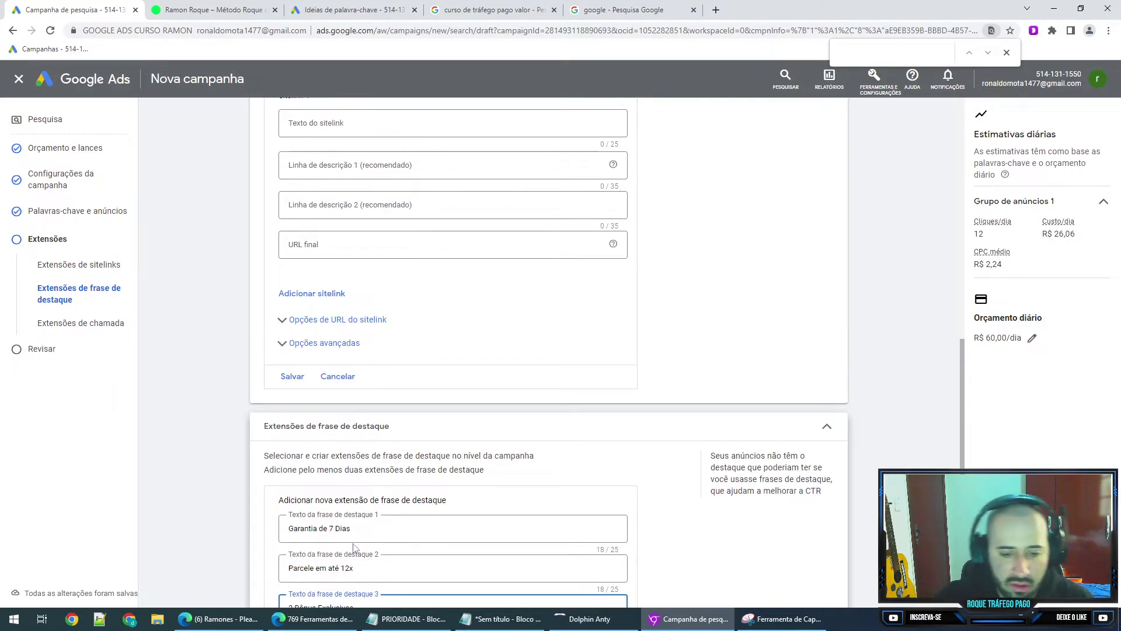
scroll(355, 547, "down", 3)
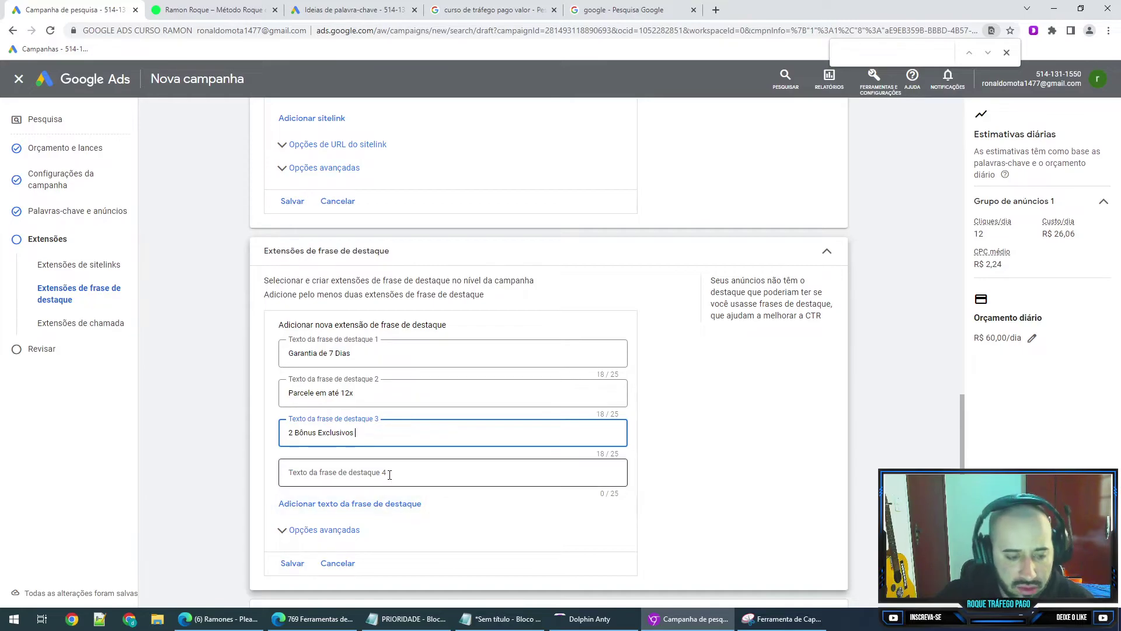
type("Hoje")
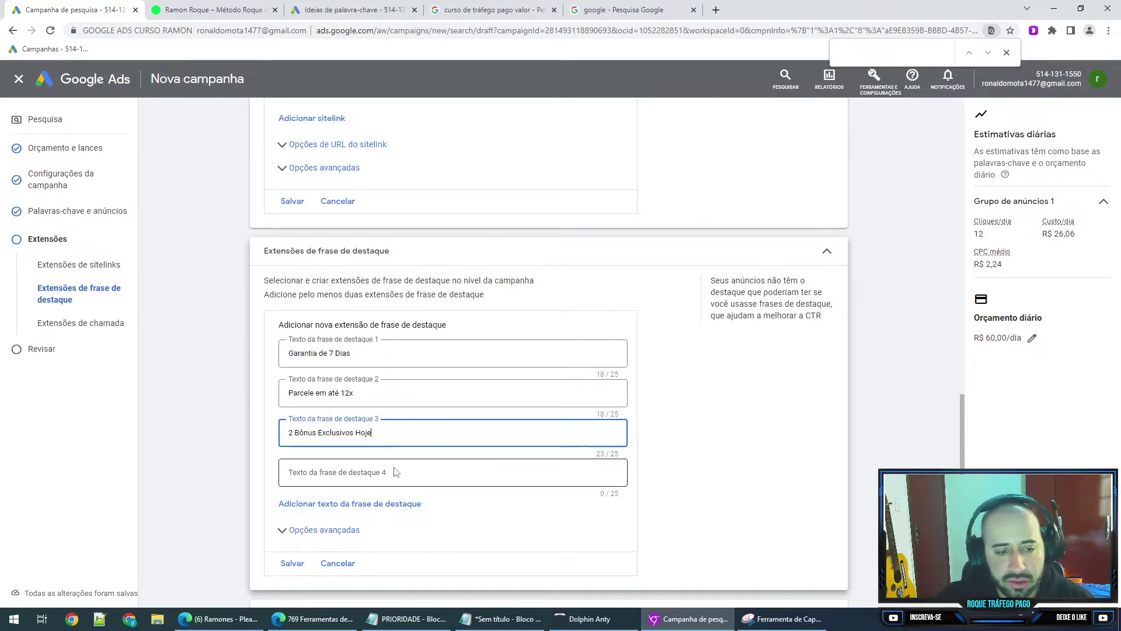
- Check the call-to-action phrases in the copywriting PDF and enter "Tenha Acesso Imediato" as the fourth callout text
left_click(358, 470)
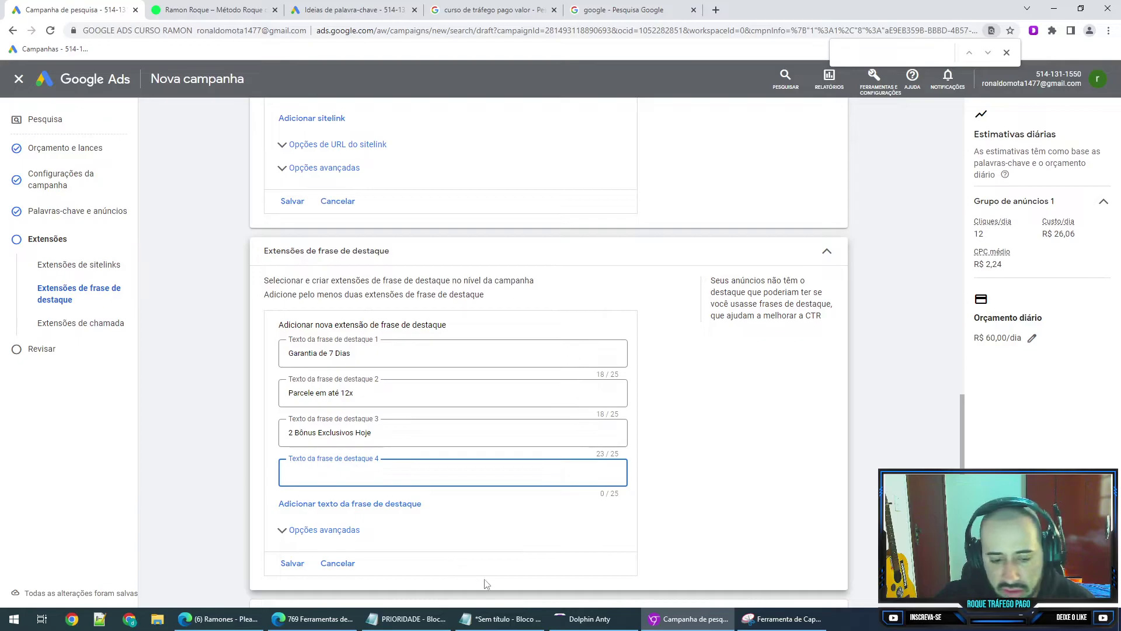
key("alt+Tab")
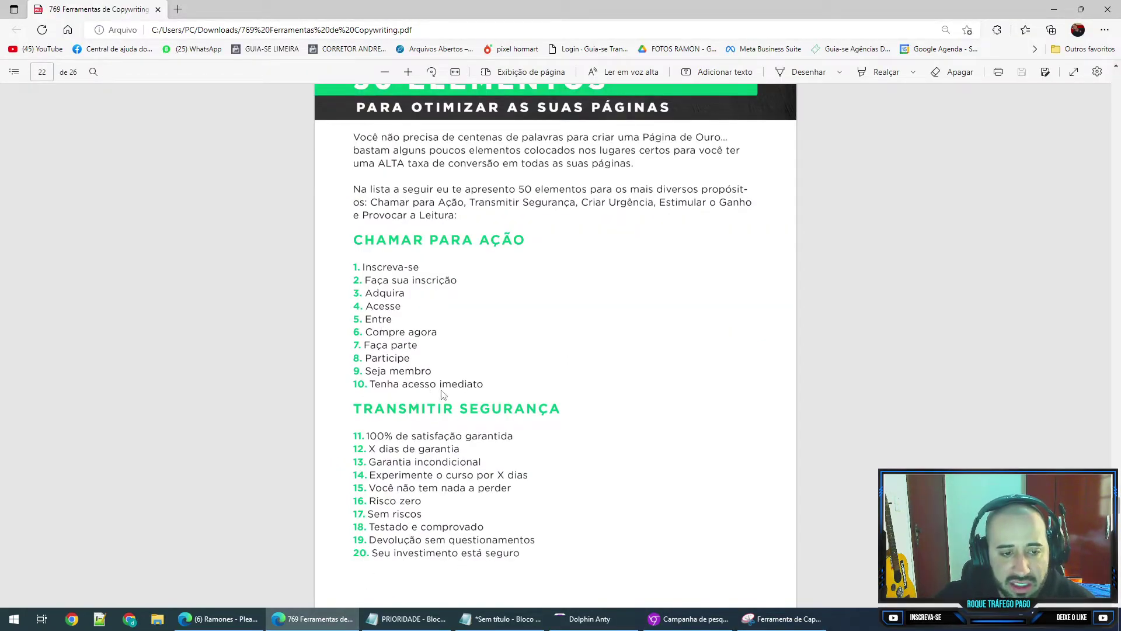
key("alt+Tab")
type("Tenha Aces")
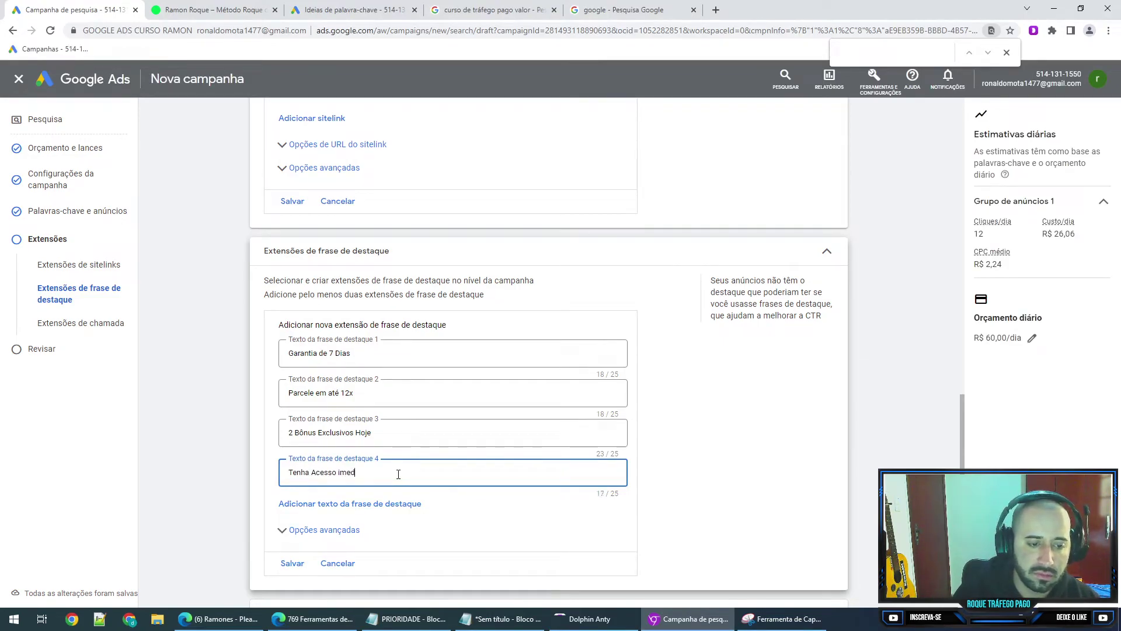
key("BackSpace")
key("BackSpace")
key("BackSpace")
key("BackSpace")
key("BackSpace")
key("BackSpace")
key("BackSpace")
key("BackSpace")
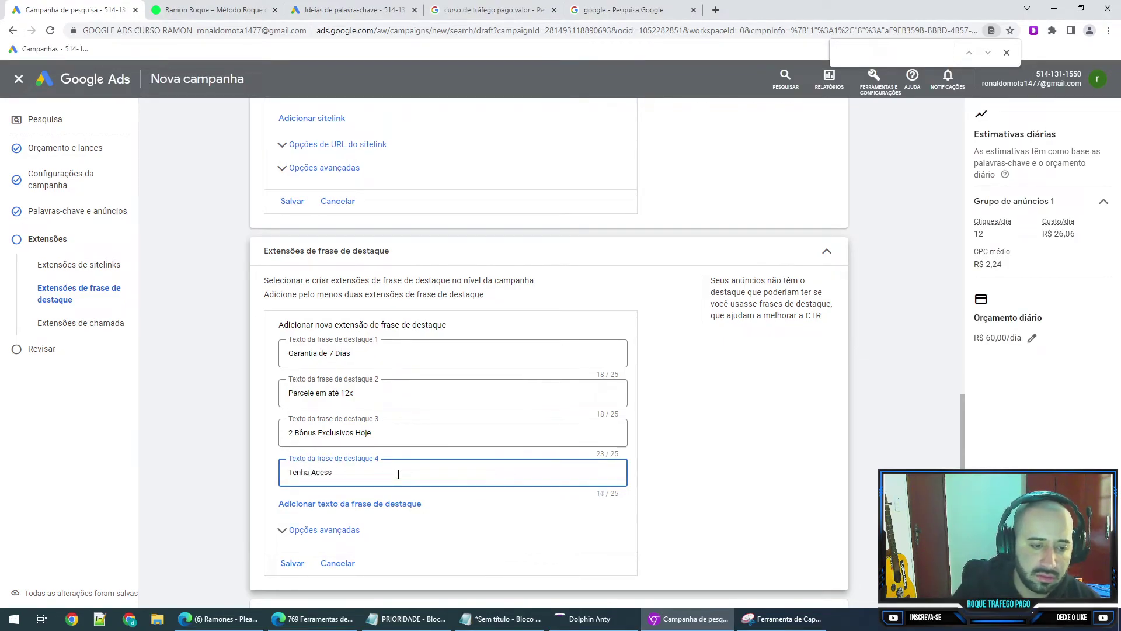
type("o Imediato")
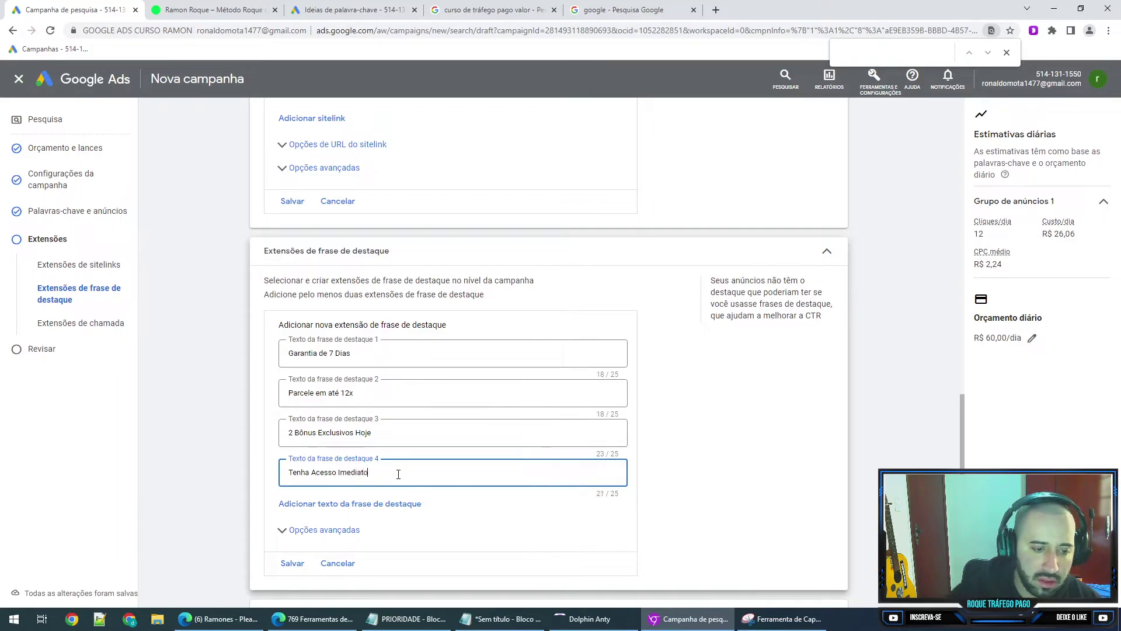
- Save the callout extensions and publish the campaign from its review page
scroll(396, 467, "down", 2)
left_click(293, 446)
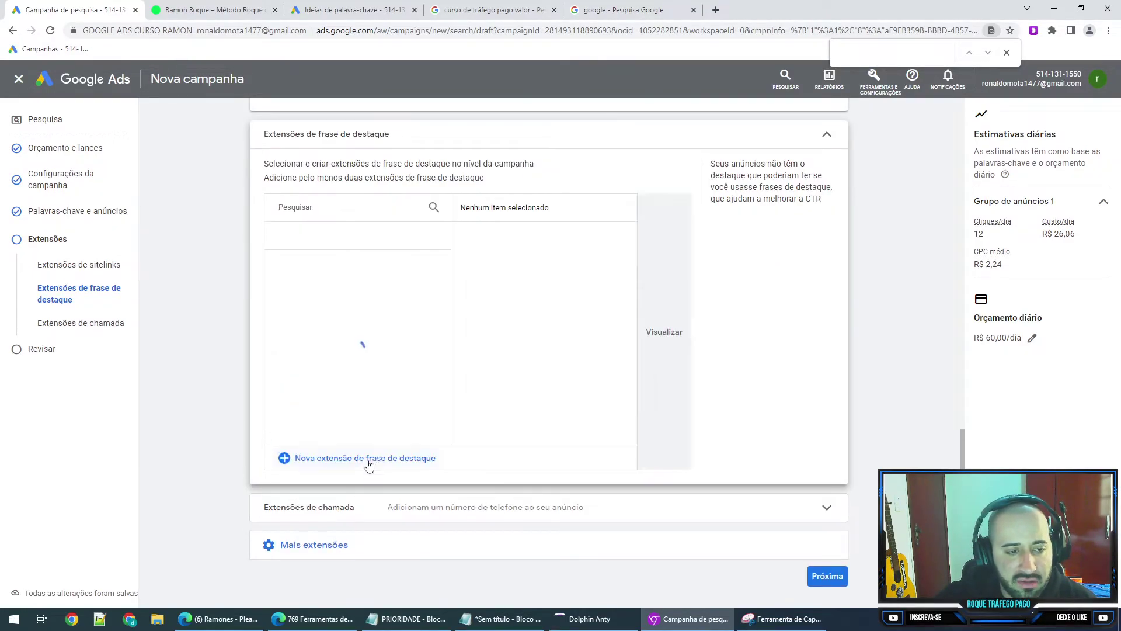
left_click(52, 349)
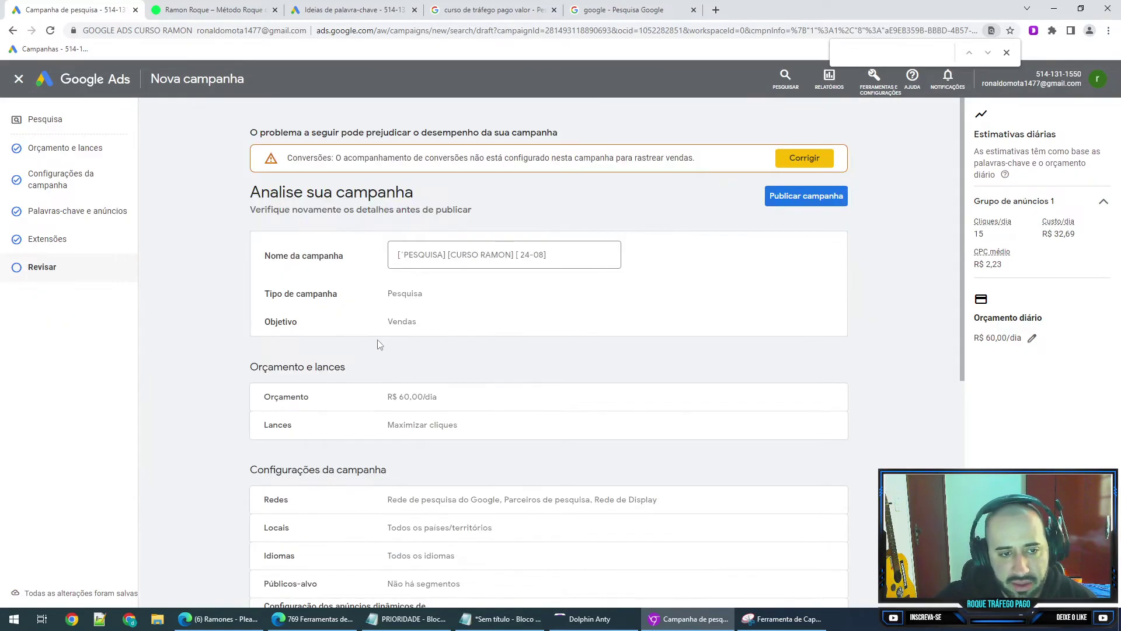
left_click(803, 198)
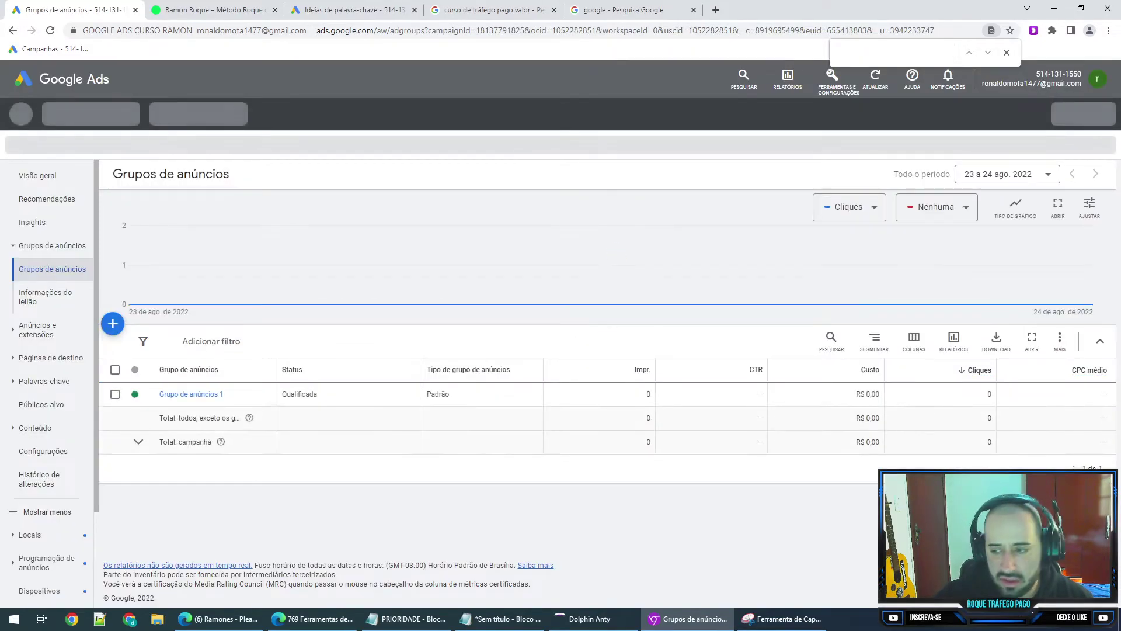
- Open the PALAVRAS NEGATIVAS text file in Notepad and look through its negative keywords
mouse_move(1053, 308)
key("super")
type("pala")
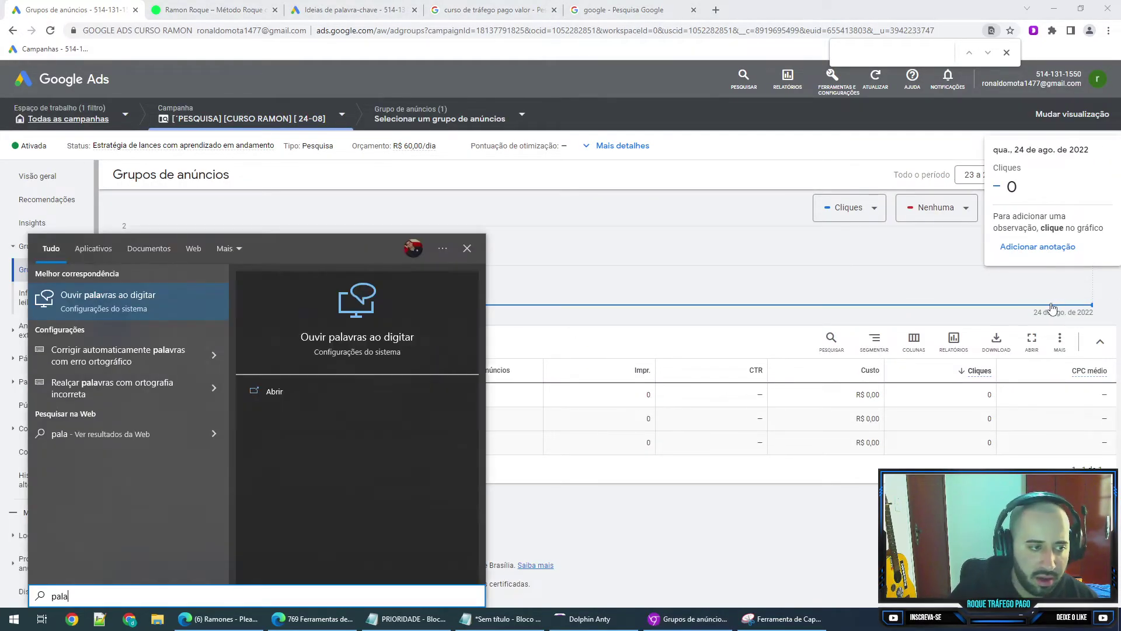
key("Down")
key("Return")
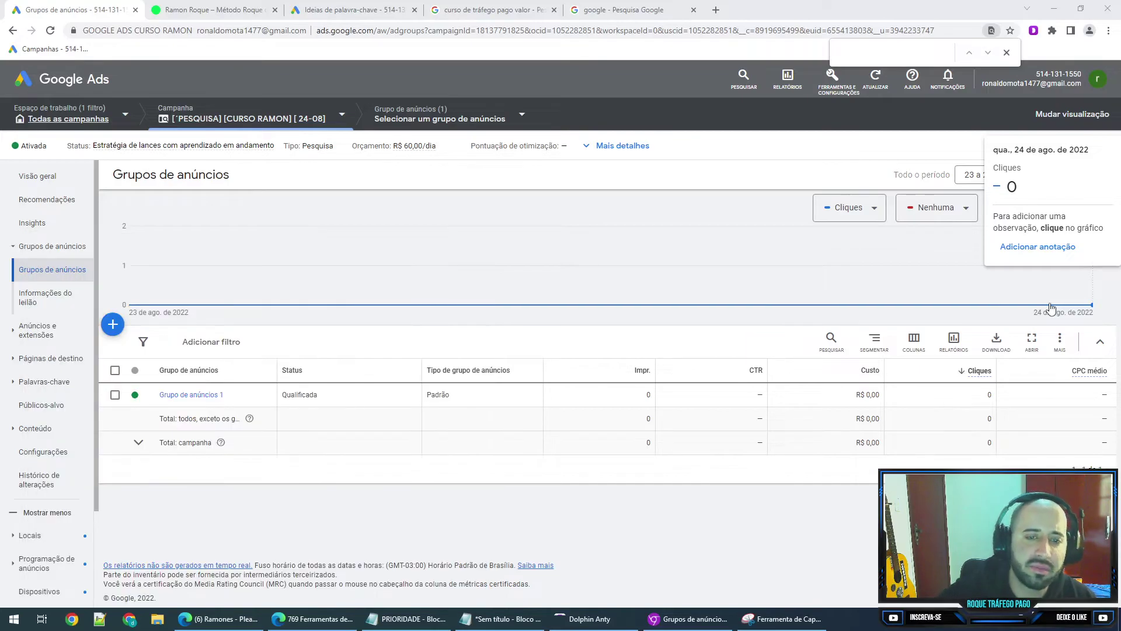
key("ctrl+a")
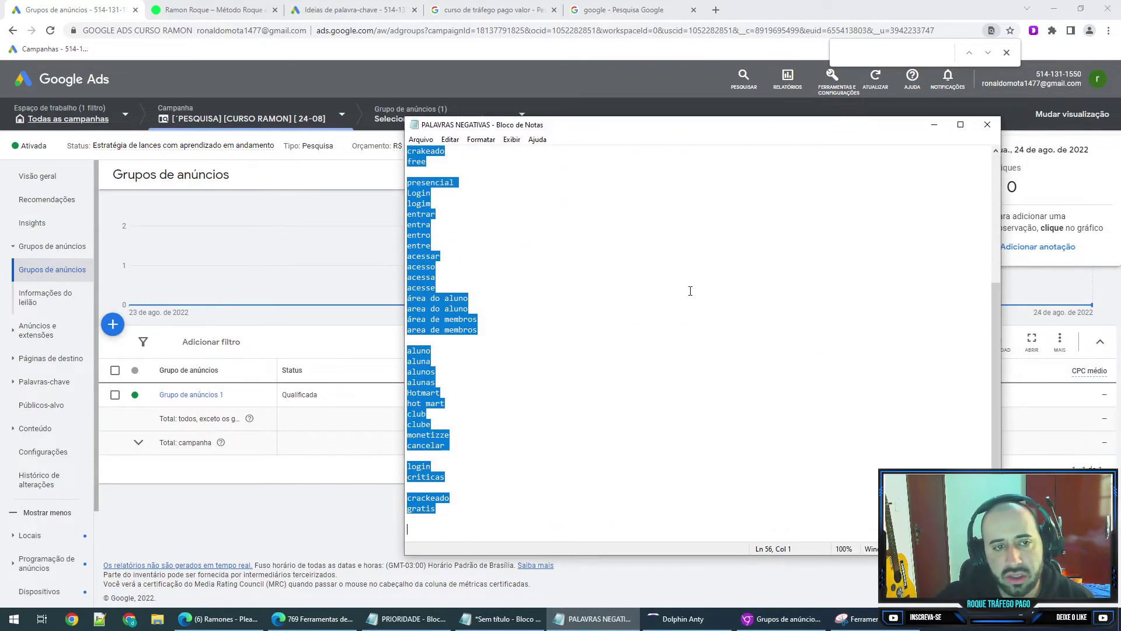
scroll(642, 287, "down", 6)
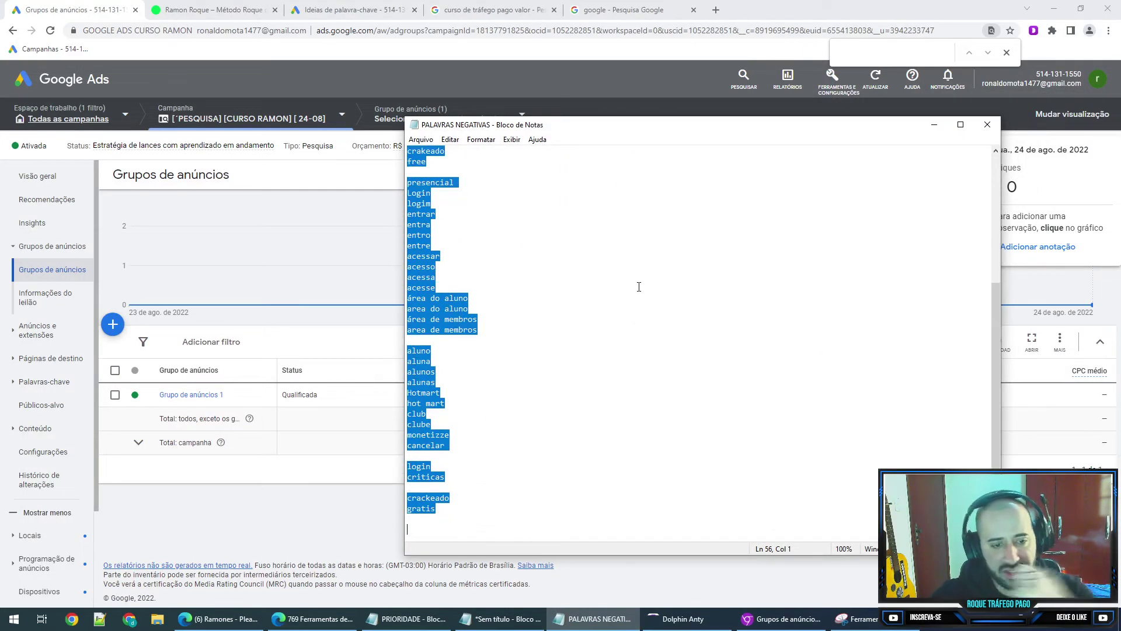
left_click_drag(486, 471, 421, 482)
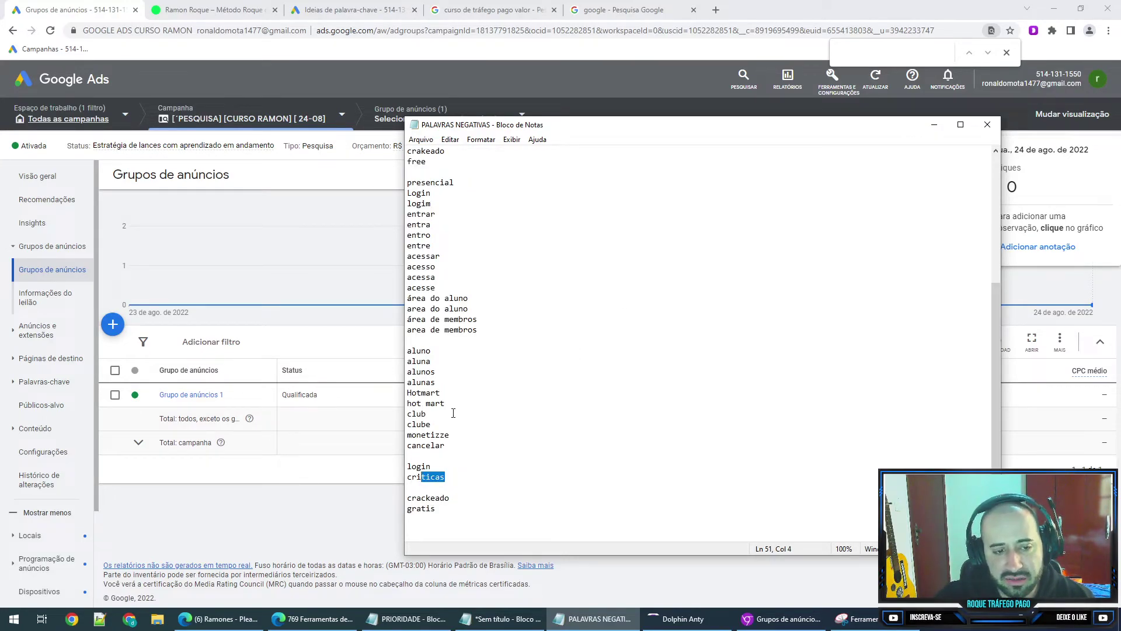
- Search the negative keyword list for "reclame" and close the search
scroll(445, 385, "up", 3)
left_click(542, 355)
key("ctrl+f")
type("reclame")
key("Return")
key("Return")
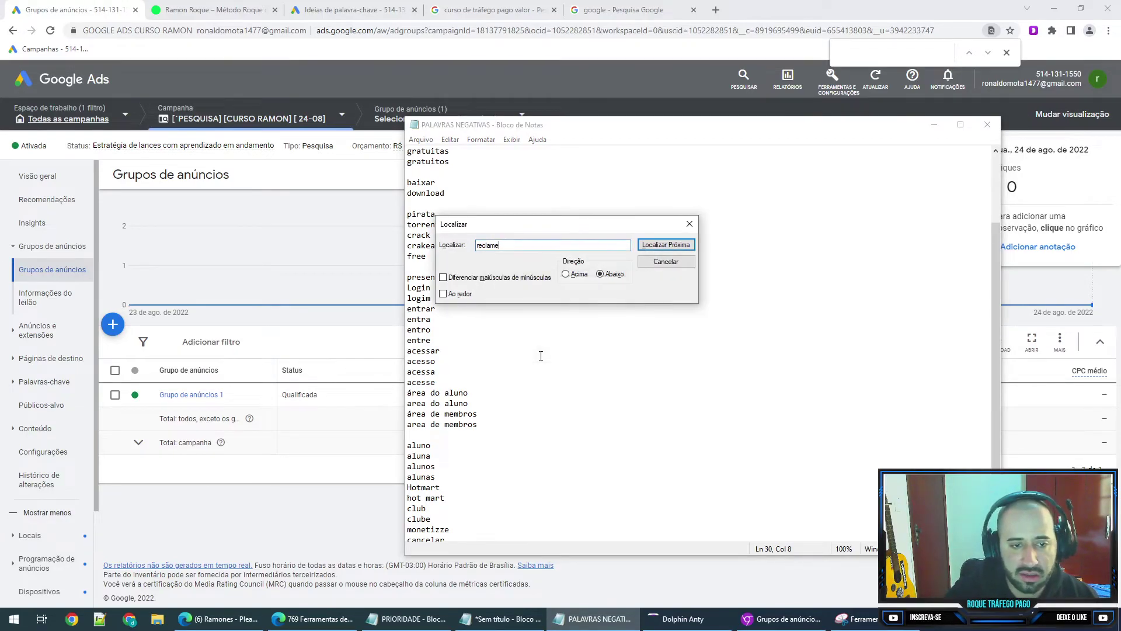
left_click(690, 224)
- Review the whole negative keyword list and compare it with the "negativar" notes in the untitled Notepad file
key("ctrl+a")
scroll(628, 274, "up", 1)
scroll(436, 245, "up", 2)
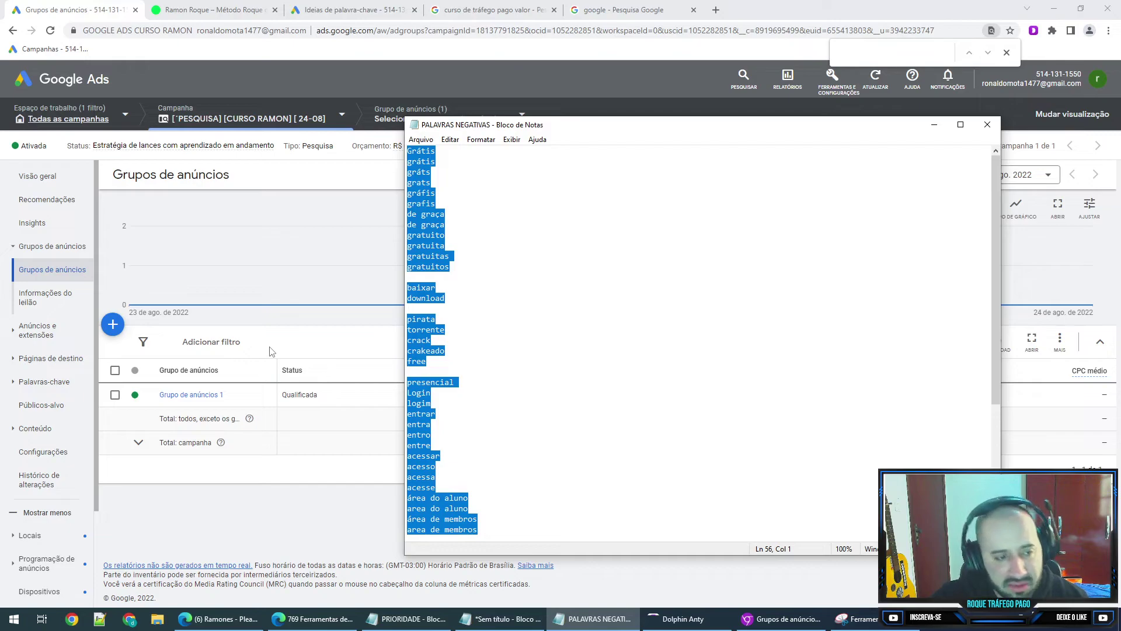
scroll(447, 420, "down", 4)
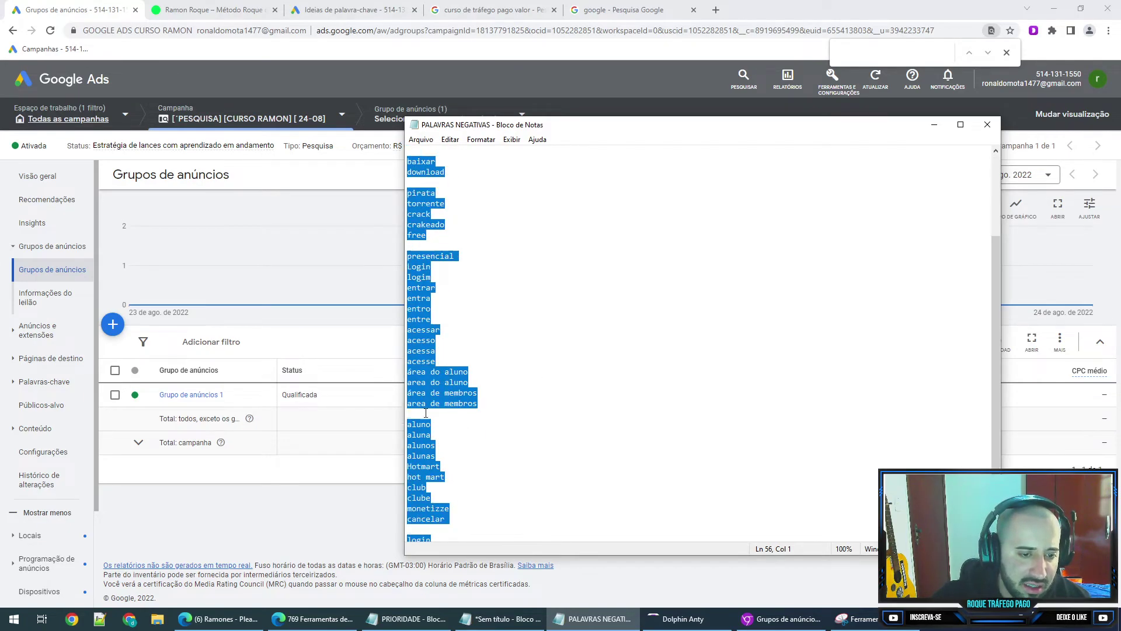
left_click(415, 350)
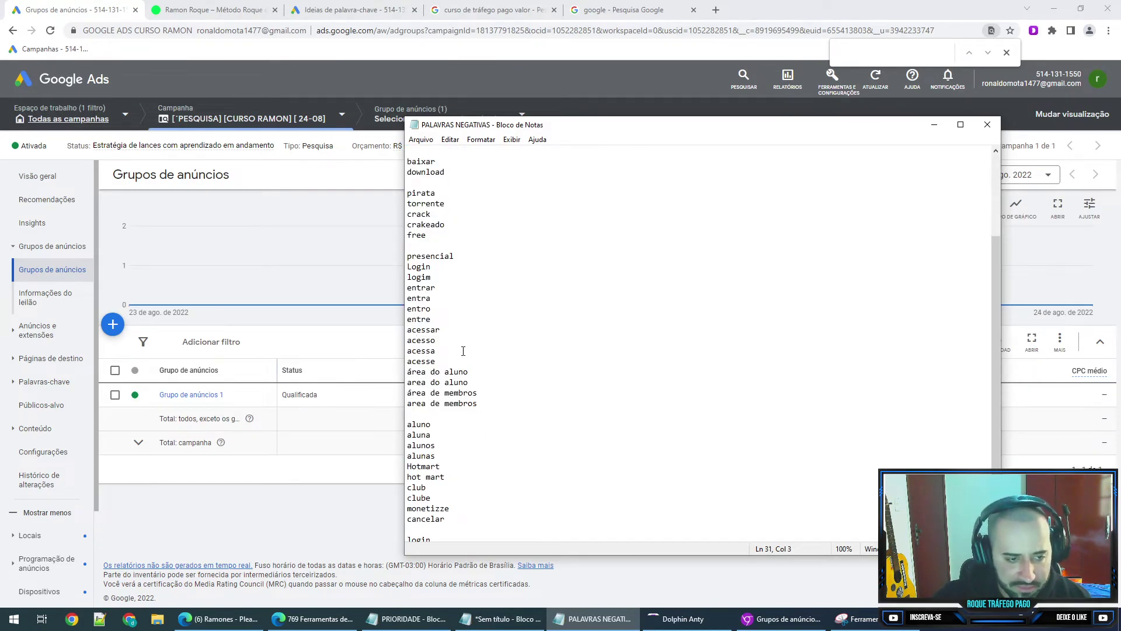
key("ctrl+a")
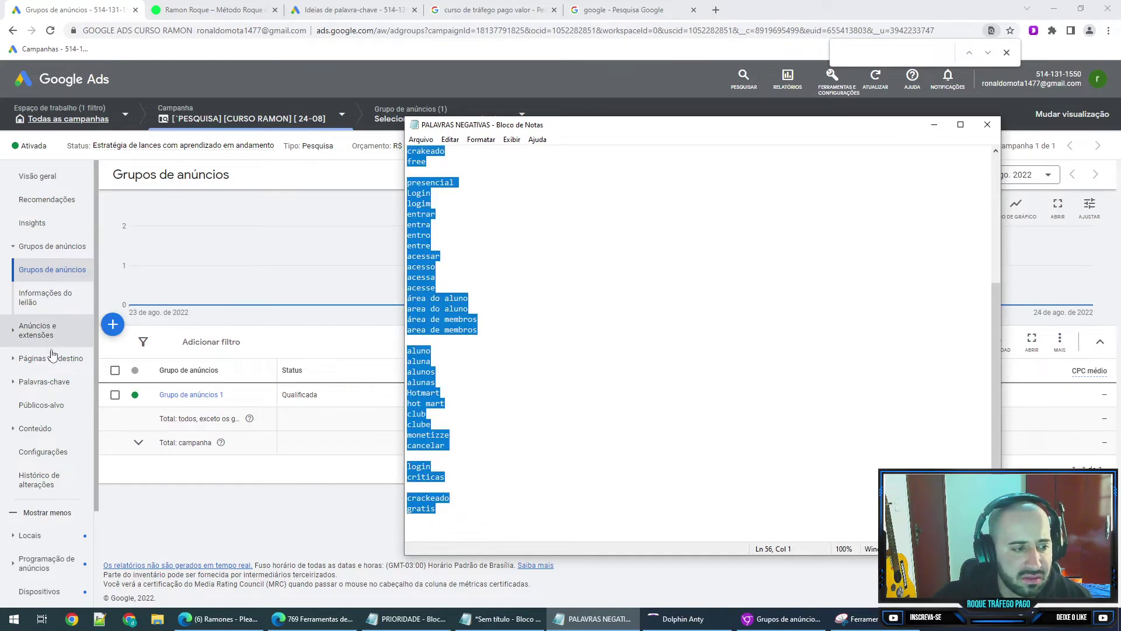
left_click(501, 618)
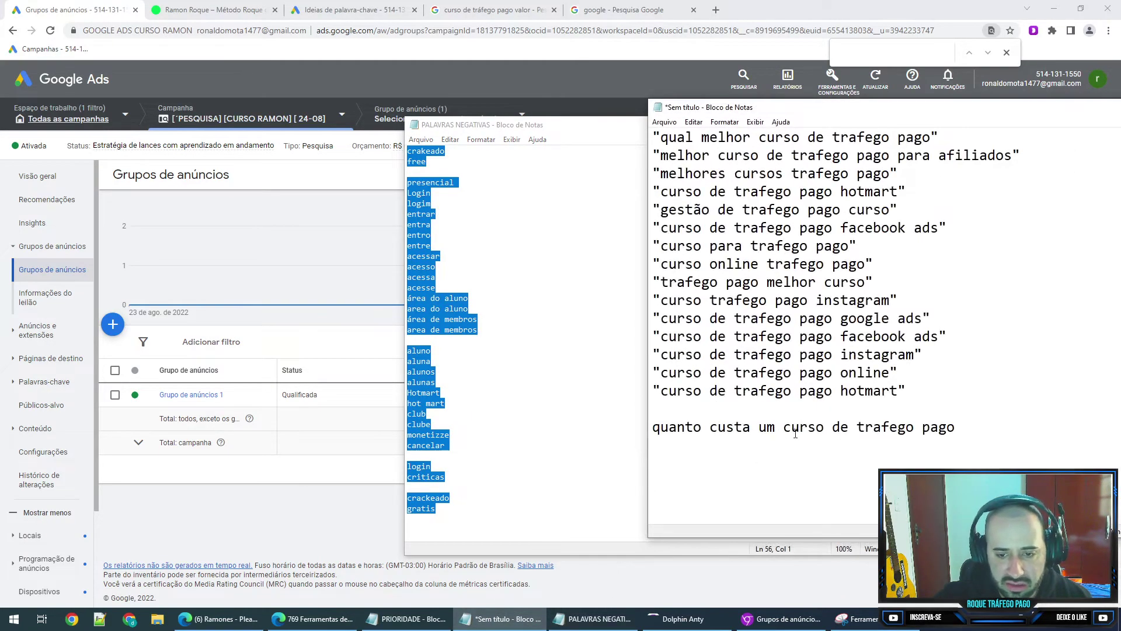
scroll(792, 434, "up", 13)
scroll(807, 388, "down", 15)
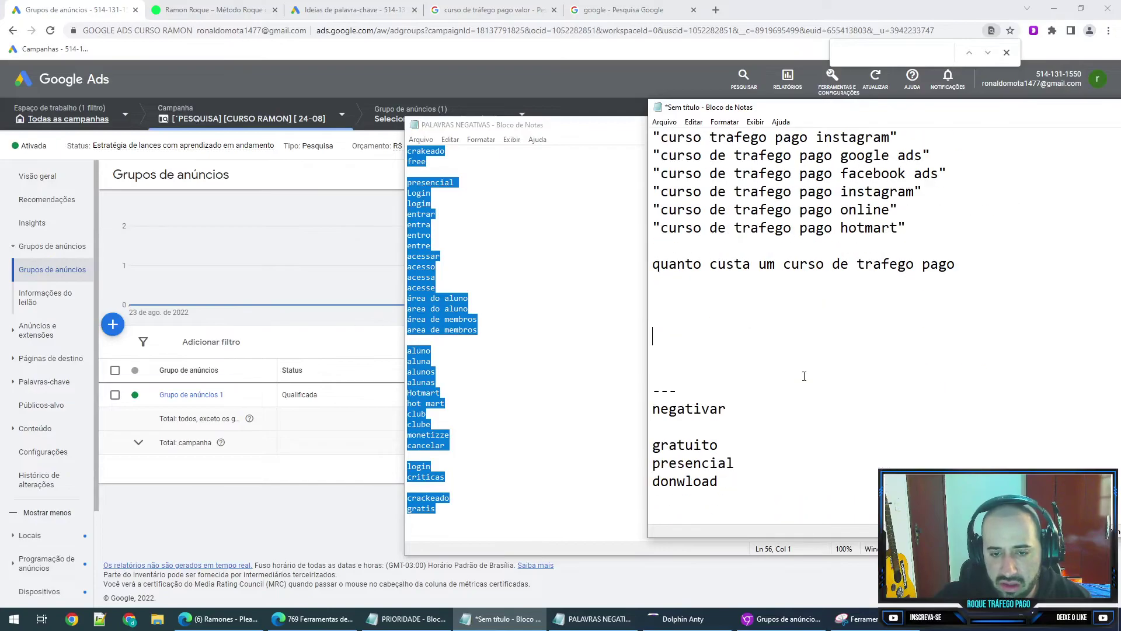
key("alt+Tab")
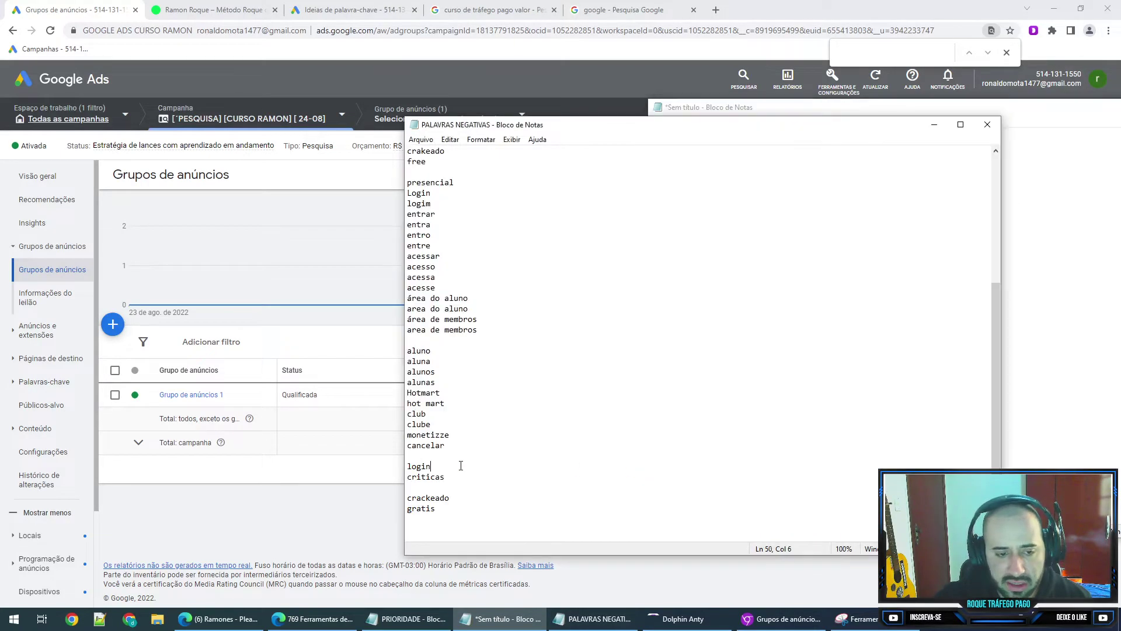
- Search the negative keyword list for "GRATUITO" in both directions and close the search
left_click(570, 439)
key("ctrl+f")
type("GR")
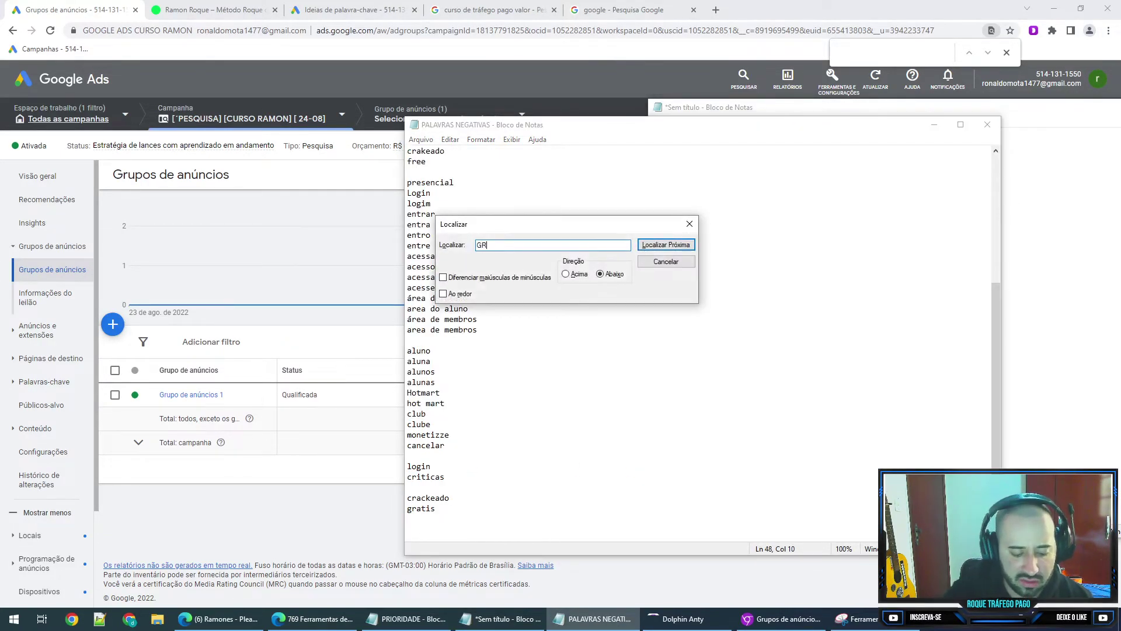
type("ATUITO")
key("Return")
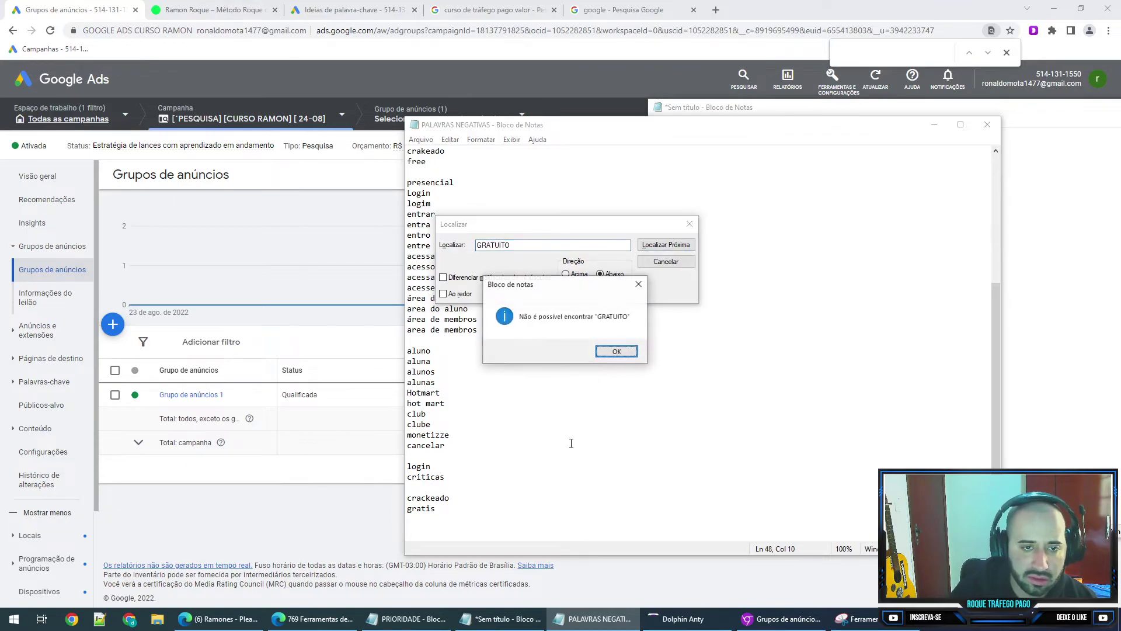
key("Return")
left_click(566, 273)
left_click(666, 244)
left_click(690, 224)
- Select and copy the entire negative keyword list and switch back to Google Ads
scroll(506, 195, "up", 3)
left_click(506, 195)
key("ctrl+a")
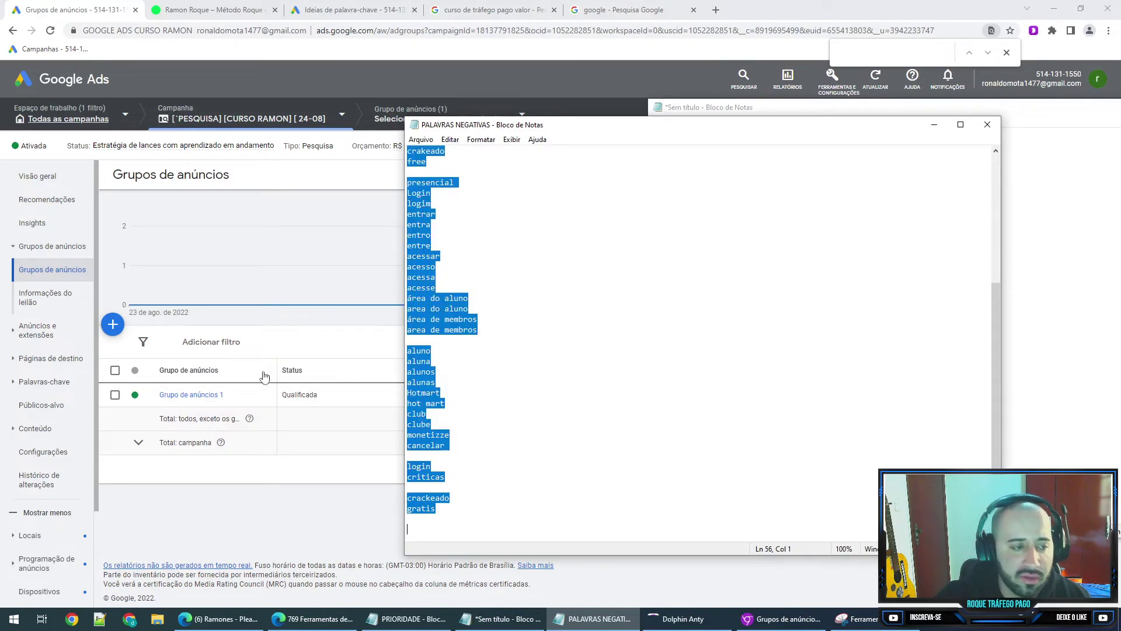
left_click(218, 502)
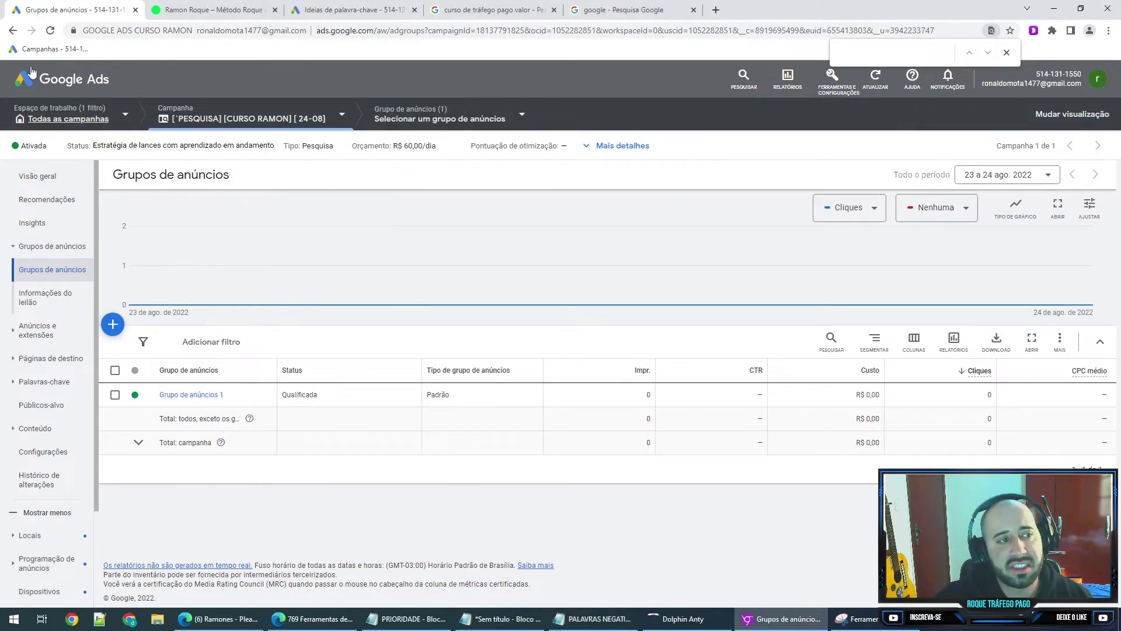
- Remove the unfinished draft campaign "[PESQUISA] [CURSO TRAFEGO PAGO]" from the list of all campaigns
left_click(68, 118)
left_click(40, 246)
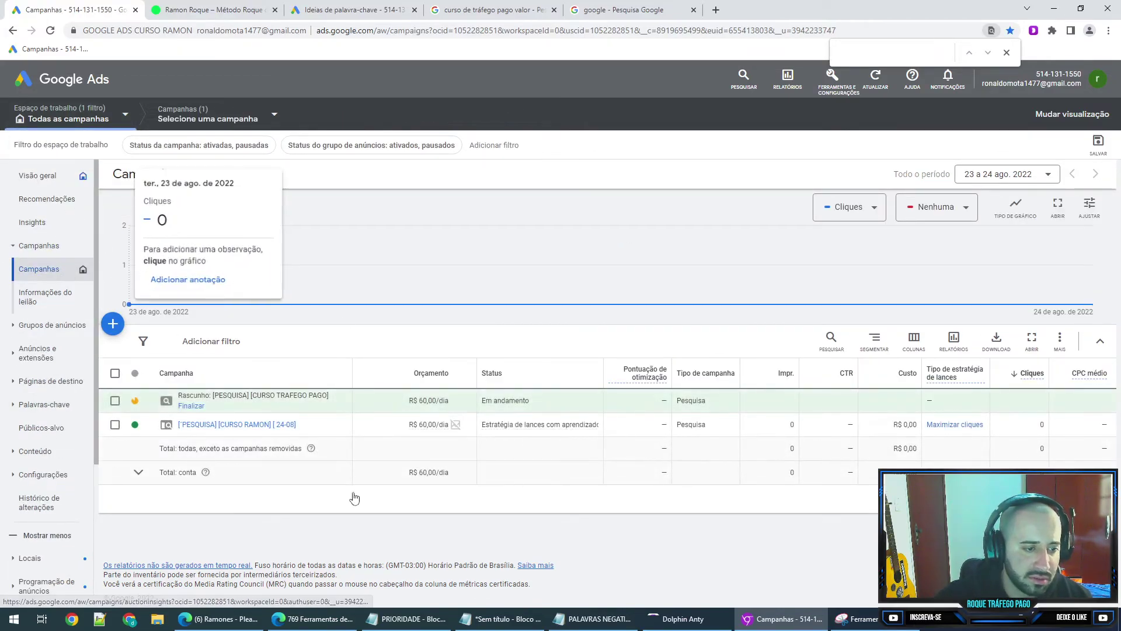
left_click(115, 402)
left_click(216, 341)
left_click(235, 369)
left_click(671, 377)
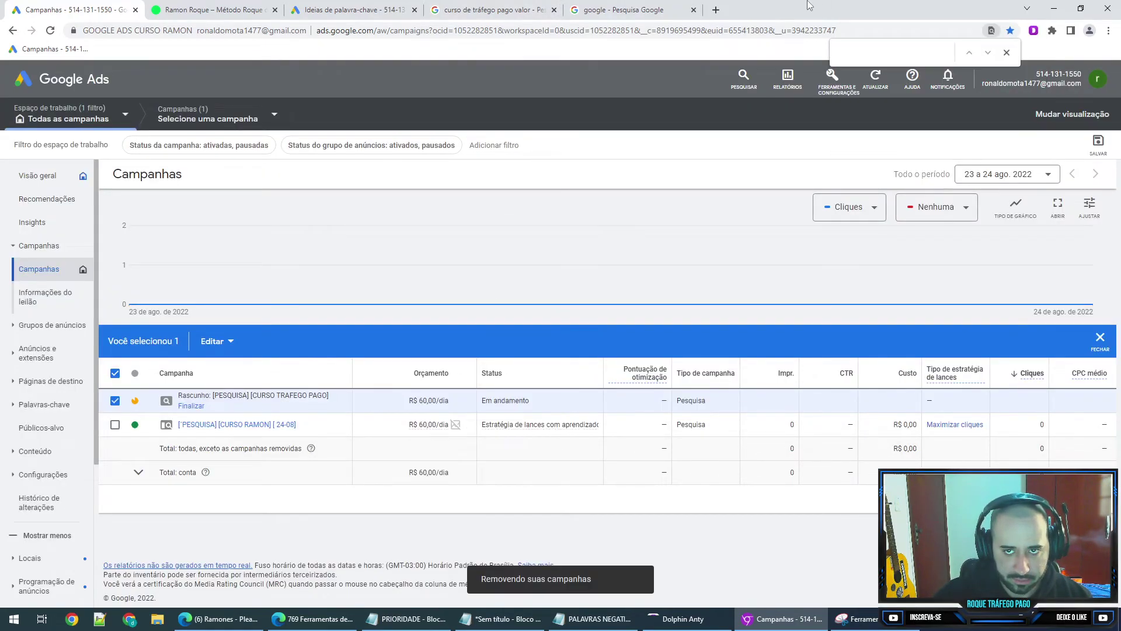
- Paste the copied list into the published search campaign's negative keywords at campaign level and save it
left_click(251, 425)
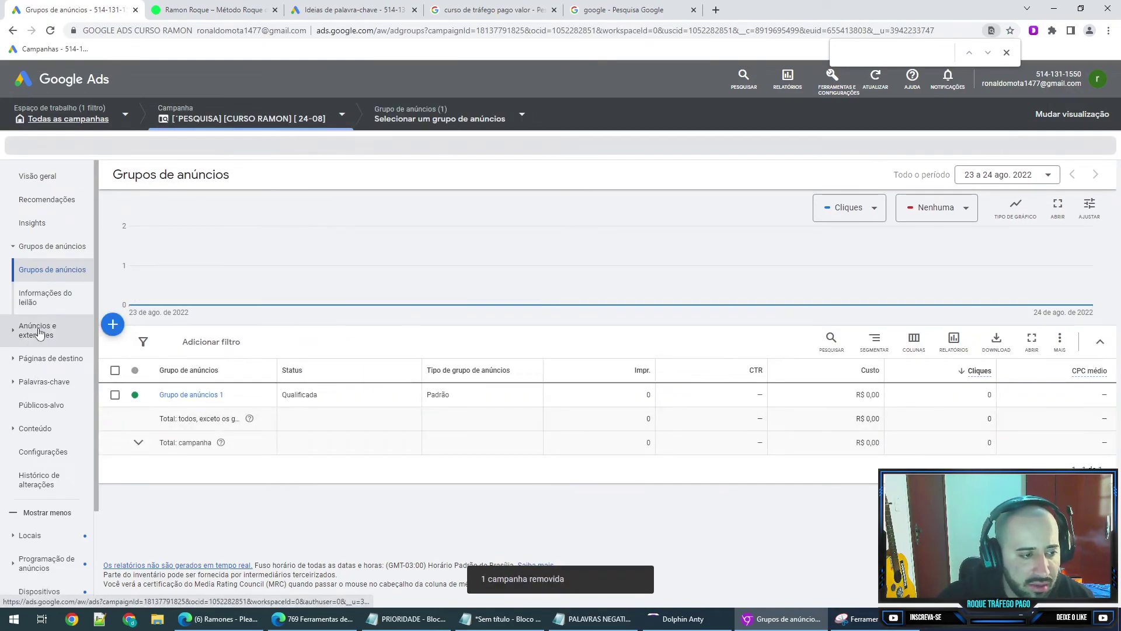
left_click(44, 381)
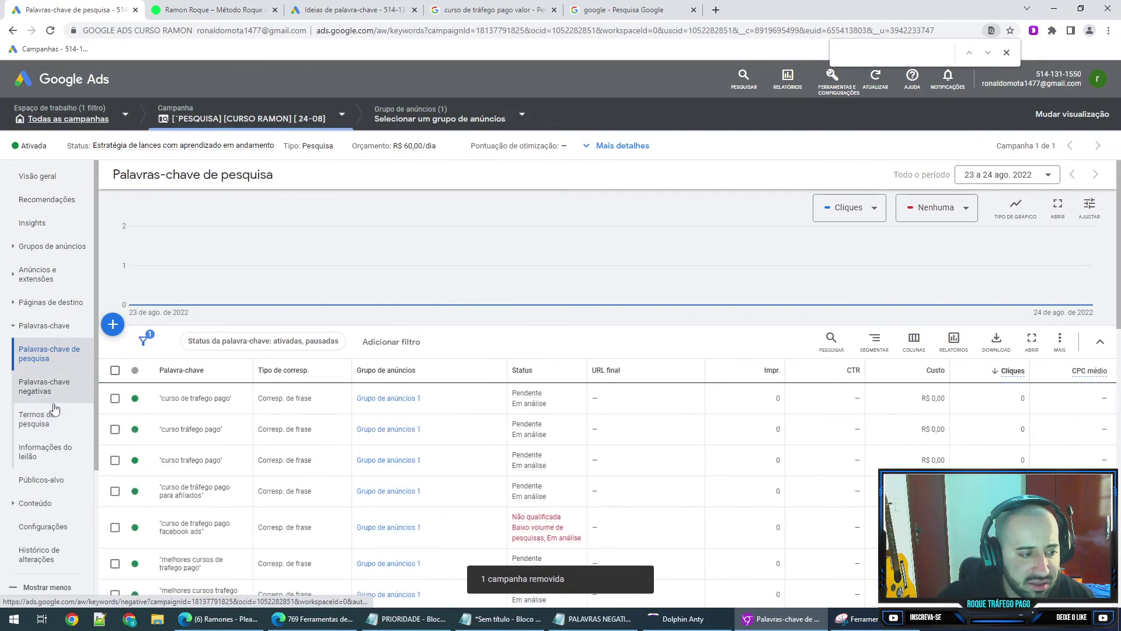
left_click(42, 388)
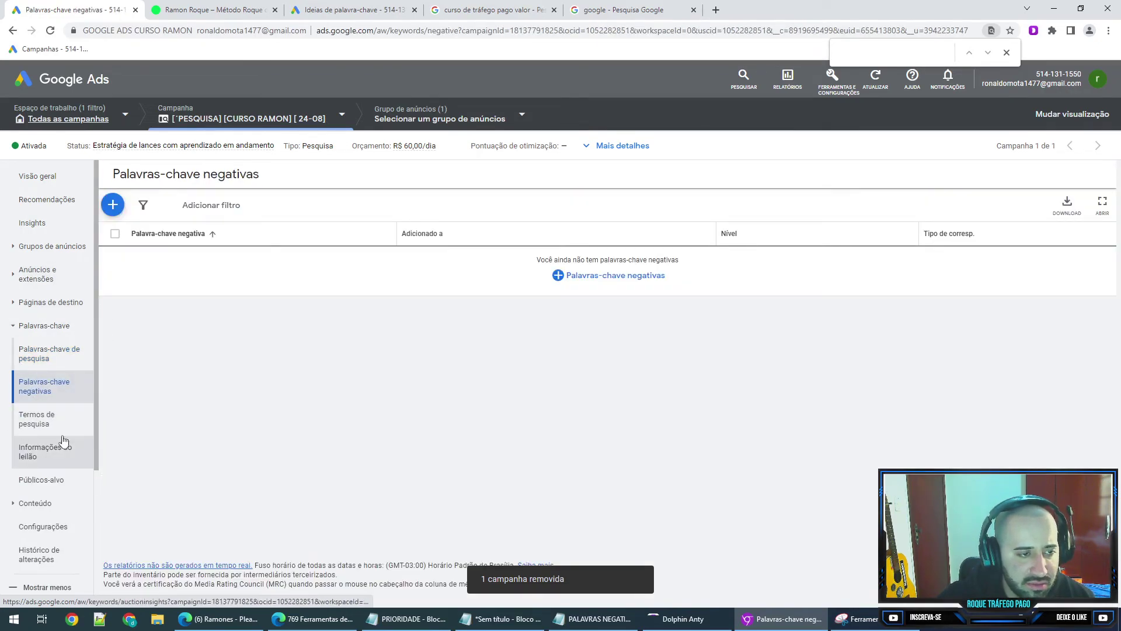
left_click(114, 206)
key("ctrl+v")
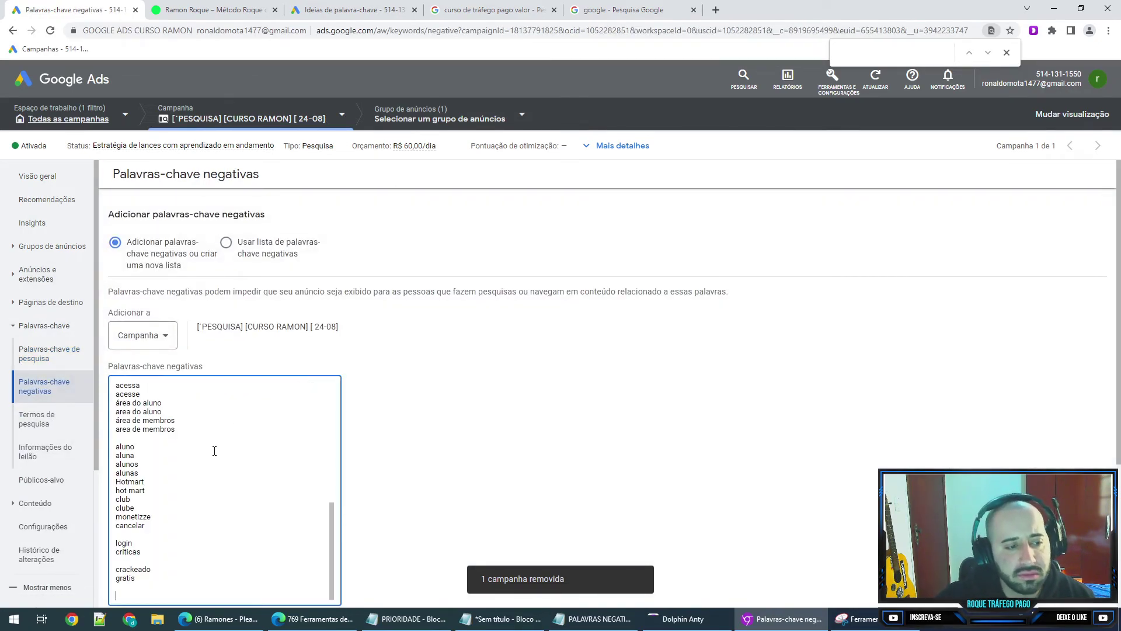
scroll(222, 450, "down", 3)
left_click(120, 491)
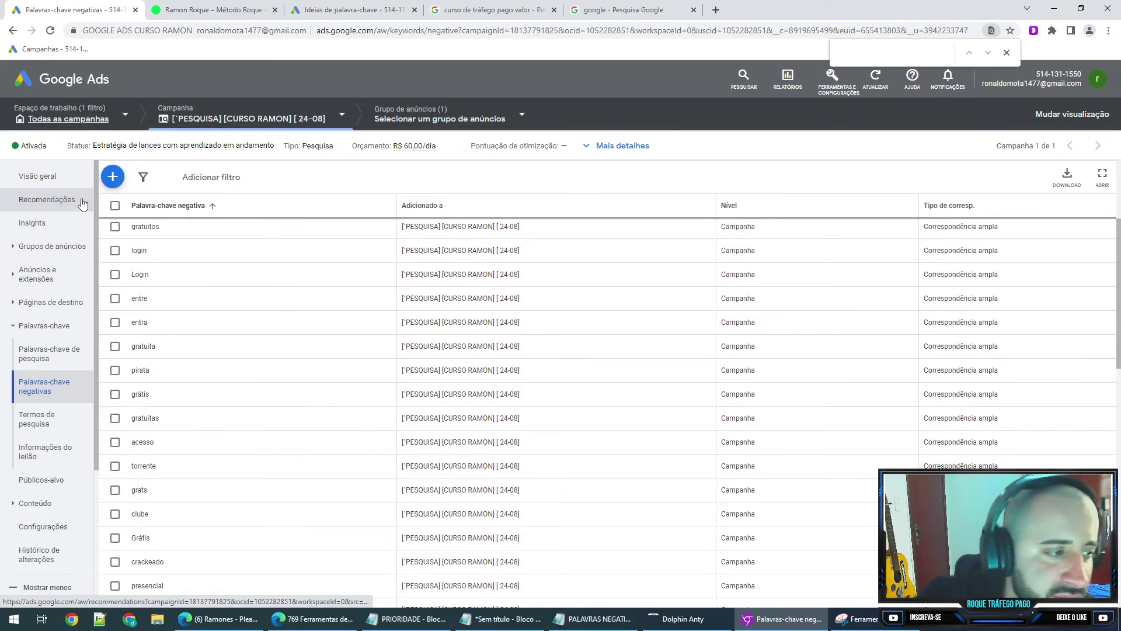
- Return to the list of all campaigns and check the published campaign's name in its editor, cancelling the edit
left_click(80, 119)
left_click(59, 261)
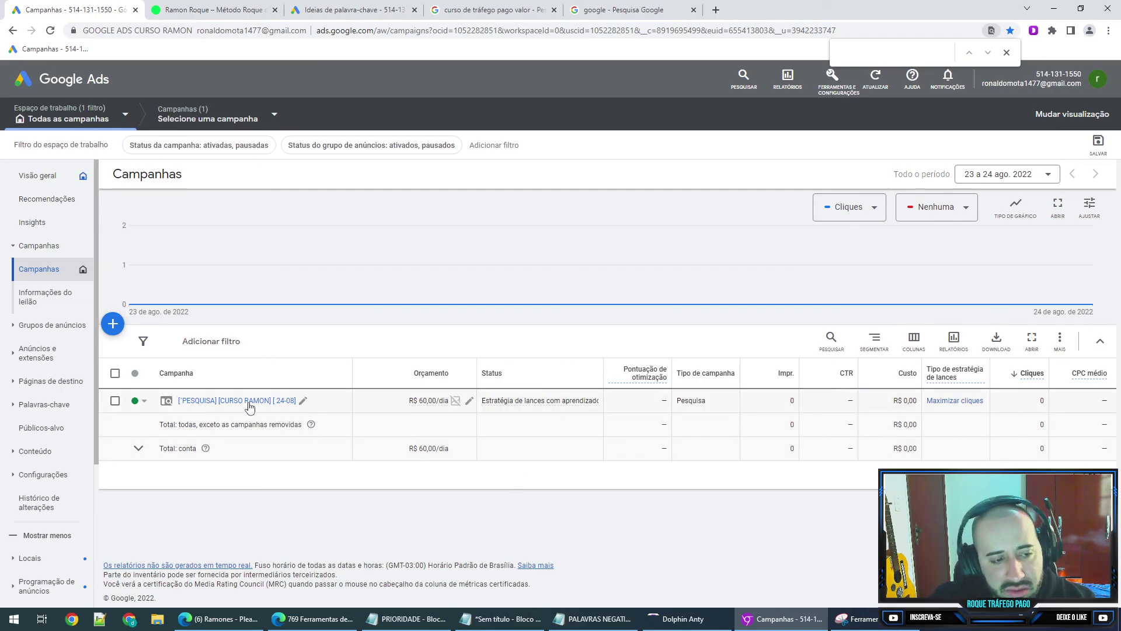
left_click(302, 401)
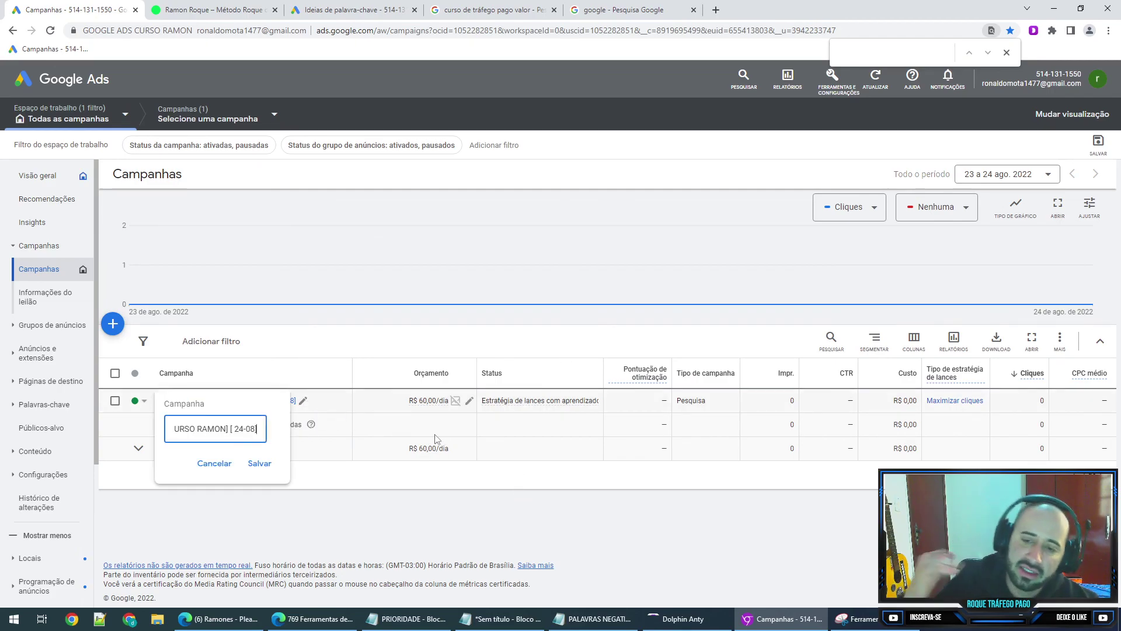
left_click(214, 461)
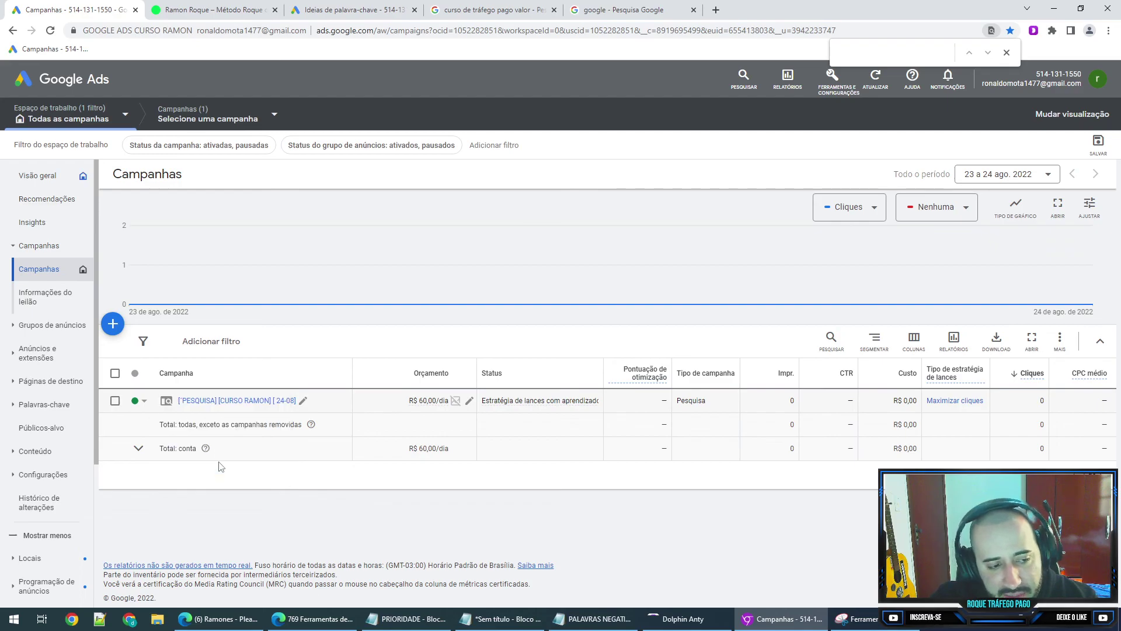